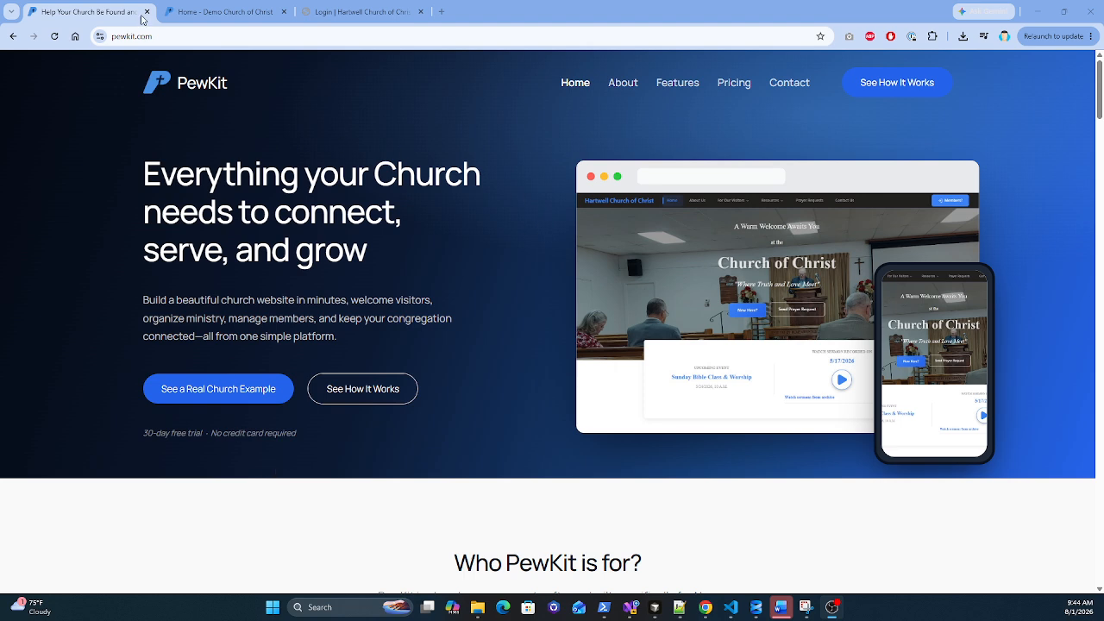
Step: Go from the church site back to PewKit and browse its pricing plans
click(196, 17)
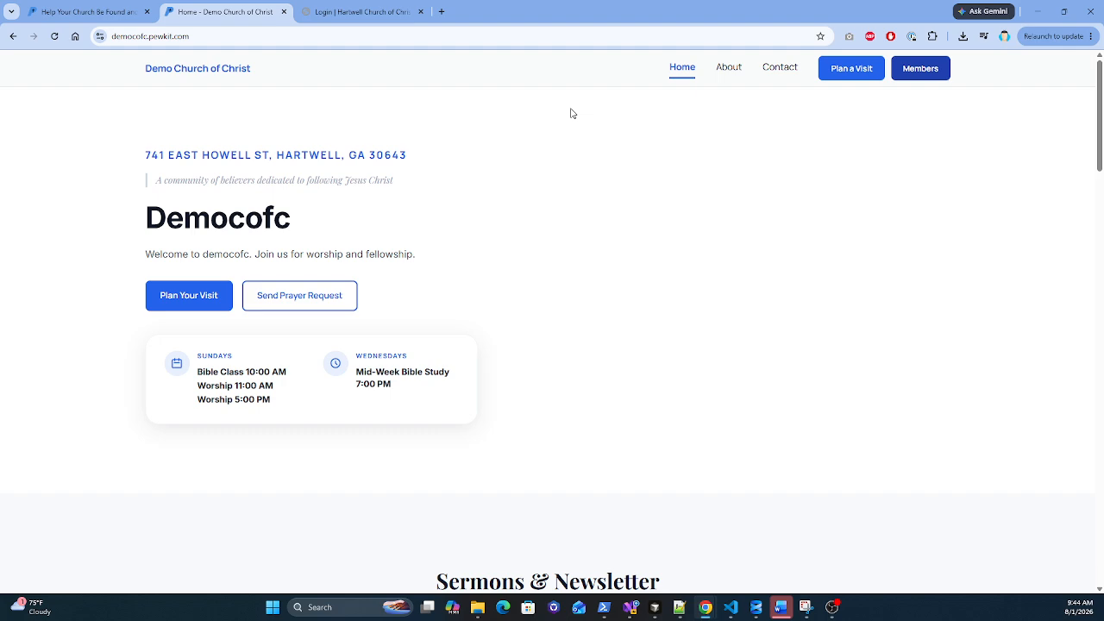
click(97, 16)
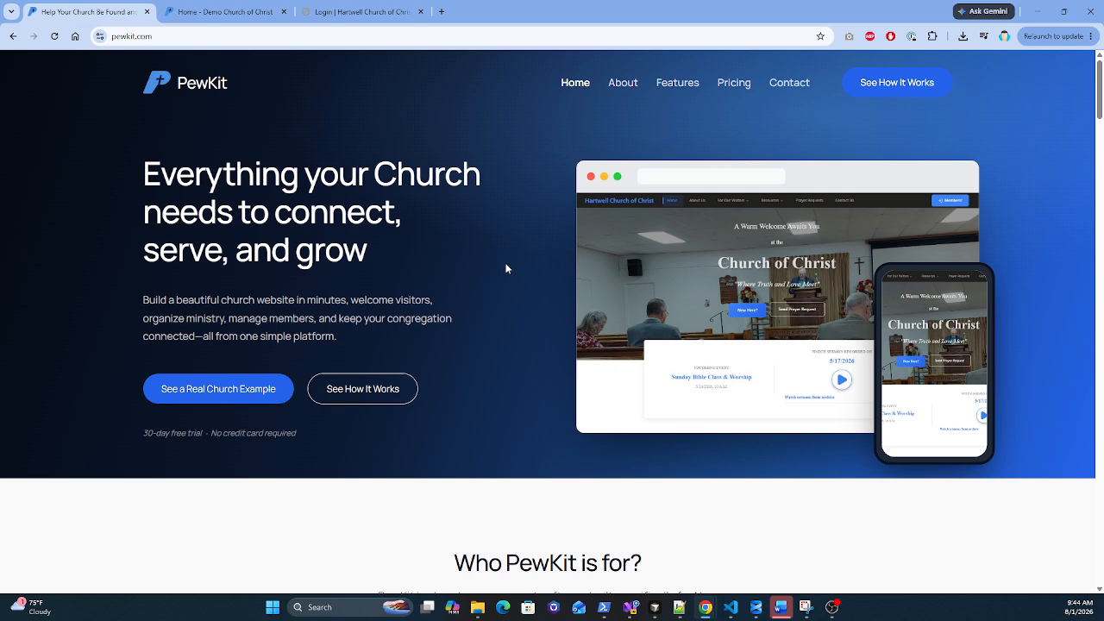
click(732, 85)
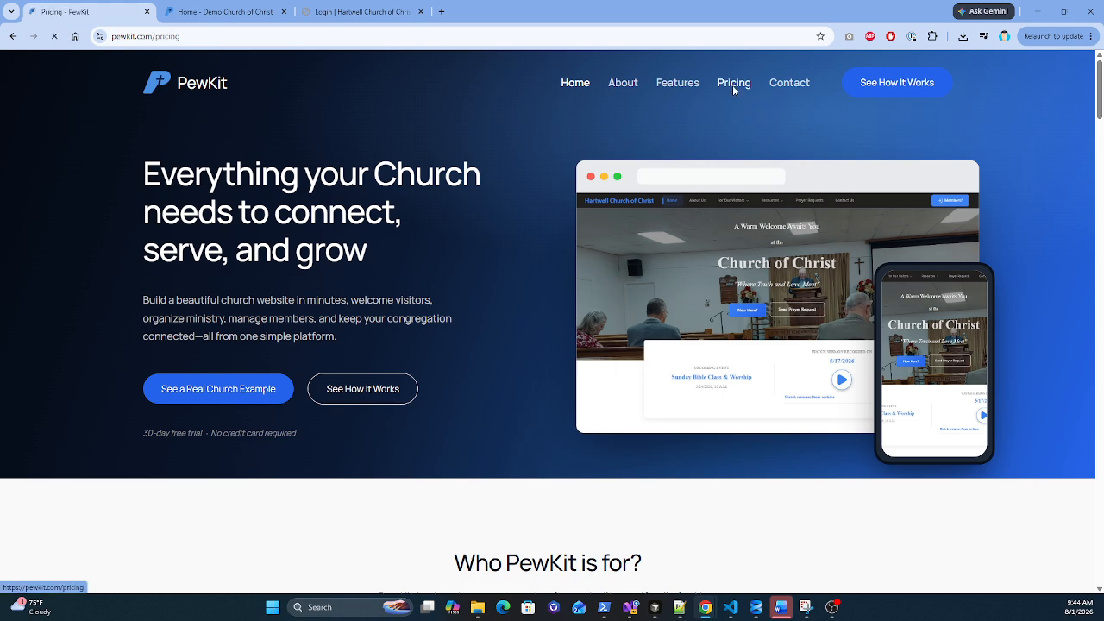
scroll(504, 293, down, 6)
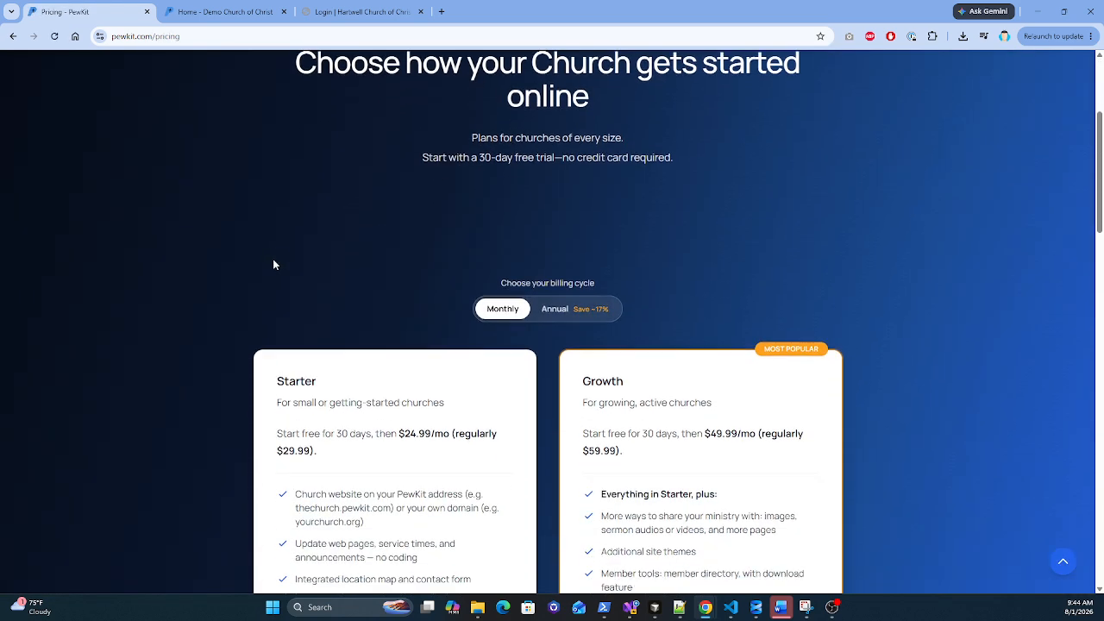
scroll(279, 243, down, 3)
Step: Start the Growth plan's monthly free-trial sign-up and review the form before returning to the church homepage
click(678, 318)
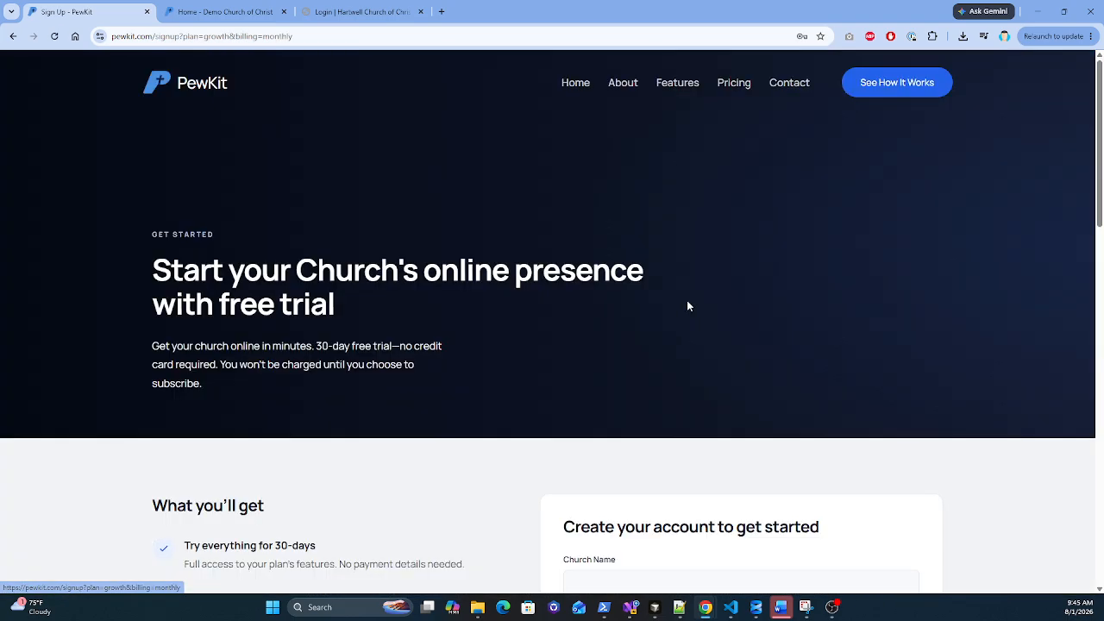
scroll(681, 298, down, 4)
scroll(665, 285, down, 3)
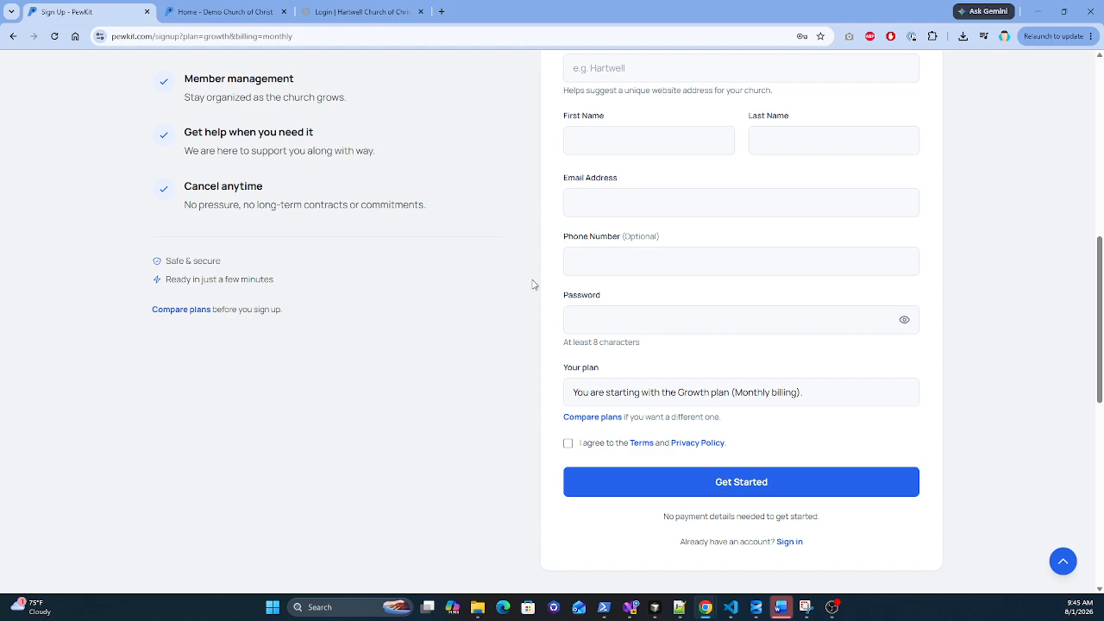
scroll(528, 284, up, 2)
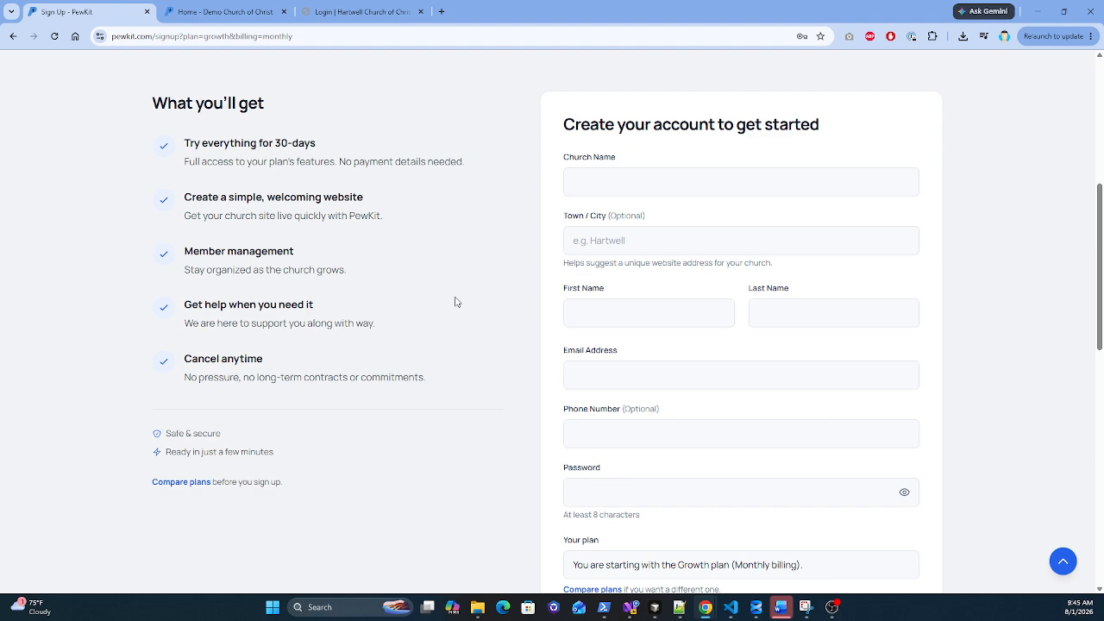
click(229, 14)
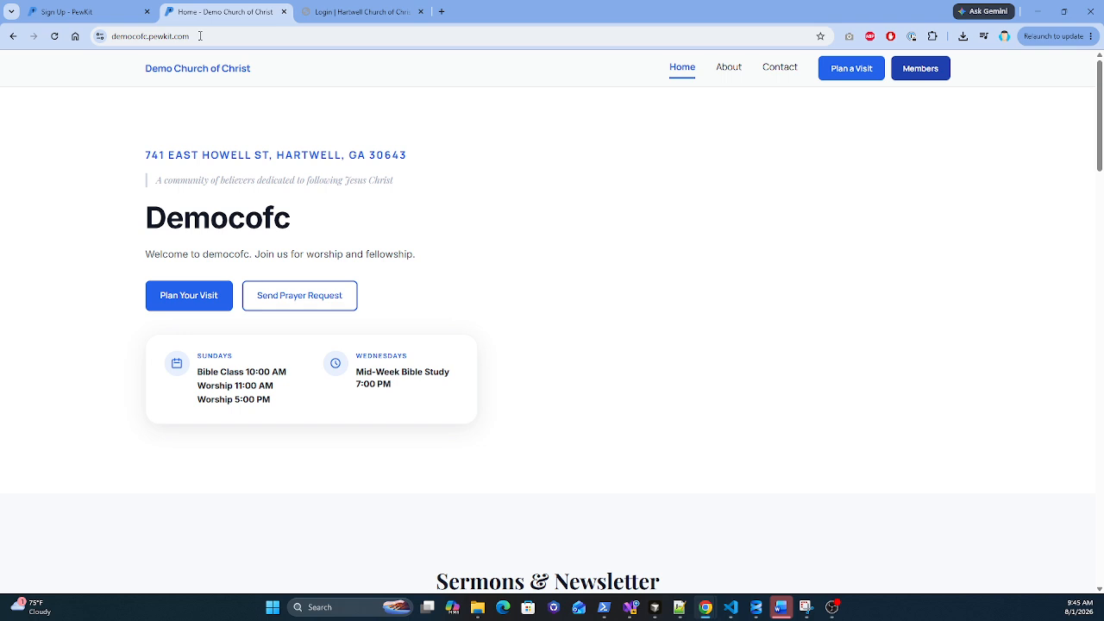
Step: Open the church's Members sign-in, close the duplicate tab, and log in with the pre-filled credentials
click(915, 77)
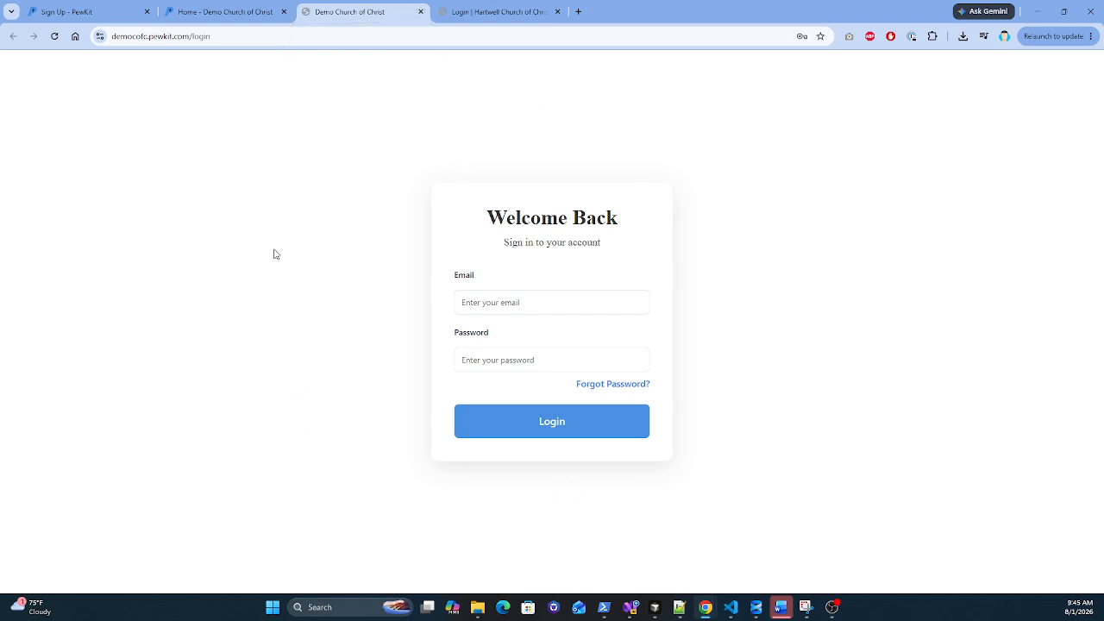
click(420, 12)
click(351, 12)
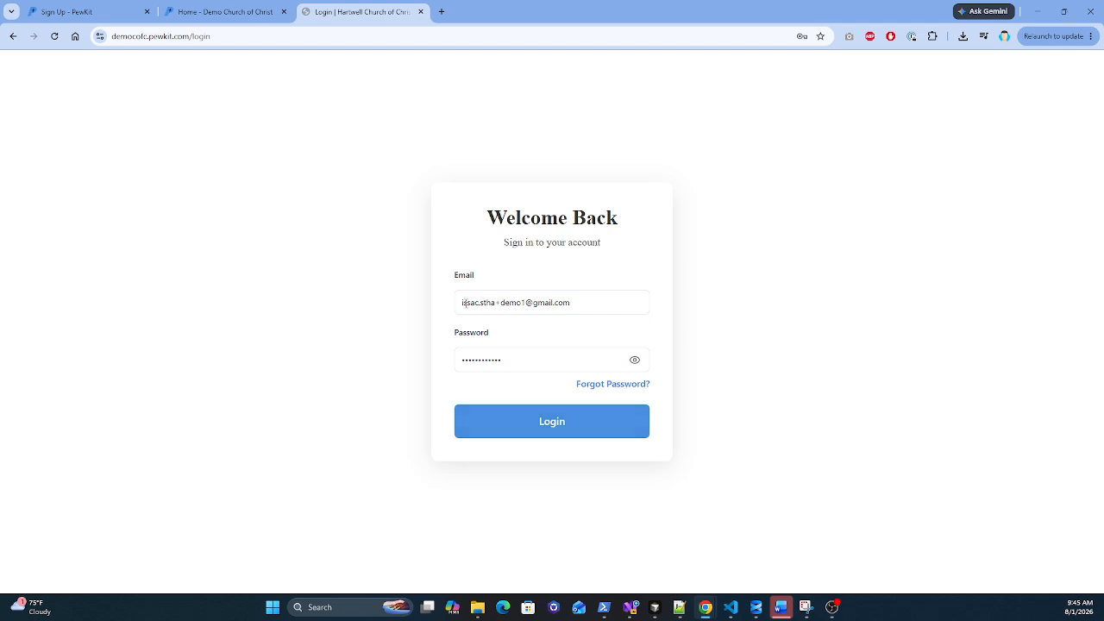
click(226, 12)
click(65, 9)
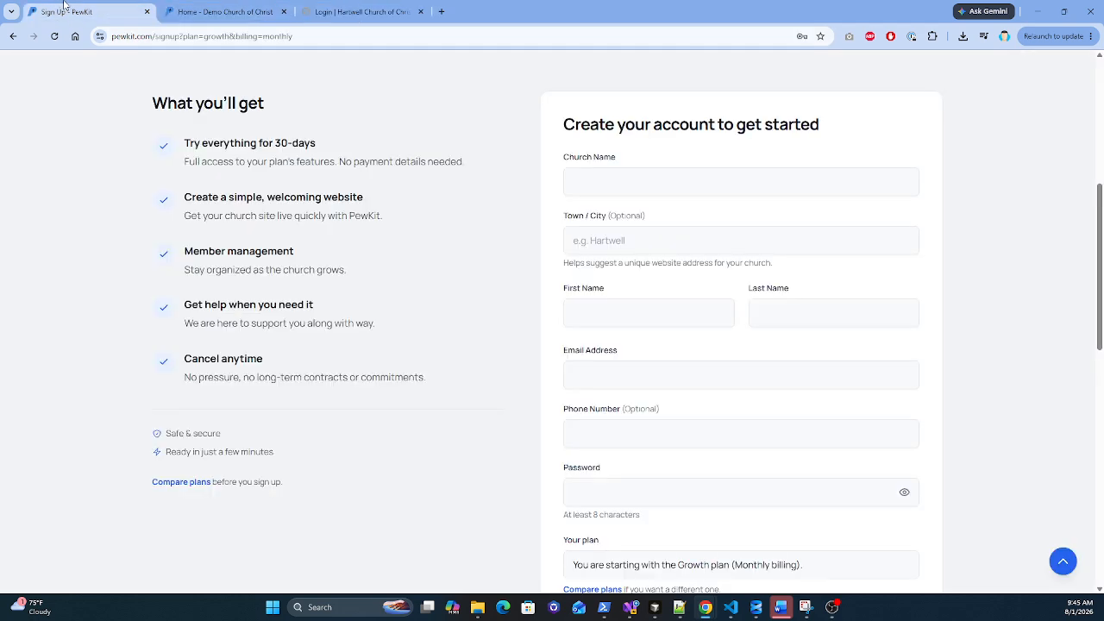
click(363, 14)
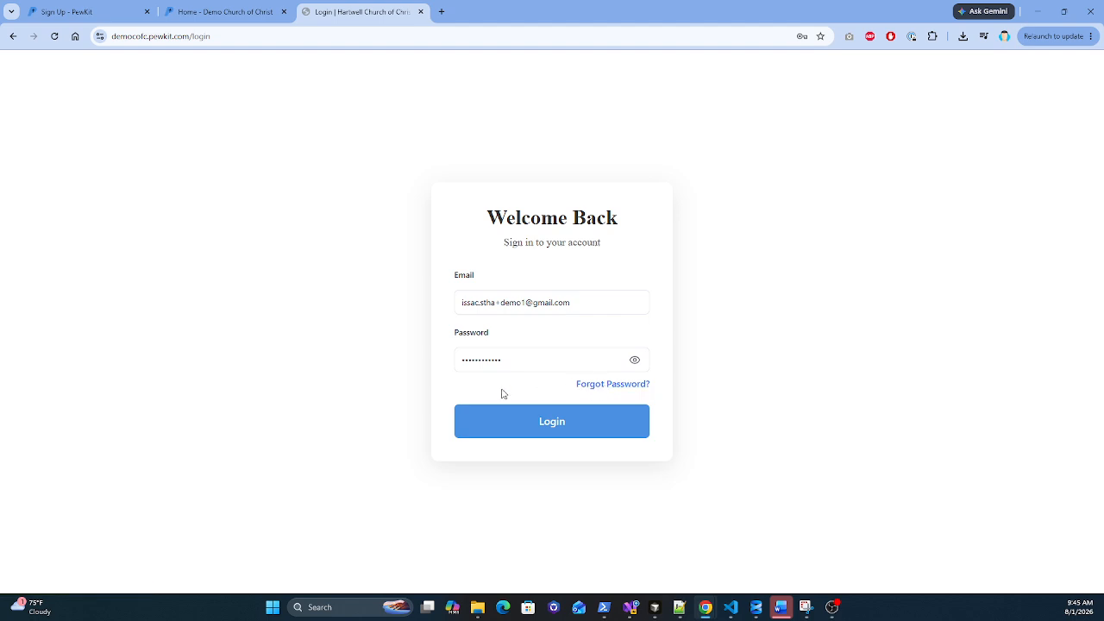
click(559, 431)
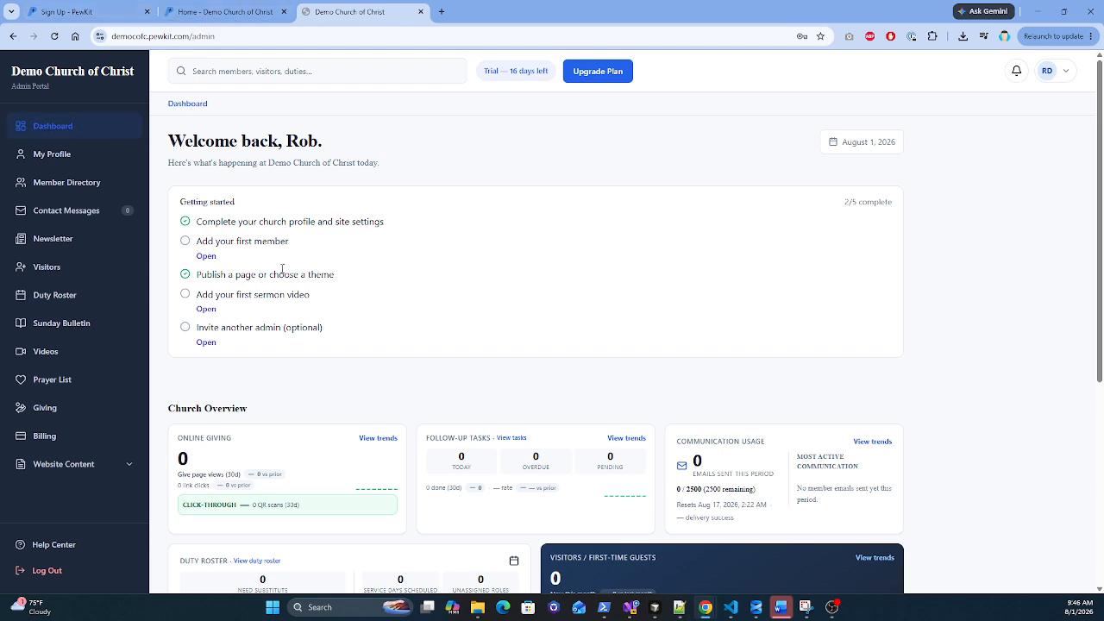
click(69, 13)
scroll(402, 269, up, 5)
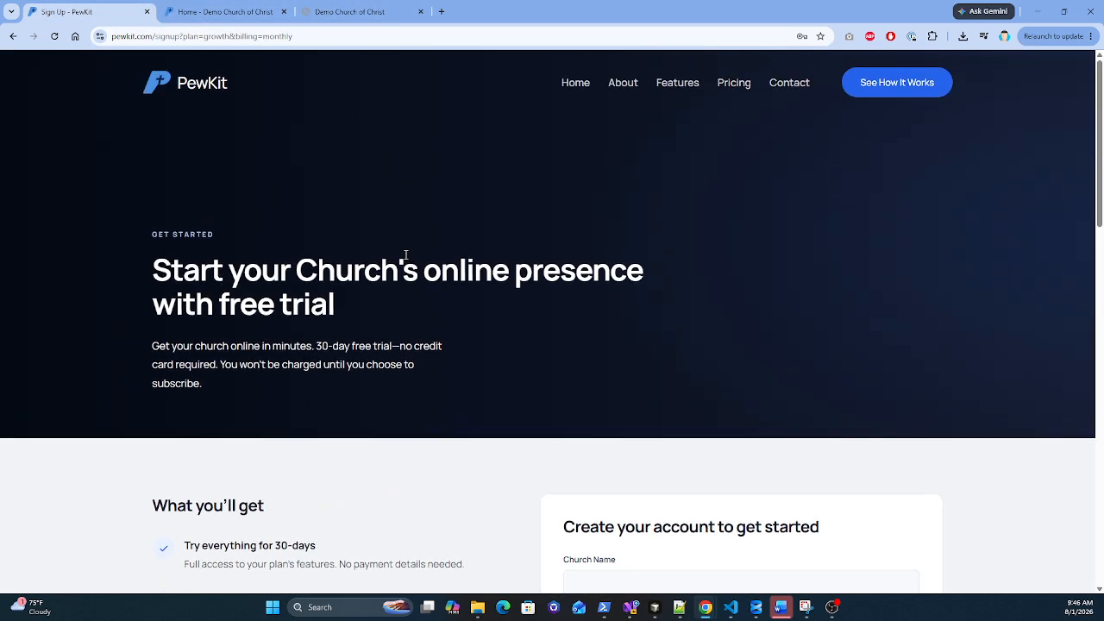
click(726, 90)
scroll(290, 243, down, 5)
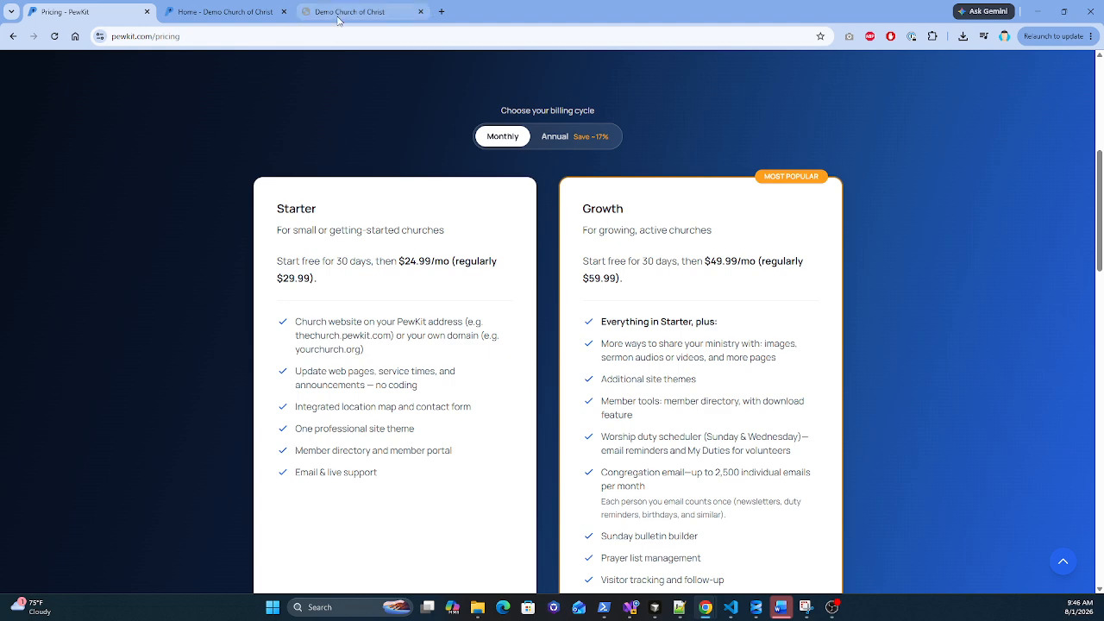
click(362, 12)
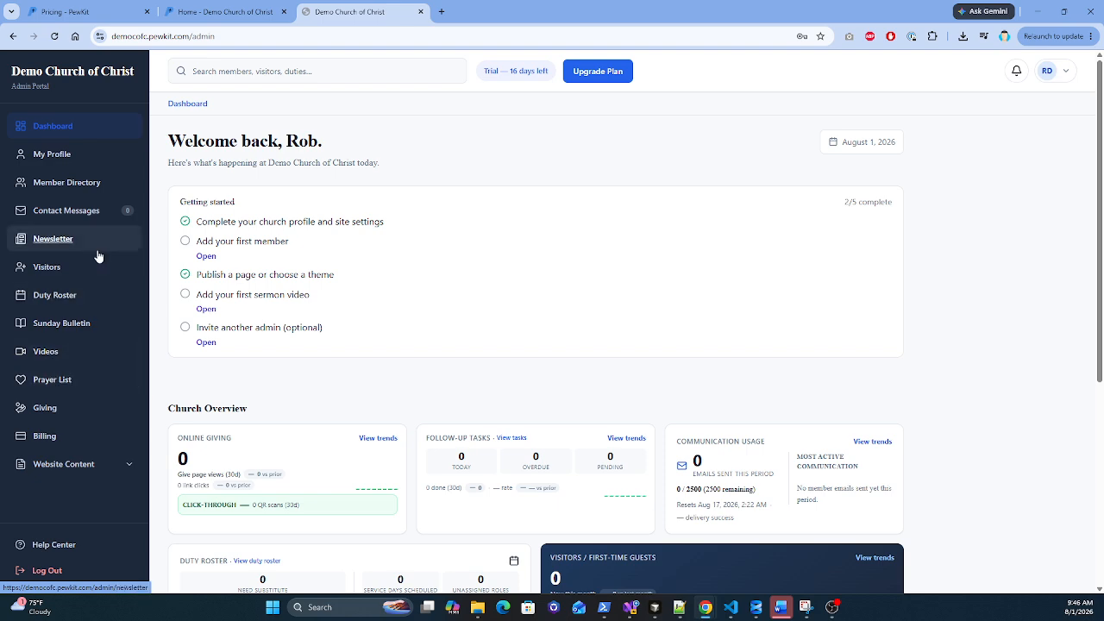
click(54, 12)
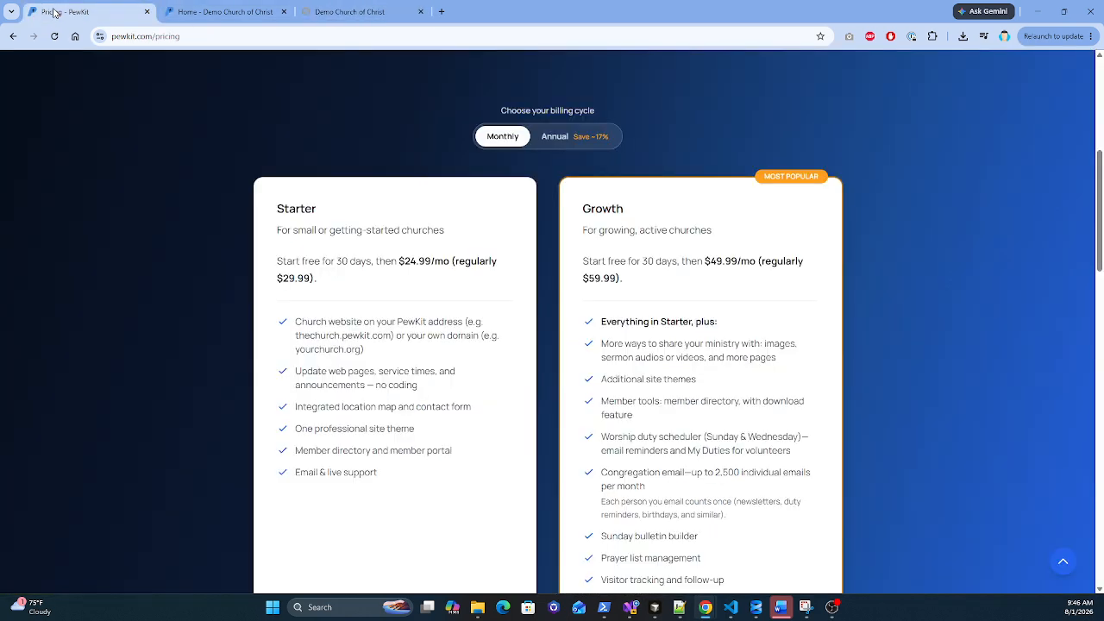
click(339, 11)
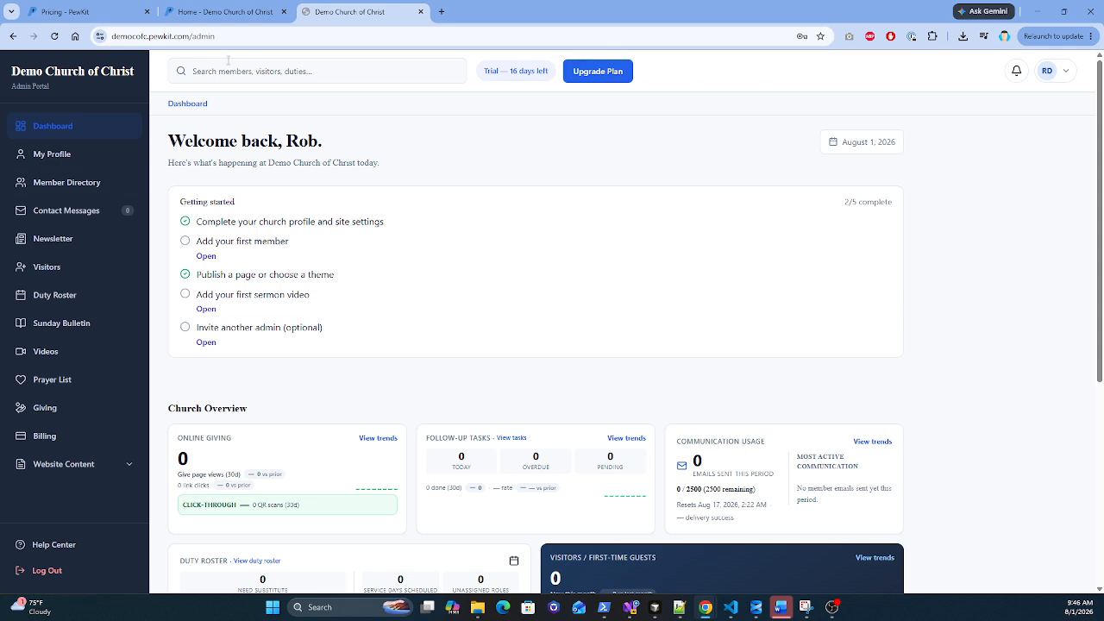
Step: Open the Member Directory and start adding a new member
click(57, 184)
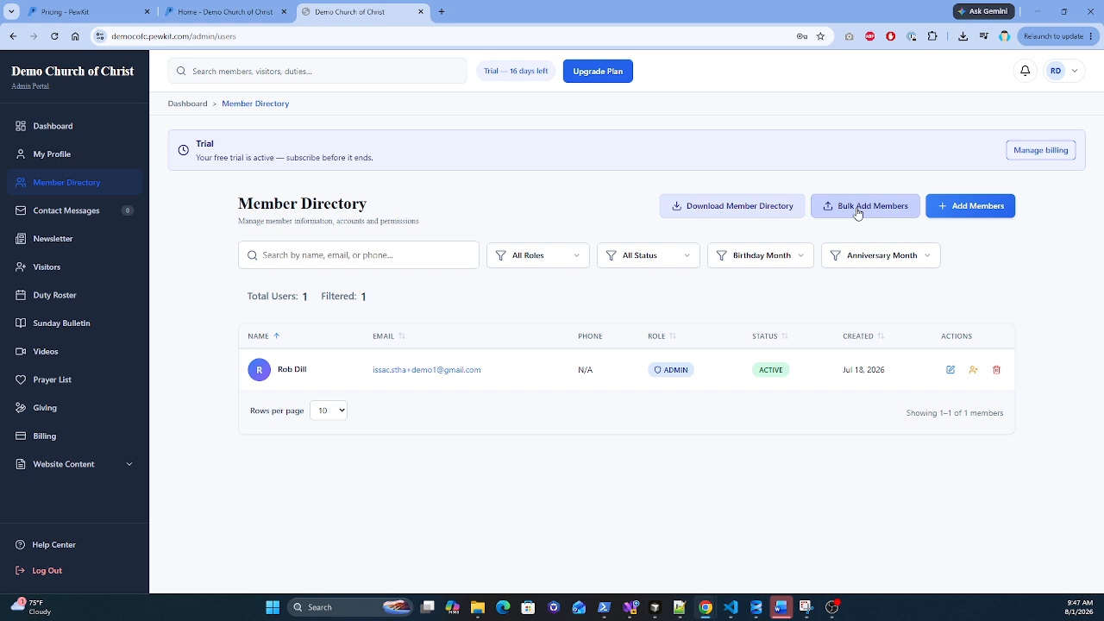
click(967, 208)
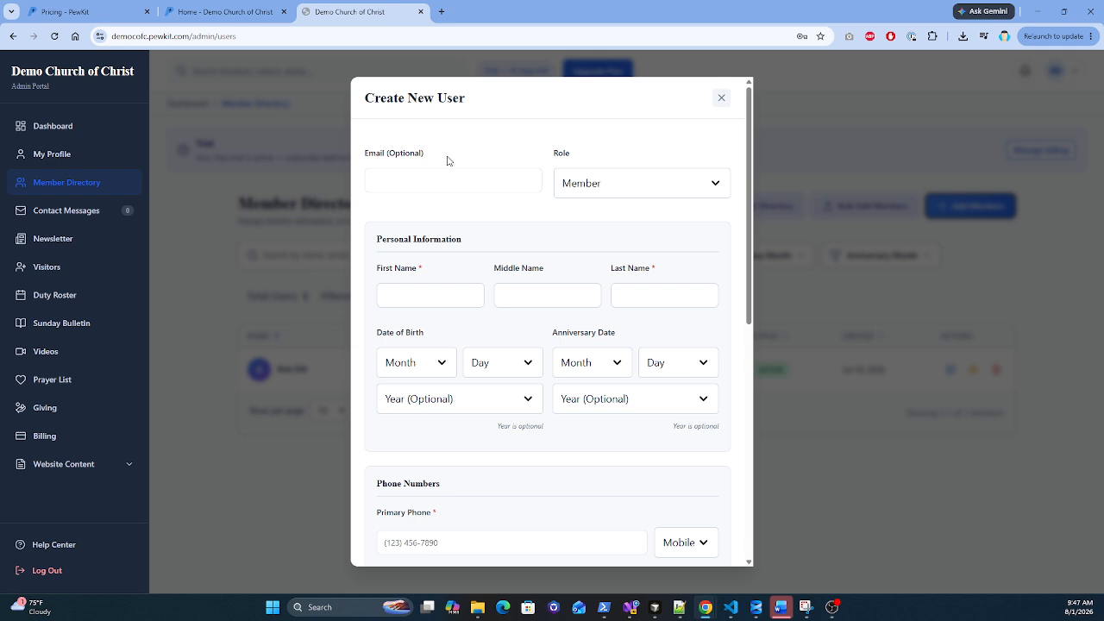
Step: Enter a placeholder test e-mail for the new user and keep the role as Member
click(435, 182)
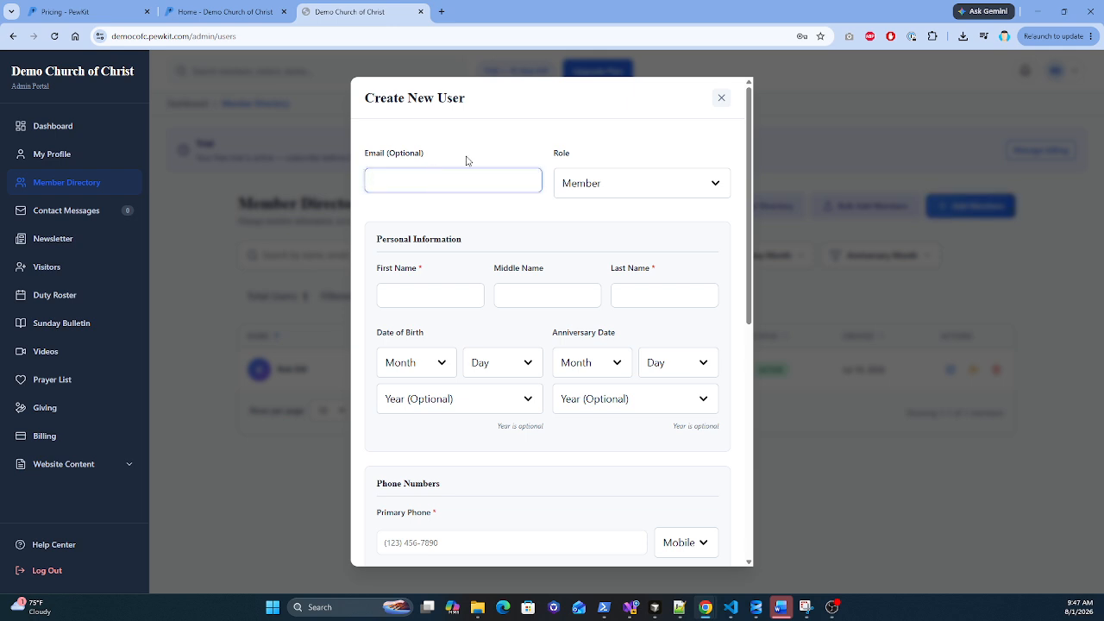
text(test@test.com)
click(634, 194)
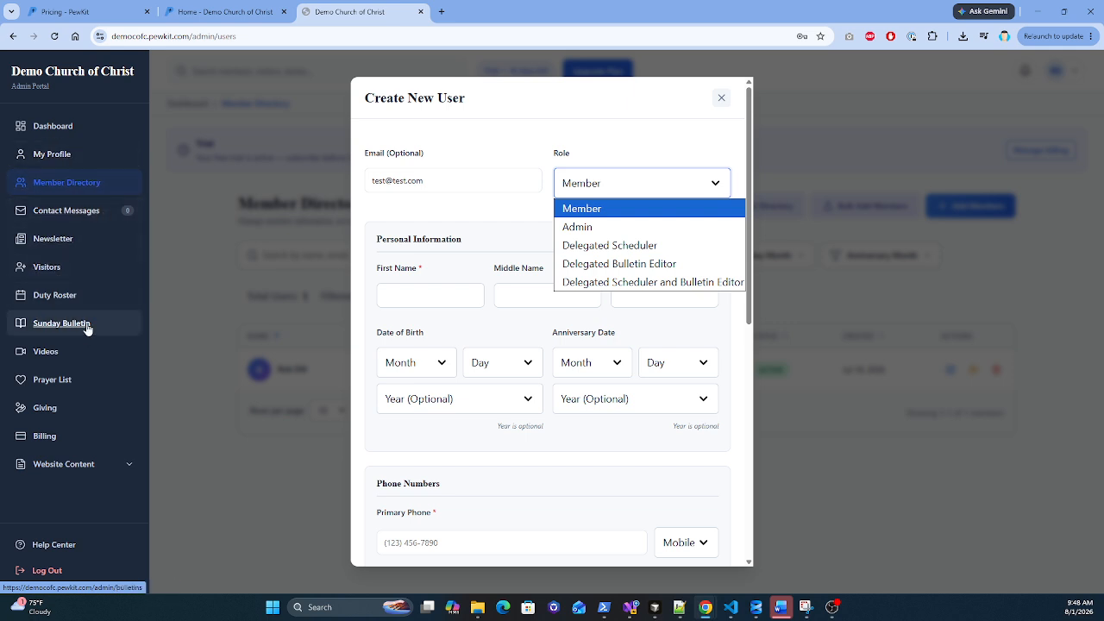
key(Down)
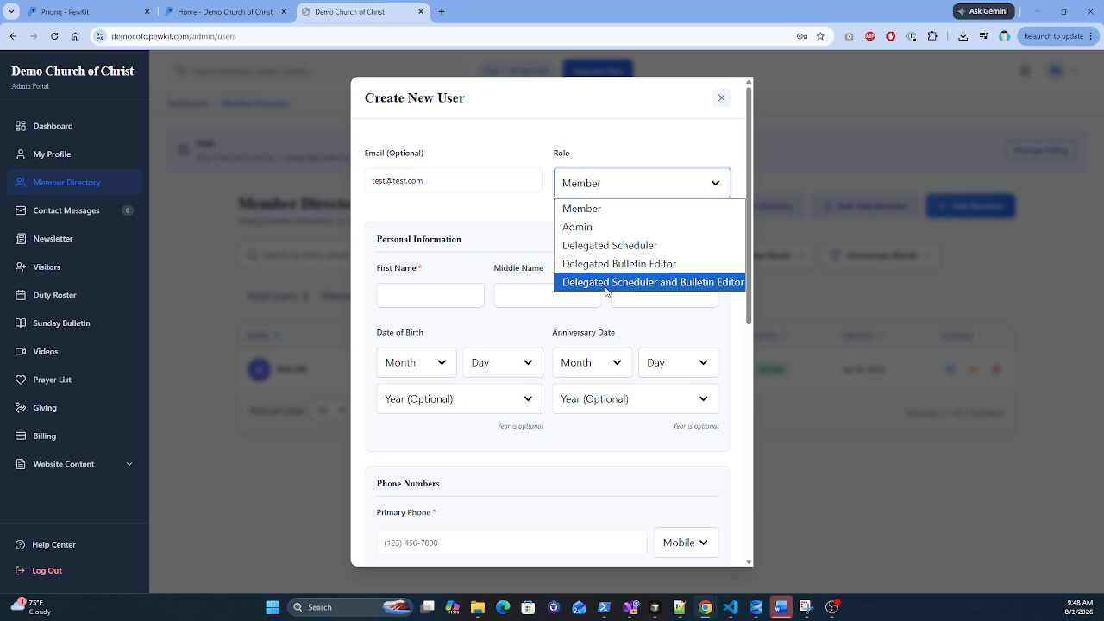
click(593, 211)
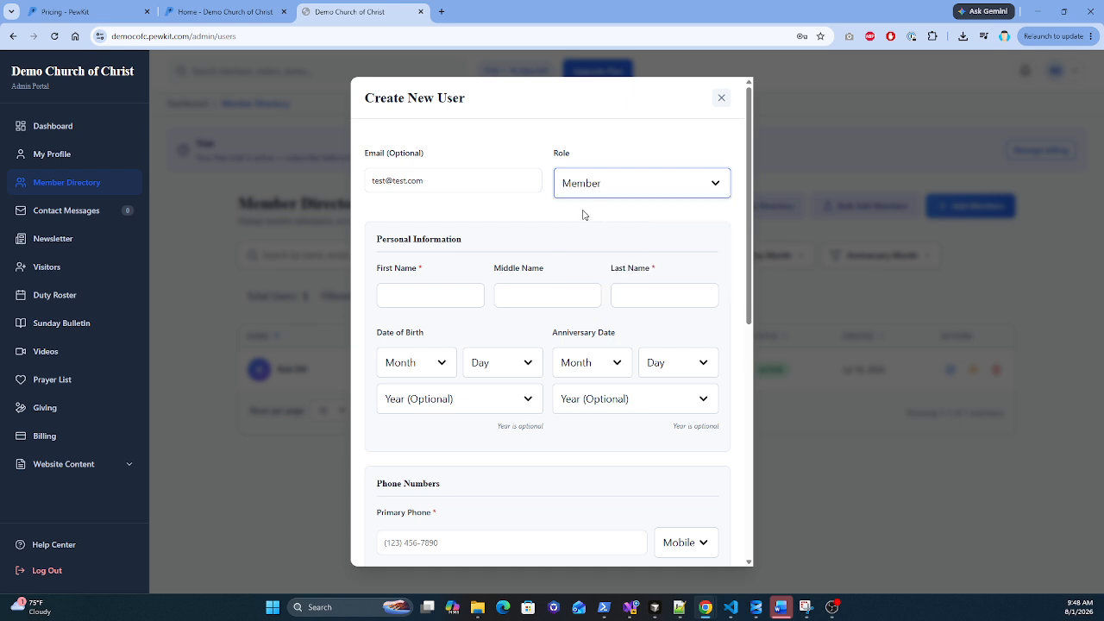
Step: Enter Test as the first name and User as the last name
click(427, 293)
text(Test)
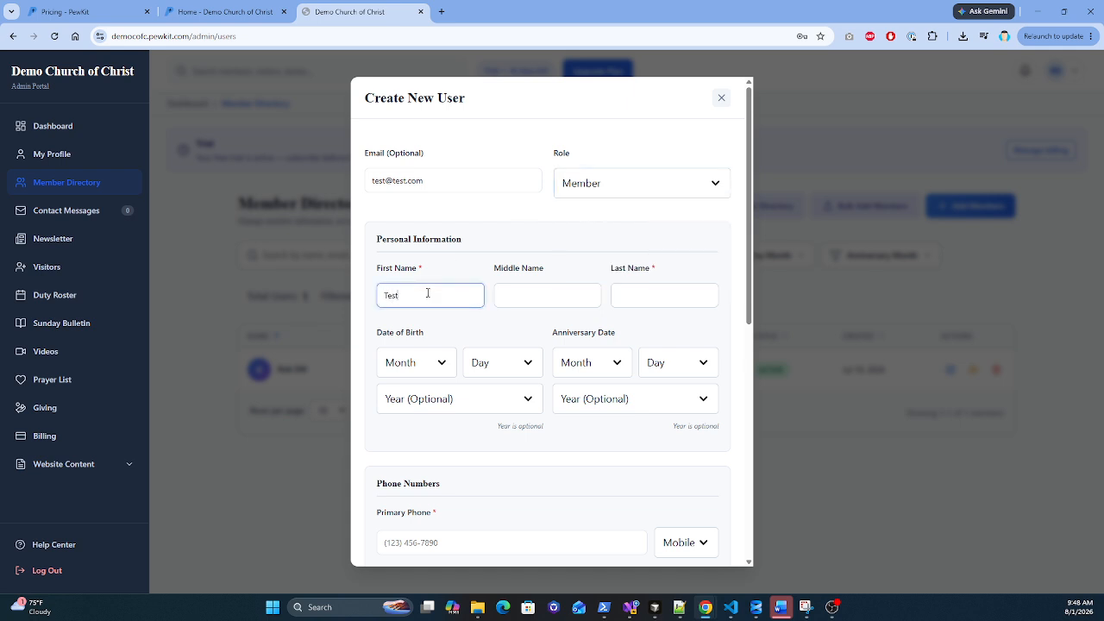
key(Tab)
text(Te)
key(BackSpace)
key(BackSpace)
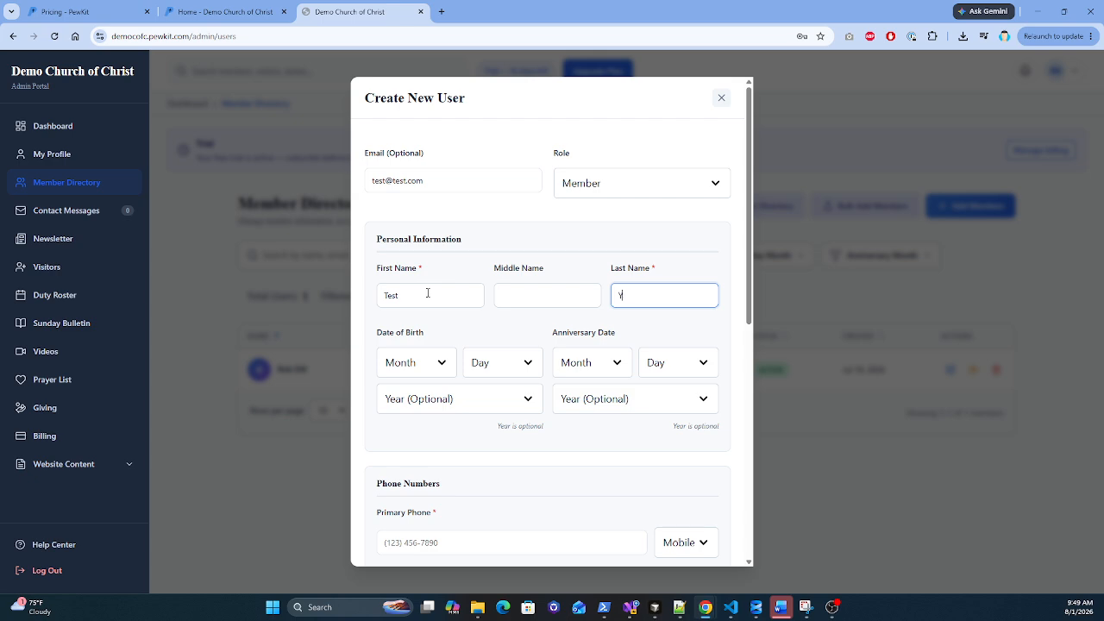
text(User)
Step: Set the date of birth to January 3 and the anniversary to October 16
click(439, 363)
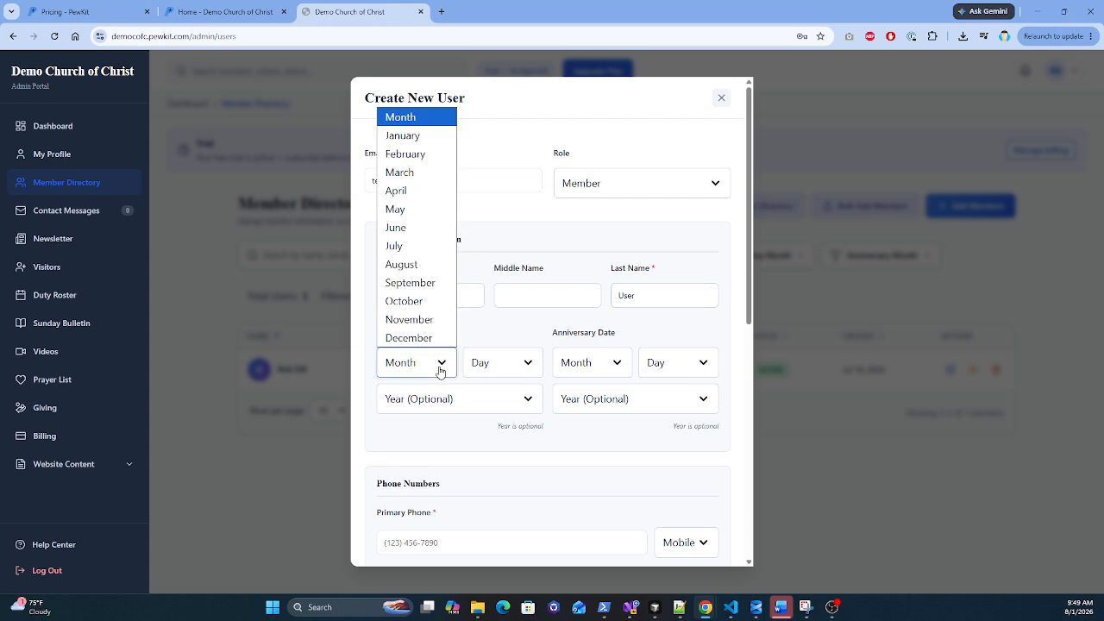
click(403, 136)
click(489, 364)
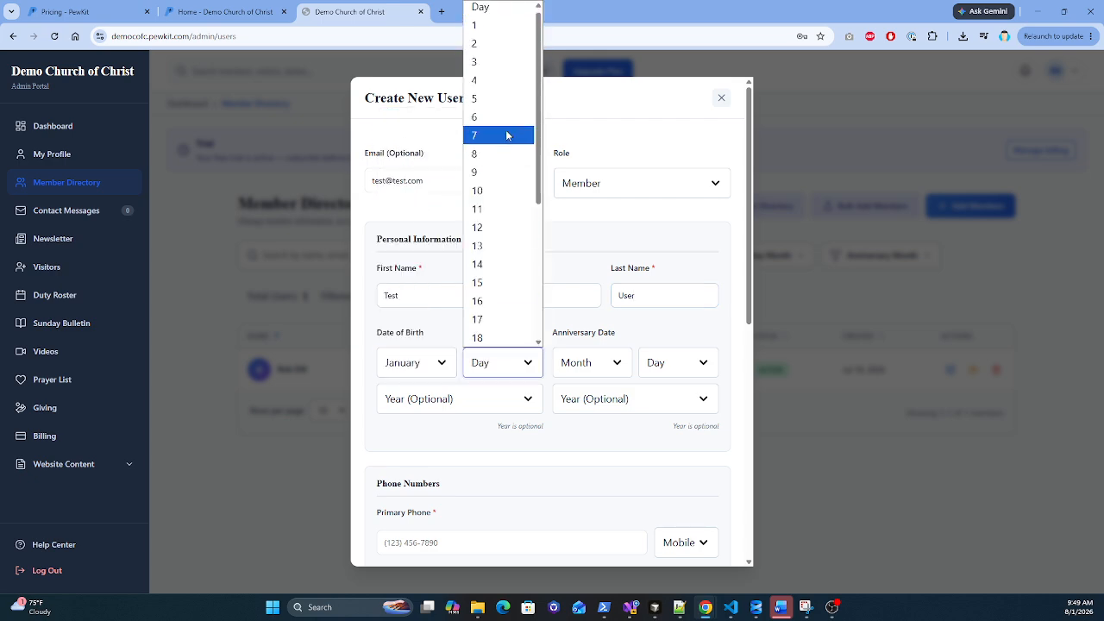
click(515, 69)
click(602, 363)
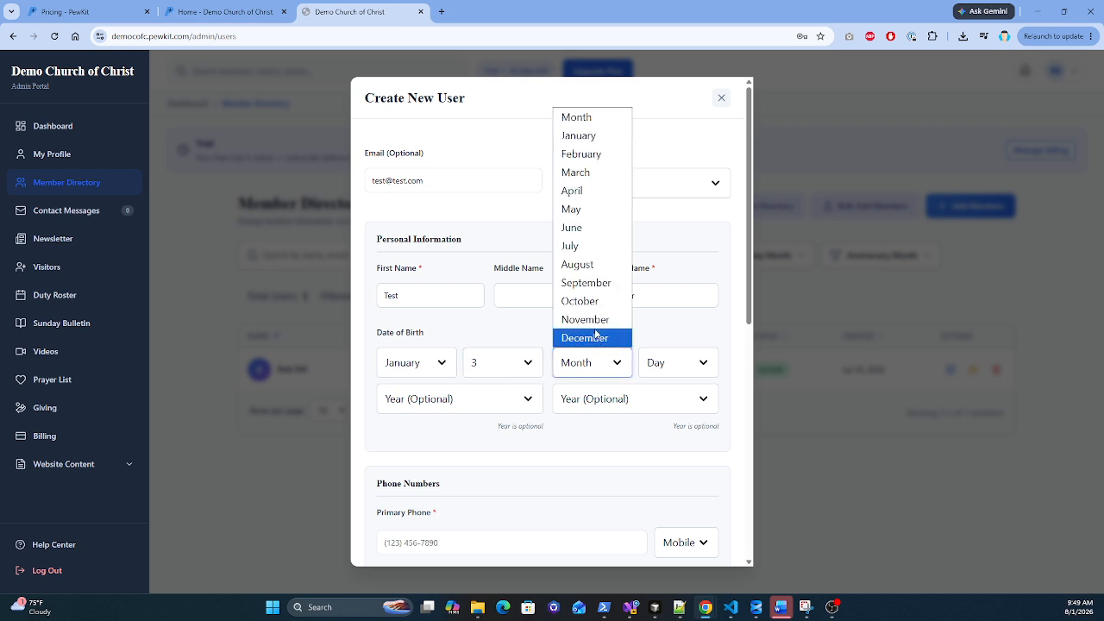
click(586, 301)
click(690, 363)
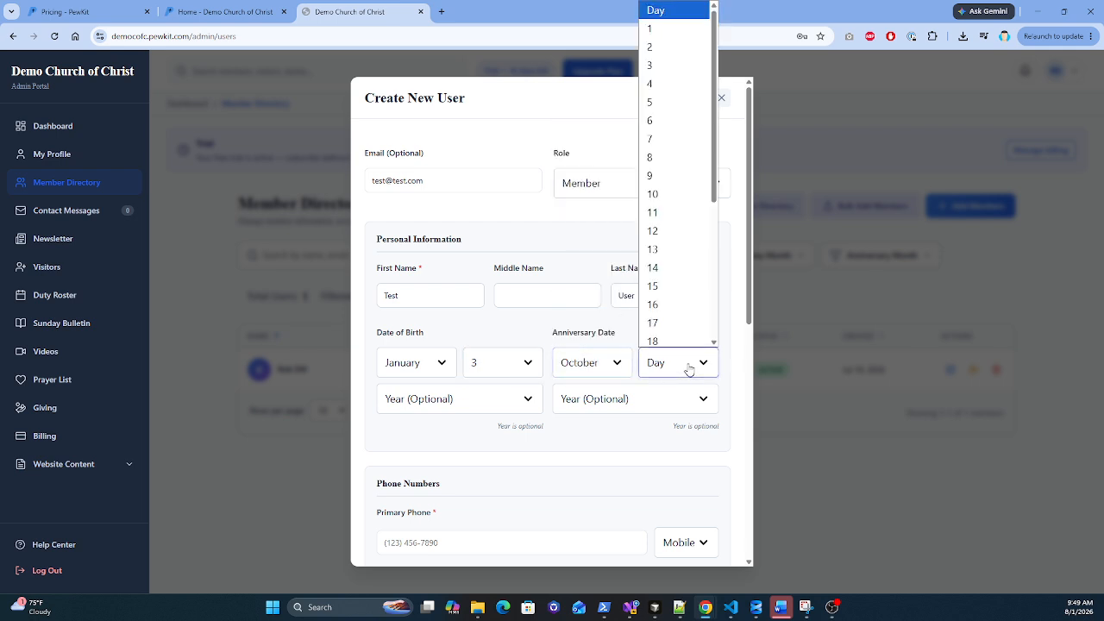
click(669, 300)
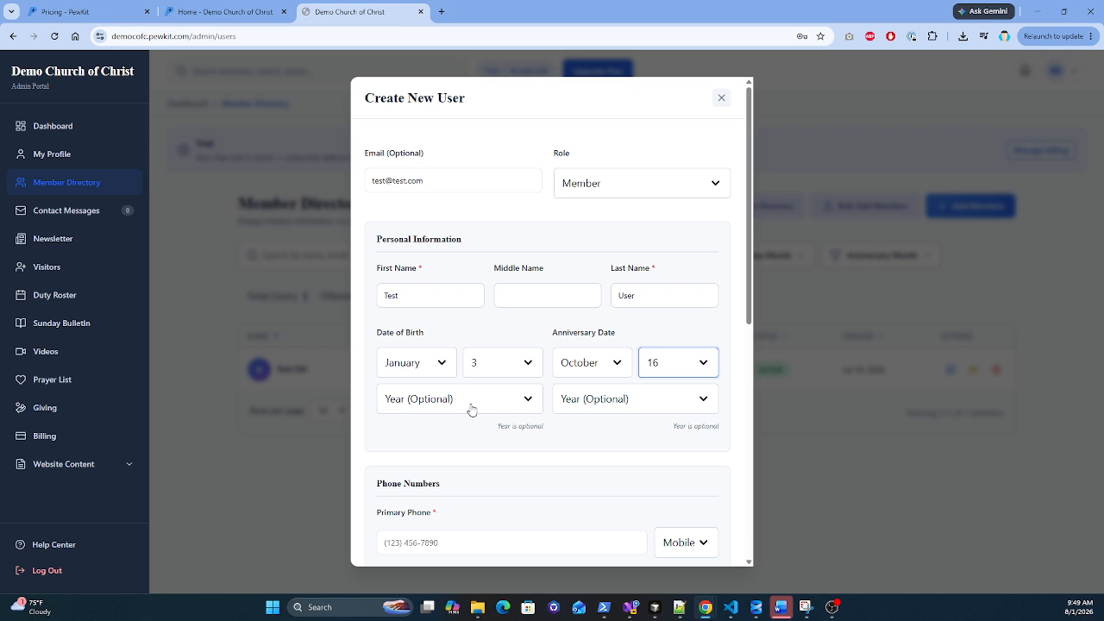
scroll(463, 428, down, 2)
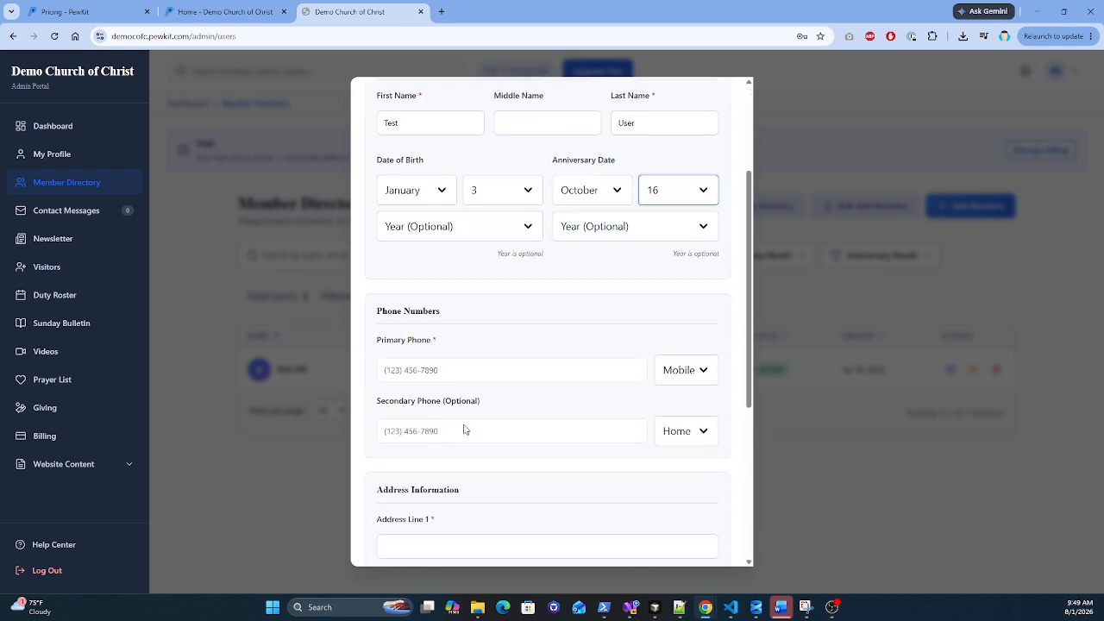
Step: Enter the new member's primary mobile phone number
click(394, 370)
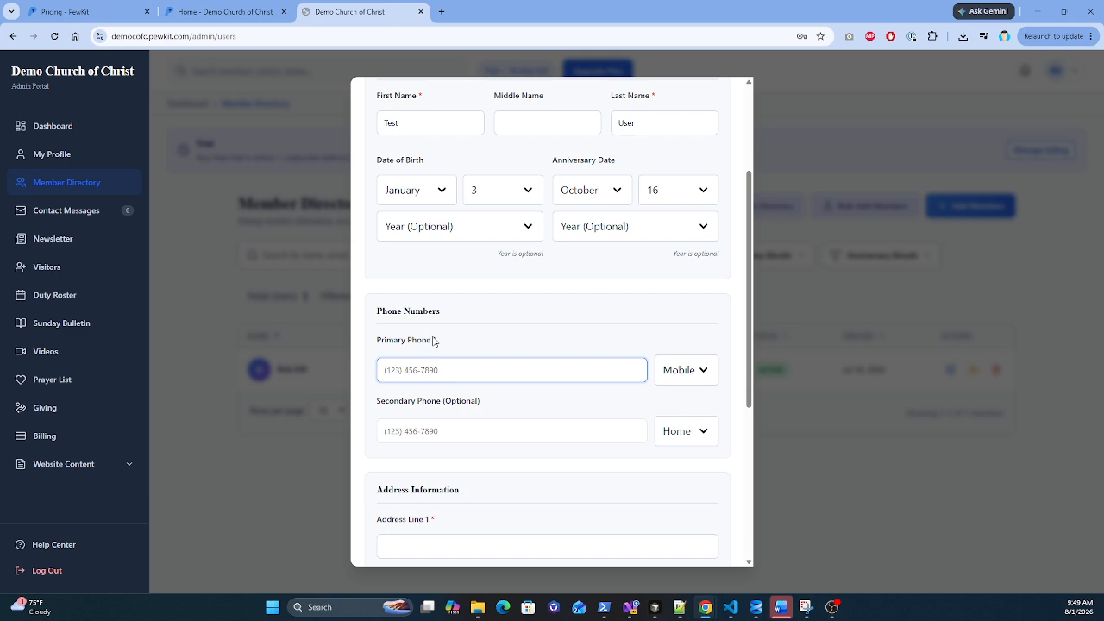
drag(433, 340, 441, 345)
click(445, 345)
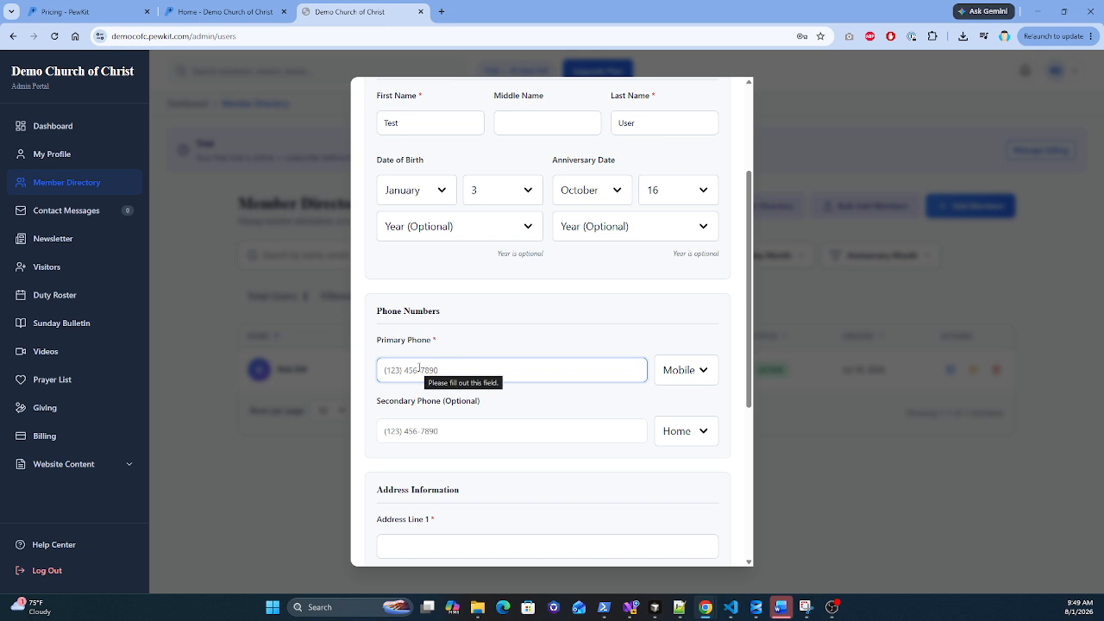
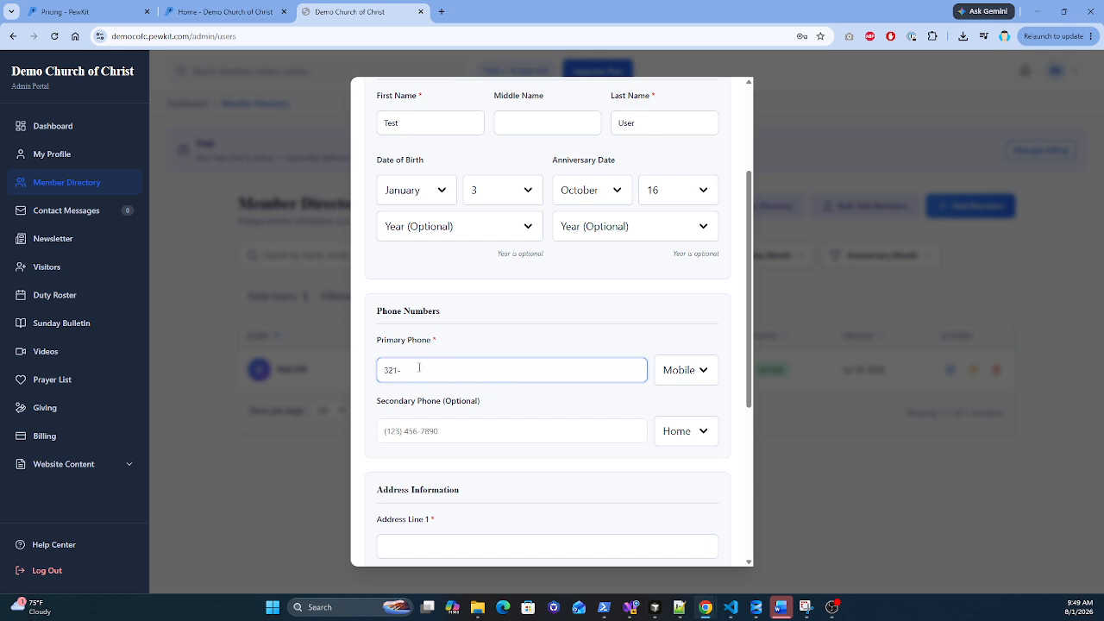
scroll(475, 342, down, 2)
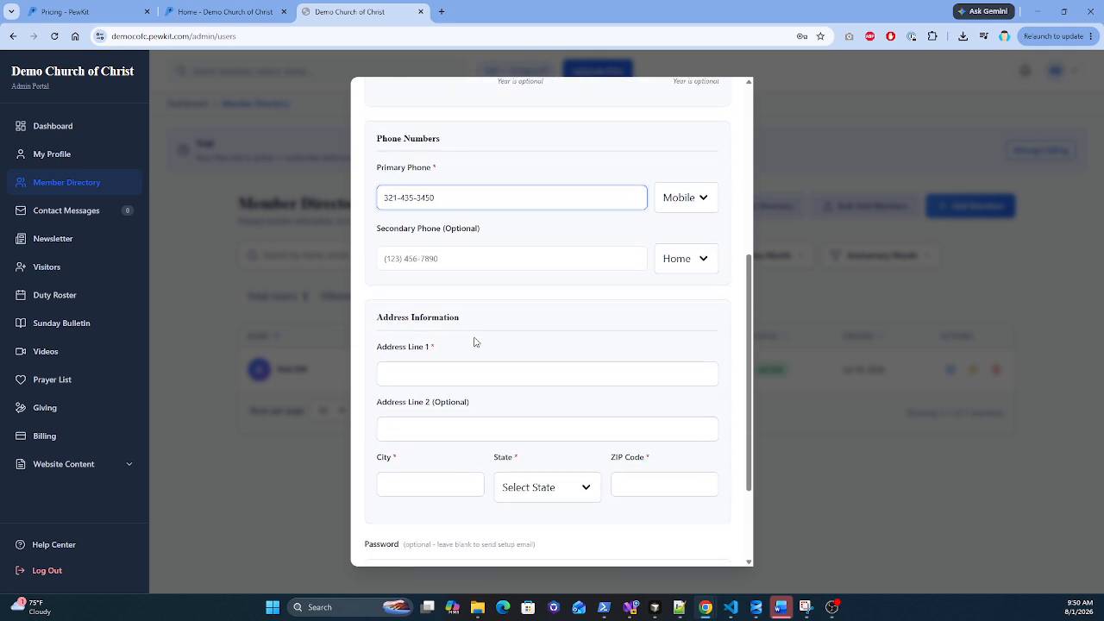
Step: Fill in the street address and city, choose Georgia as the state, and enter the ZIP code
click(439, 376)
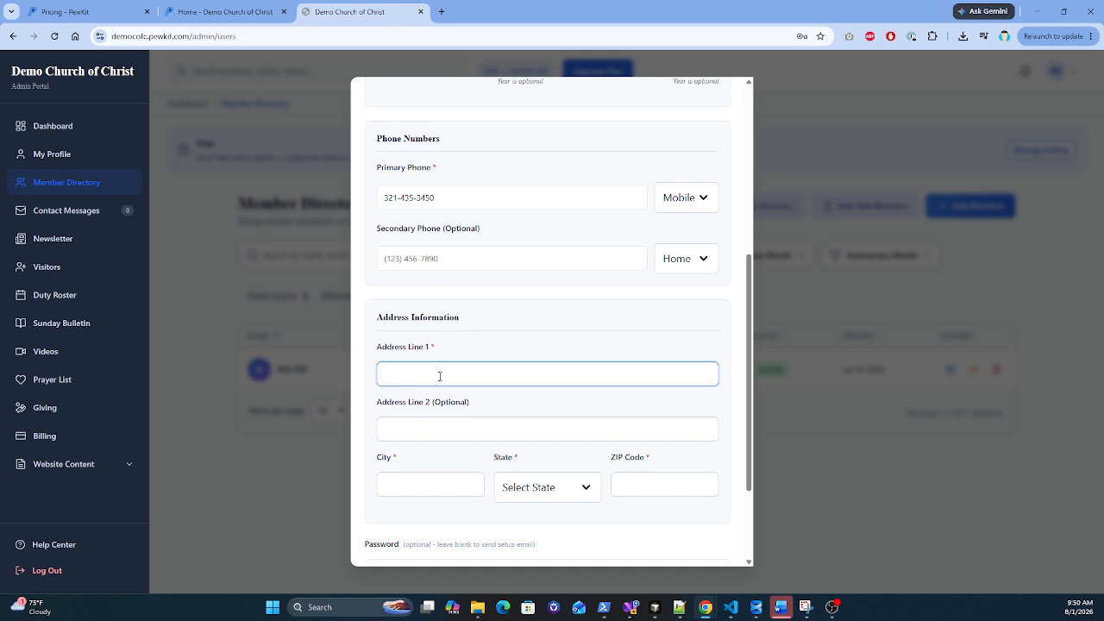
text(234 Test Dr)
click(423, 483)
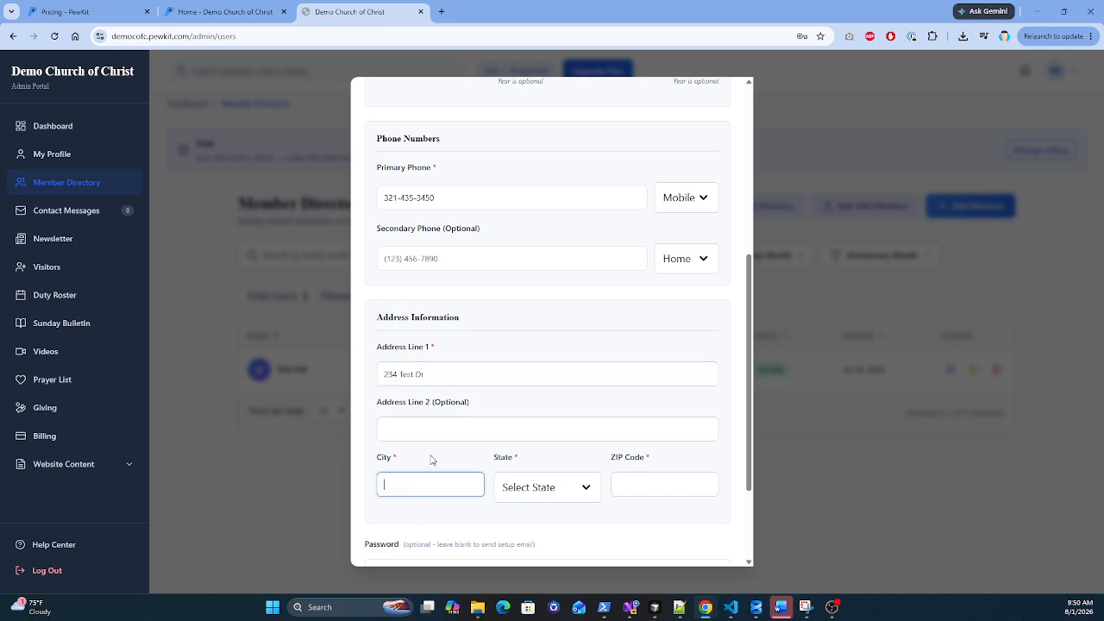
text(Yonah)
click(550, 489)
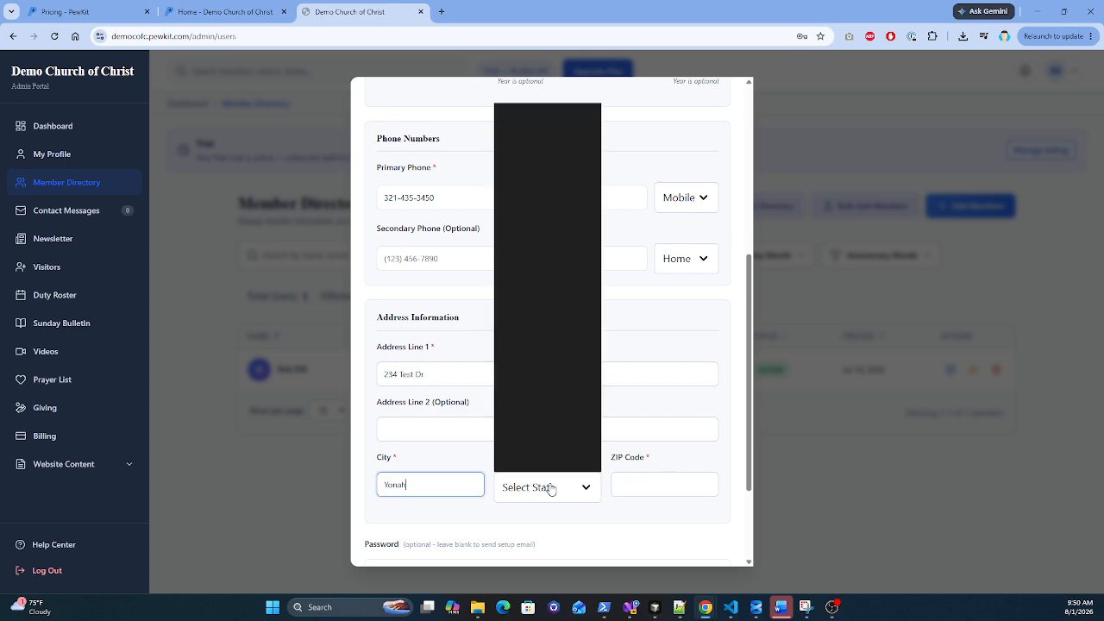
key(g)
click(516, 302)
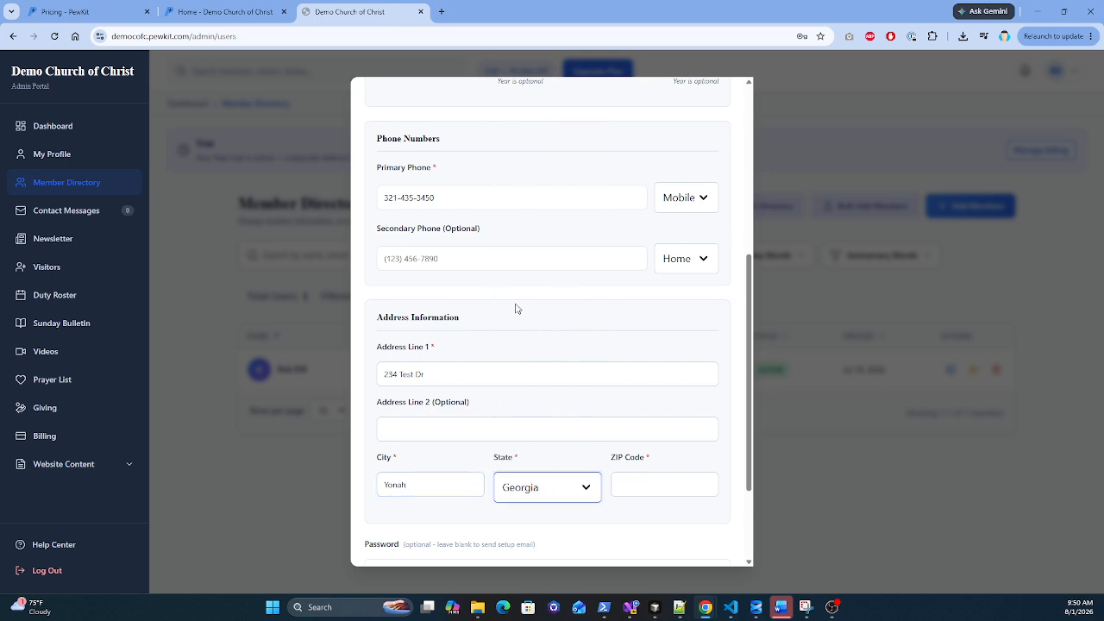
click(633, 483)
text(30)
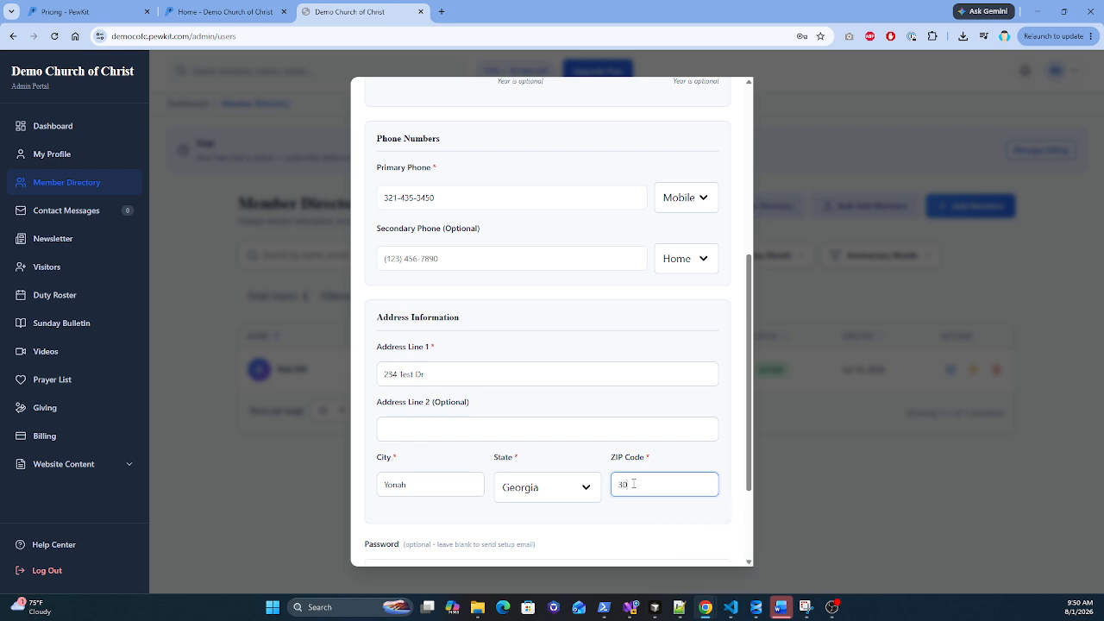
text(541)
Step: Review the filled form and confirm Mobile as the primary phone type
scroll(569, 509, down, 2)
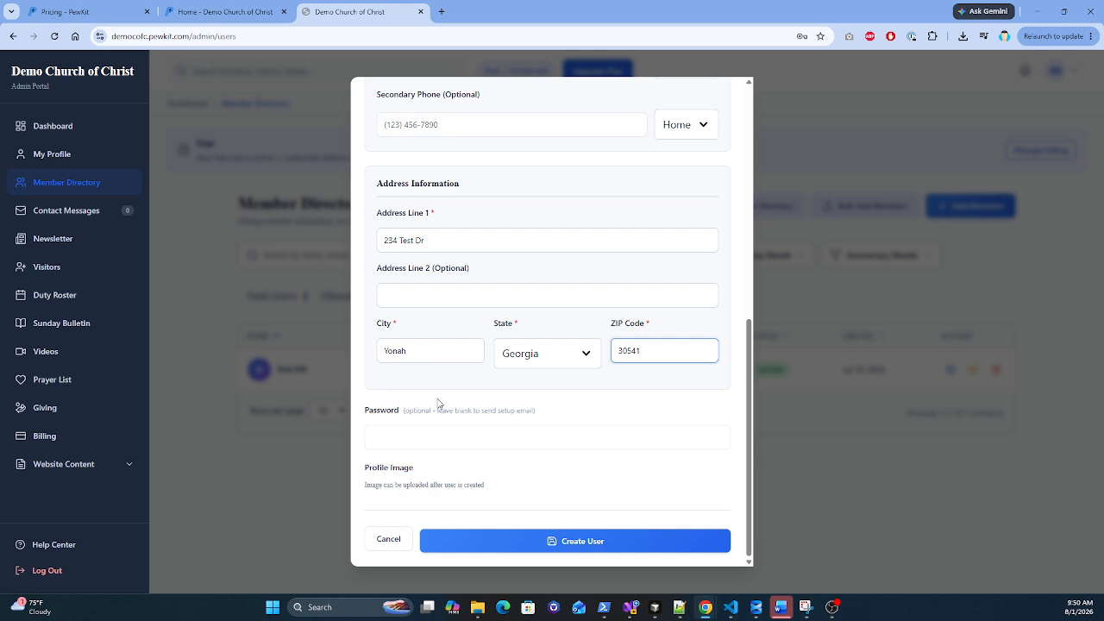
scroll(419, 374, up, 6)
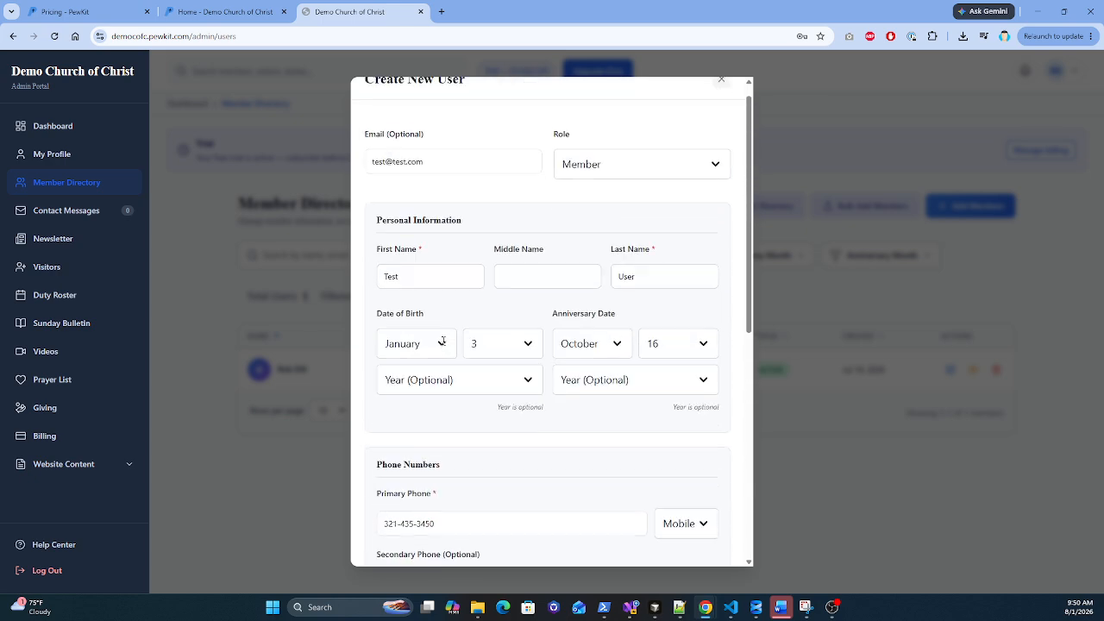
scroll(371, 199, down, 6)
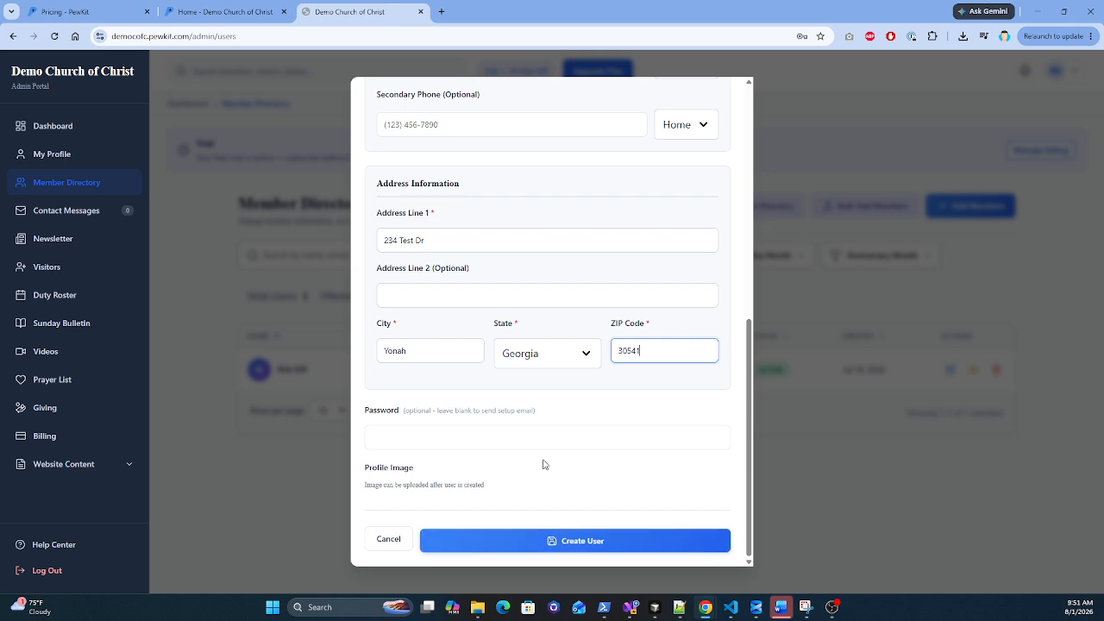
scroll(526, 414, up, 2)
scroll(517, 397, up, 4)
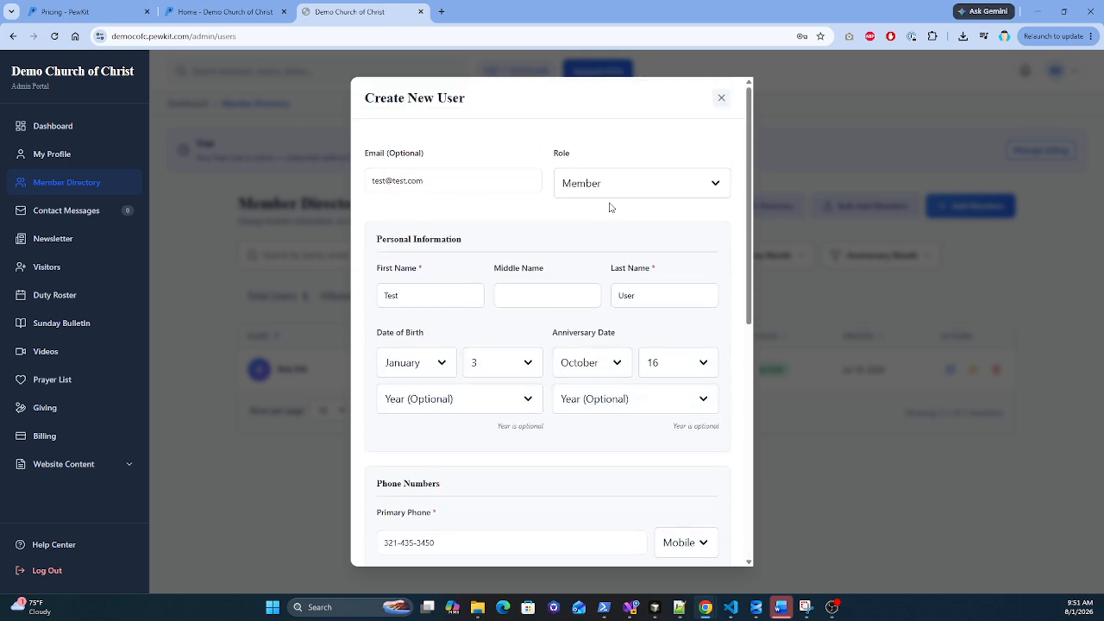
scroll(457, 376, down, 2)
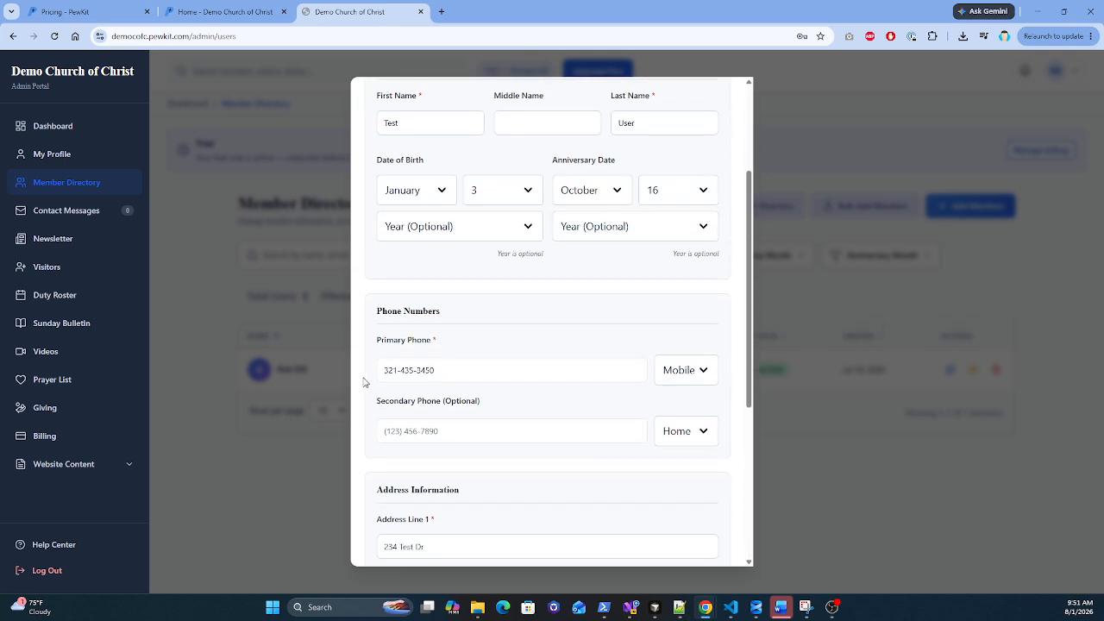
scroll(449, 371, down, 2)
click(701, 205)
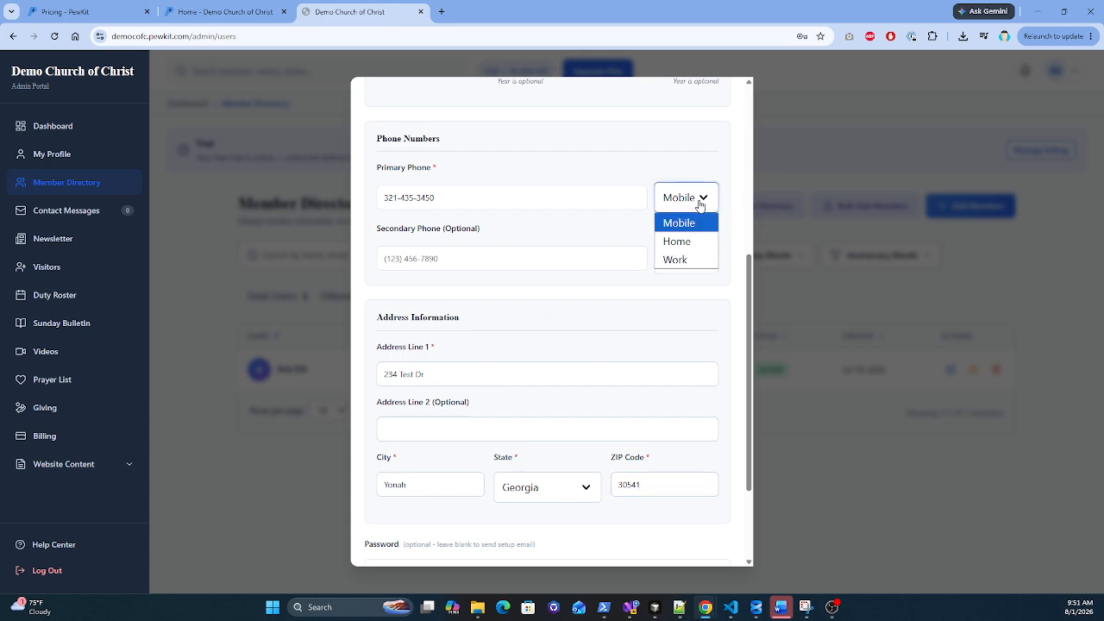
click(687, 226)
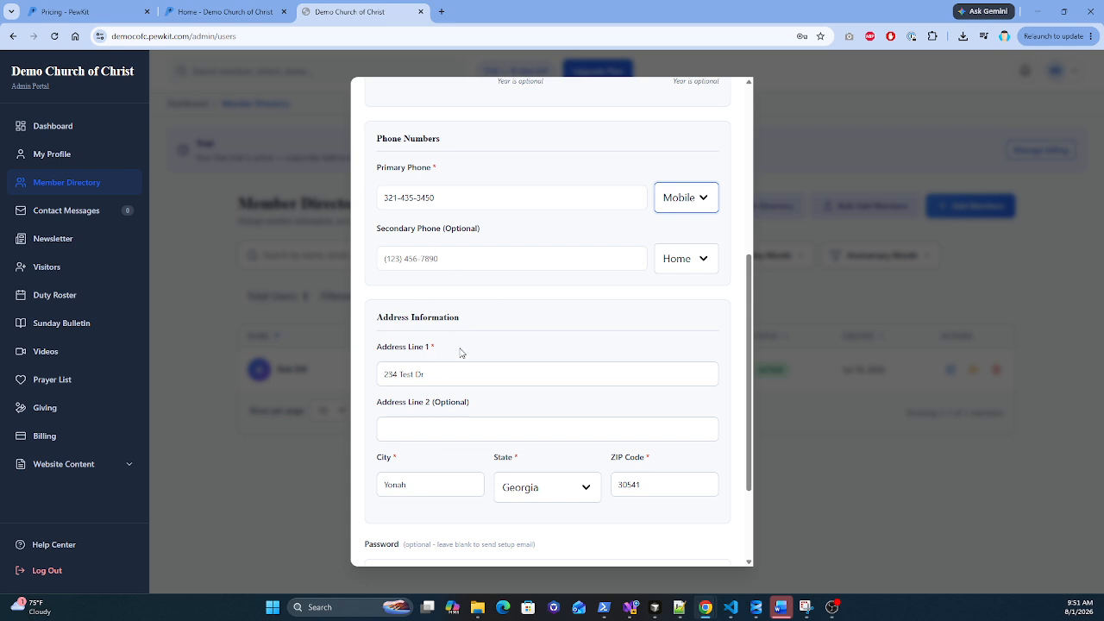
Step: Leave the secondary phone blank and create Test User
scroll(461, 353, down, 1)
click(466, 202)
click(509, 252)
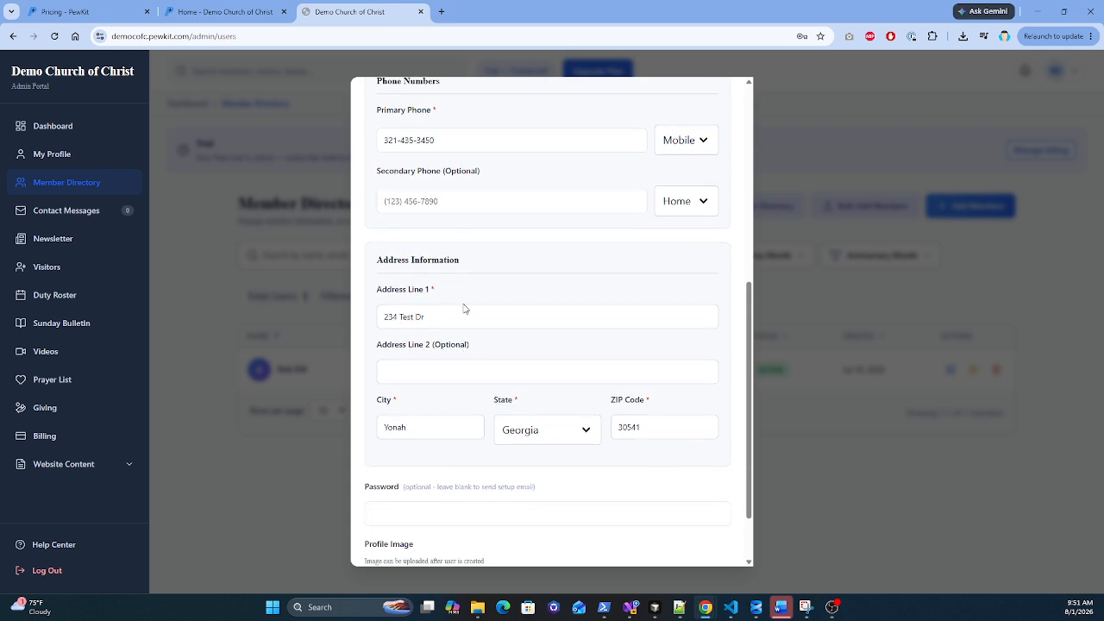
scroll(464, 309, down, 2)
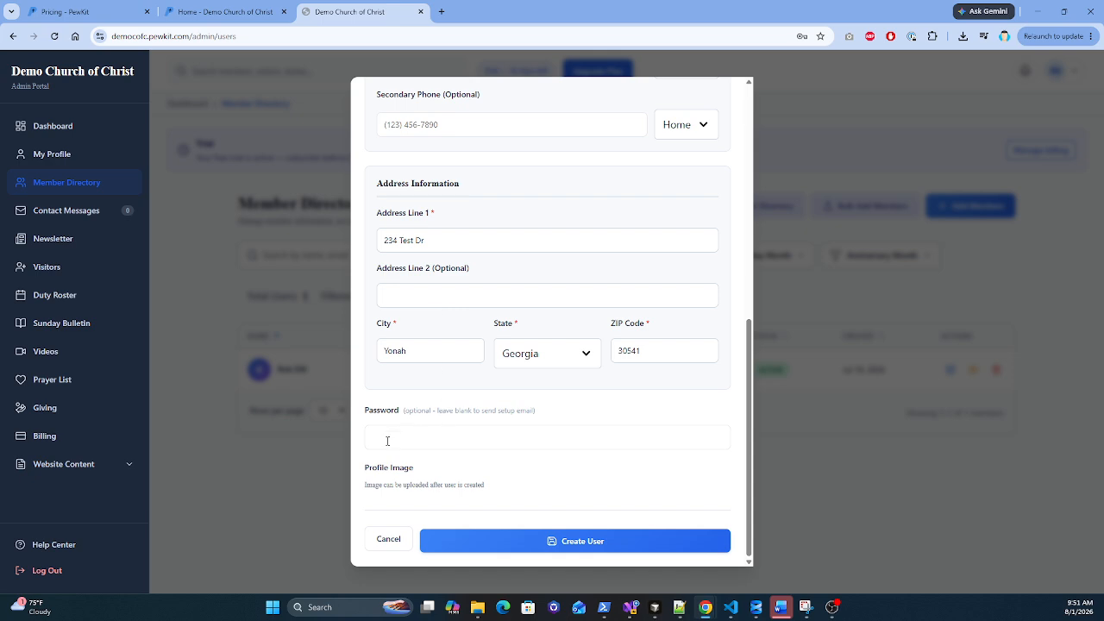
click(561, 544)
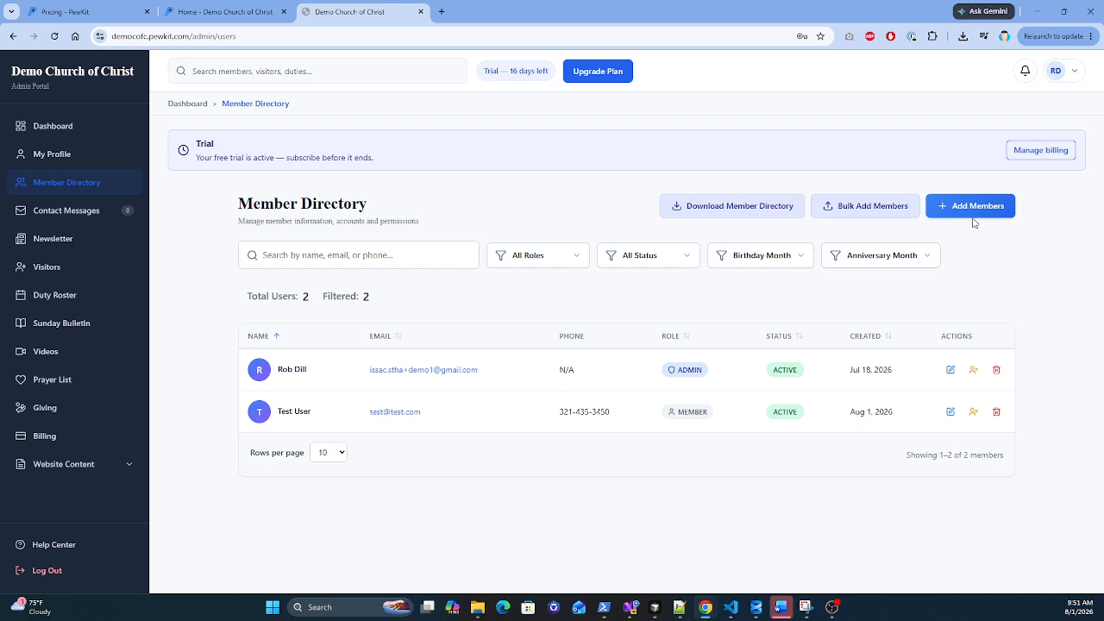
Step: Open Bulk Add Members, download the example CSV, and bring the opened spreadsheet onto screen
click(857, 208)
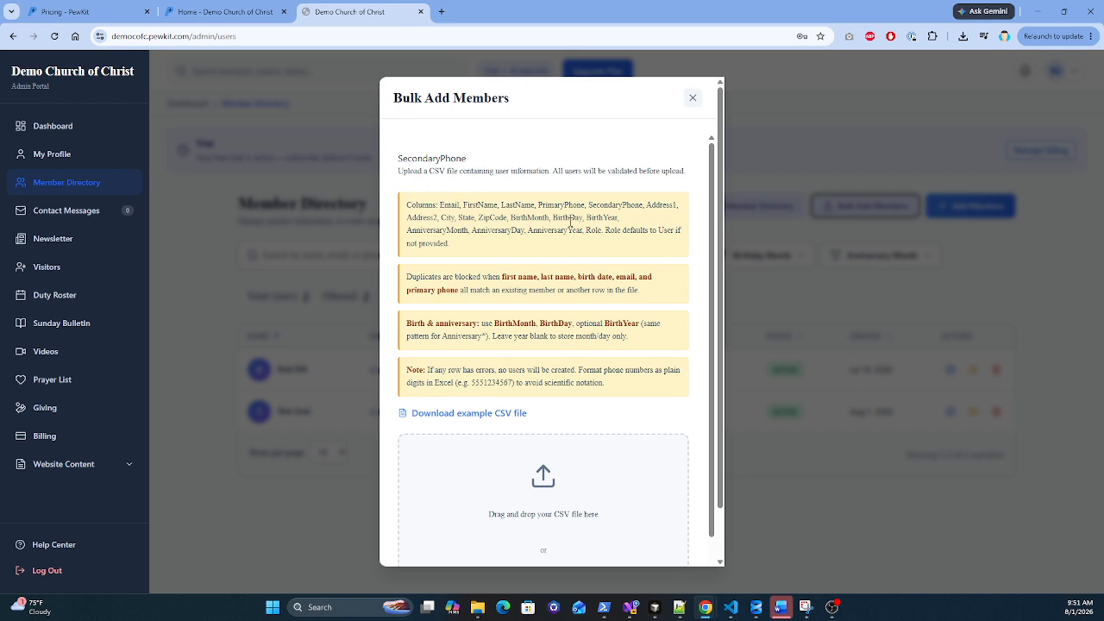
scroll(509, 243, down, 1)
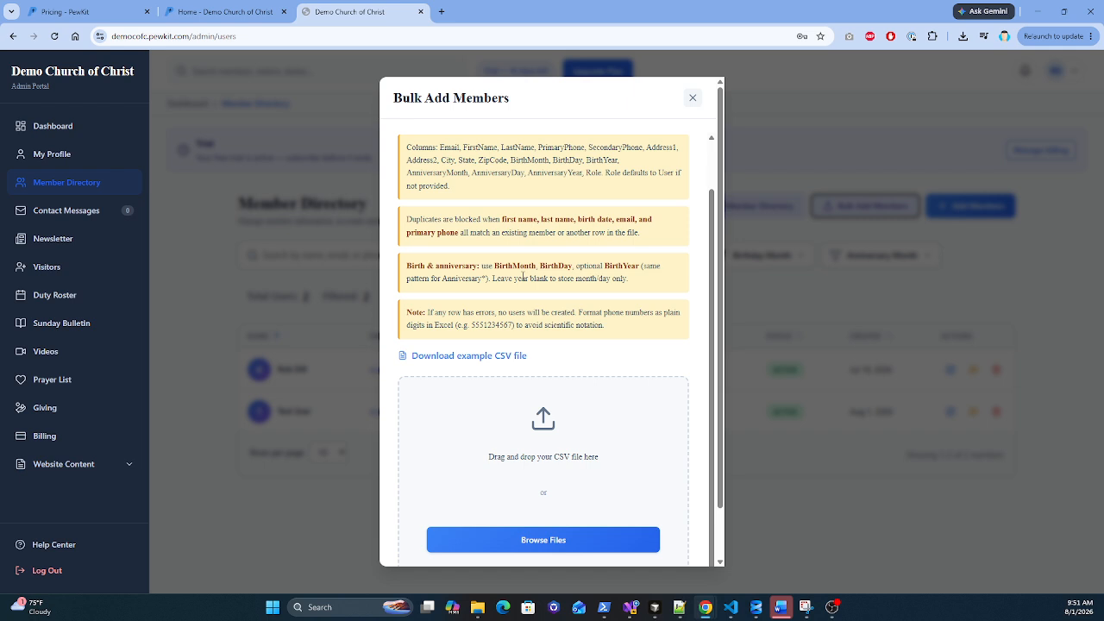
scroll(522, 276, down, 1)
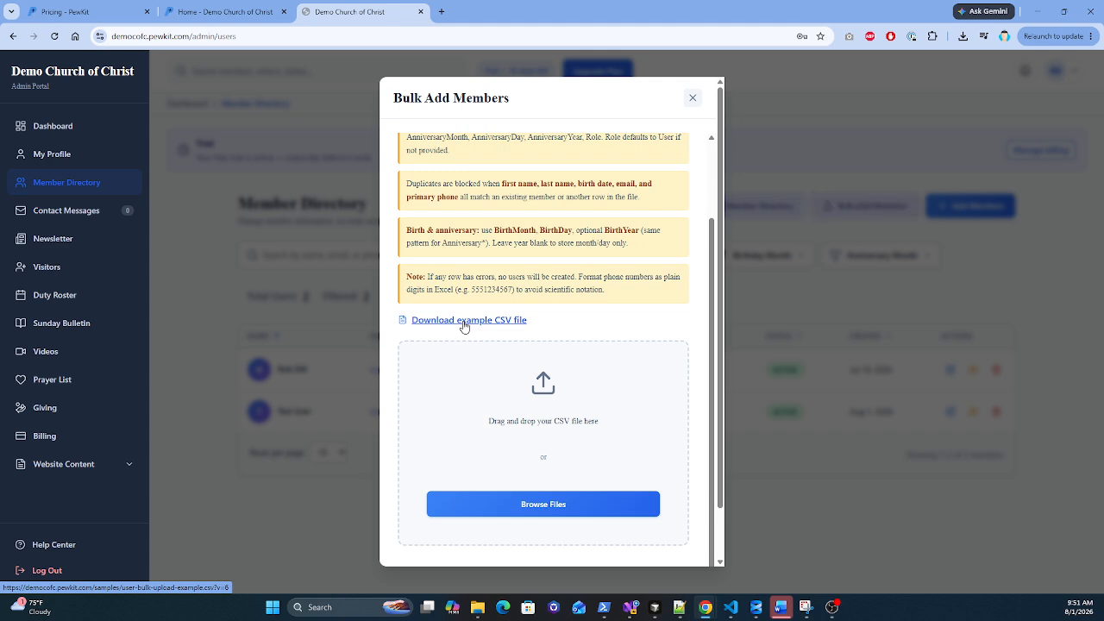
click(464, 324)
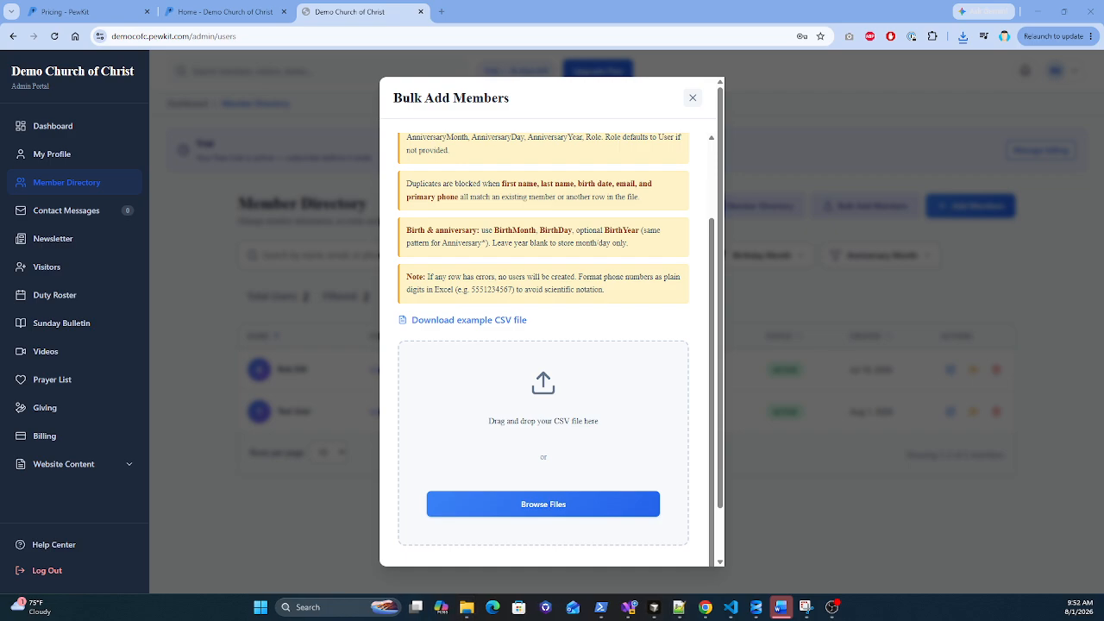
drag(0, 18, 609, 94)
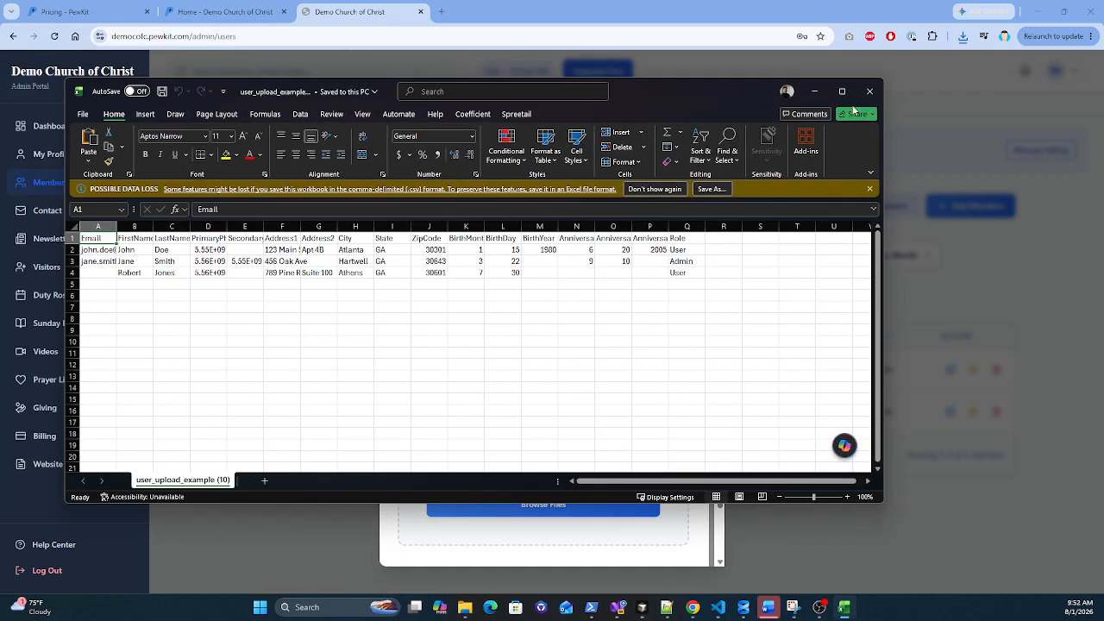
Step: Maximize Excel and AutoFit the PrimaryPhone, SecondaryPhone and Address1 columns
click(853, 92)
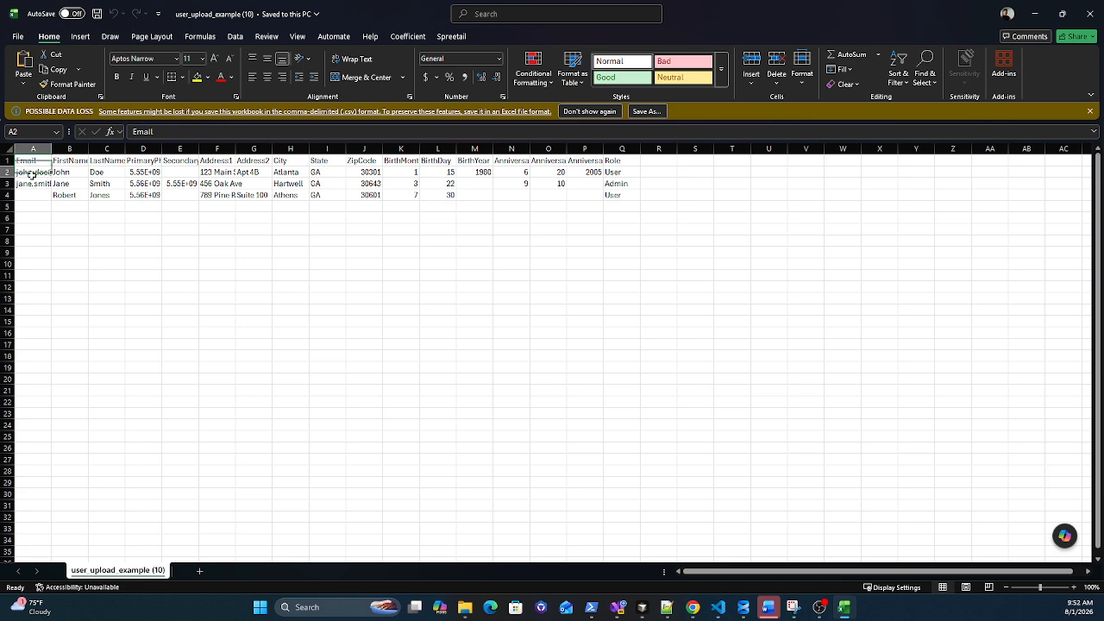
drag(30, 172, 32, 183)
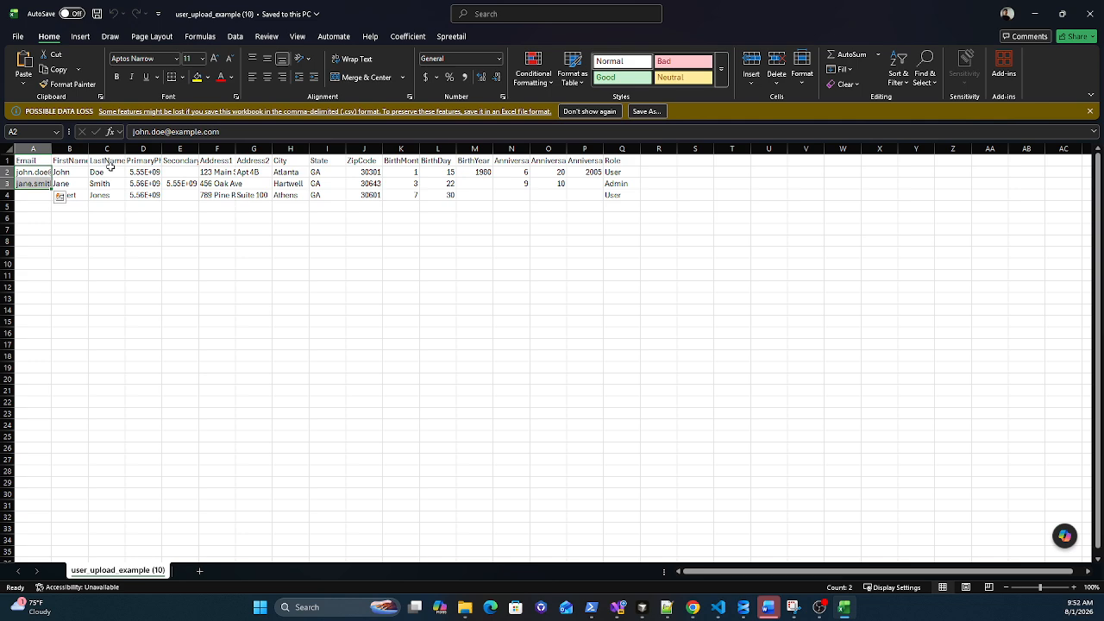
double_click(161, 149)
double_click(216, 149)
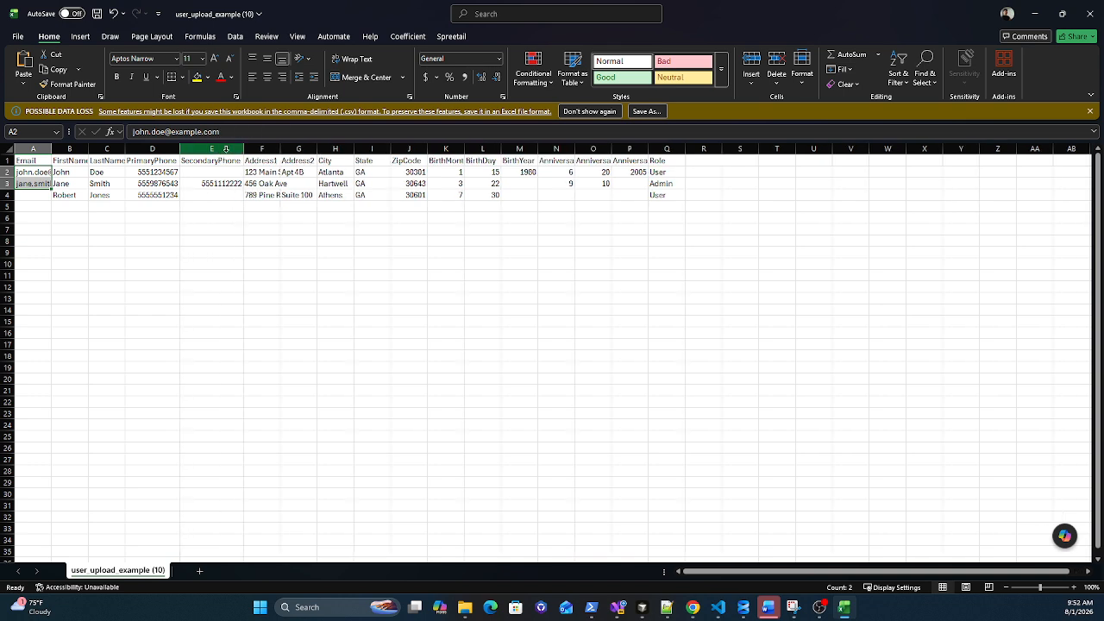
double_click(278, 149)
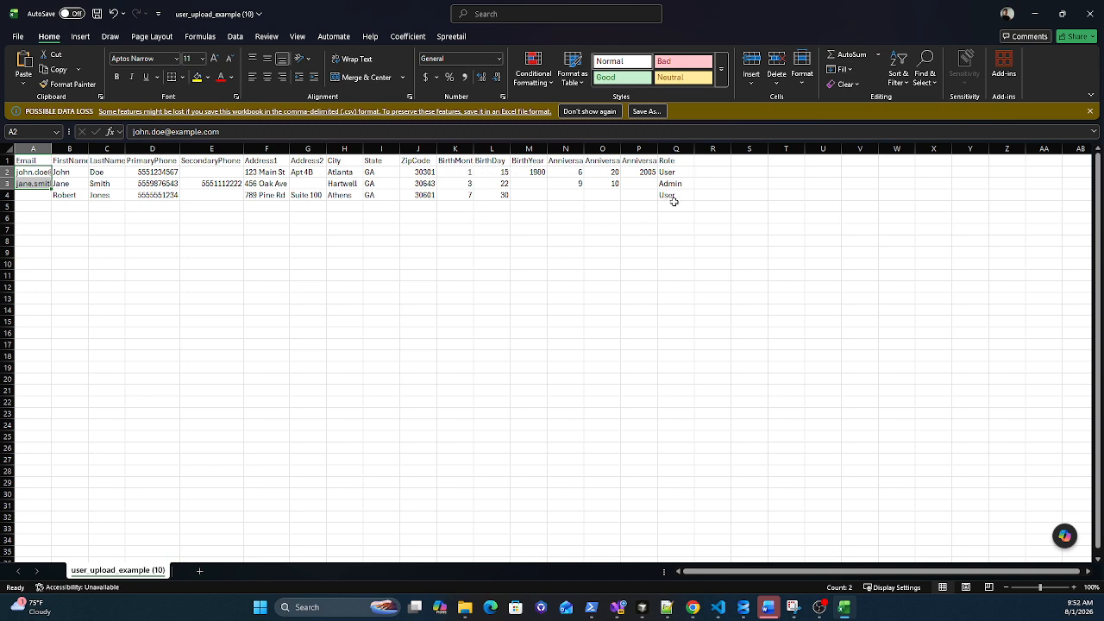
drag(678, 195, 22, 181)
Step: In row 7, enter a test e-mail, the name Test2 User, and a primary phone, leaving secondary blank
click(32, 227)
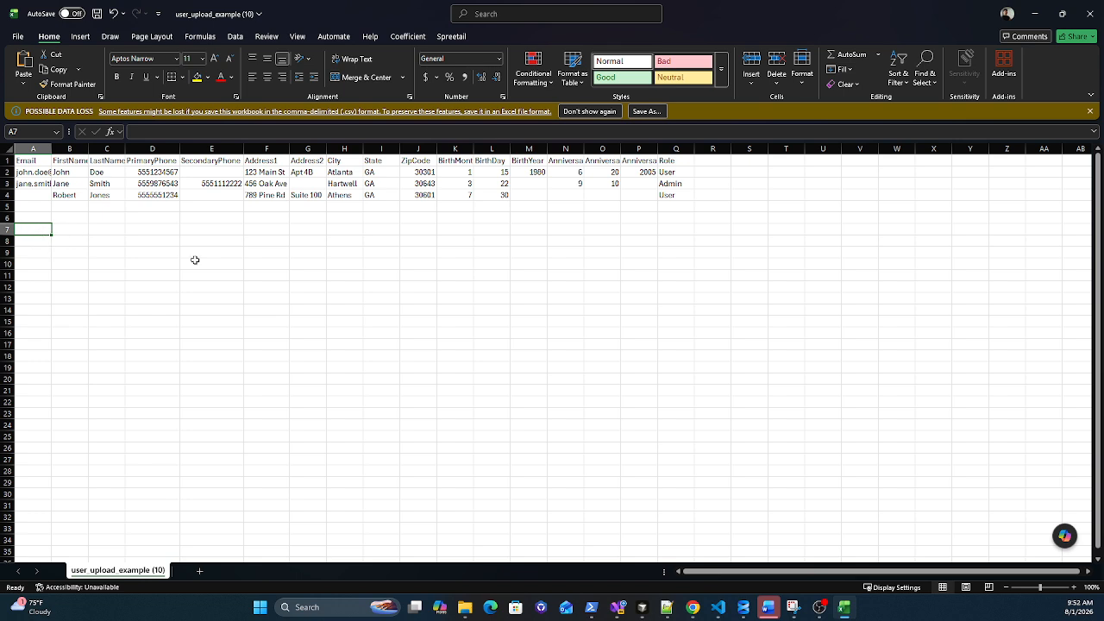
text(test)
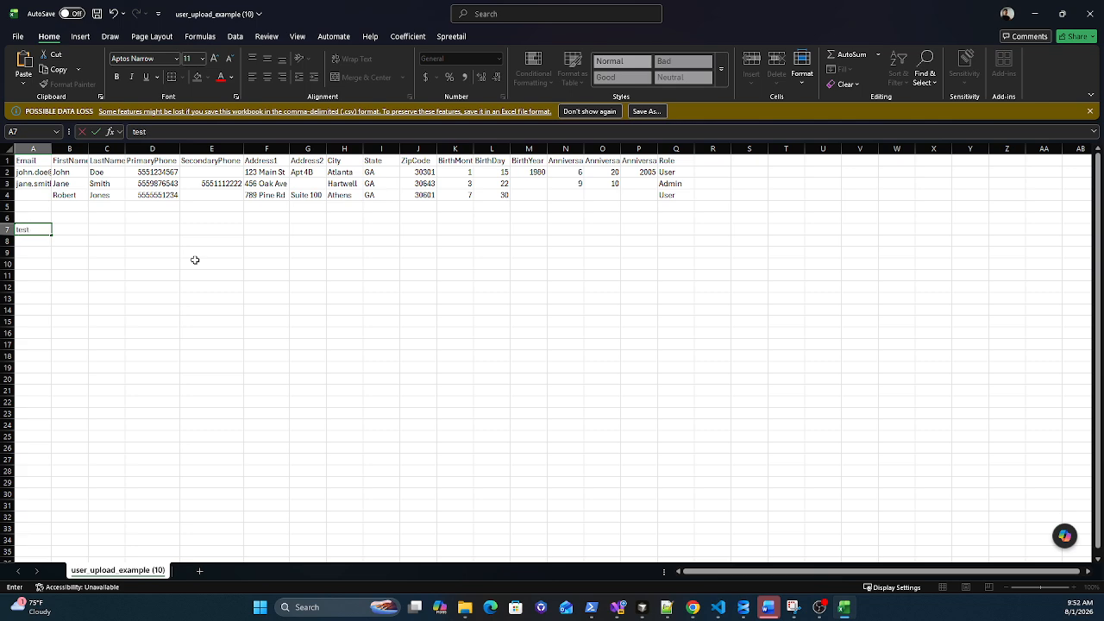
text(@email.com)
key(Tab)
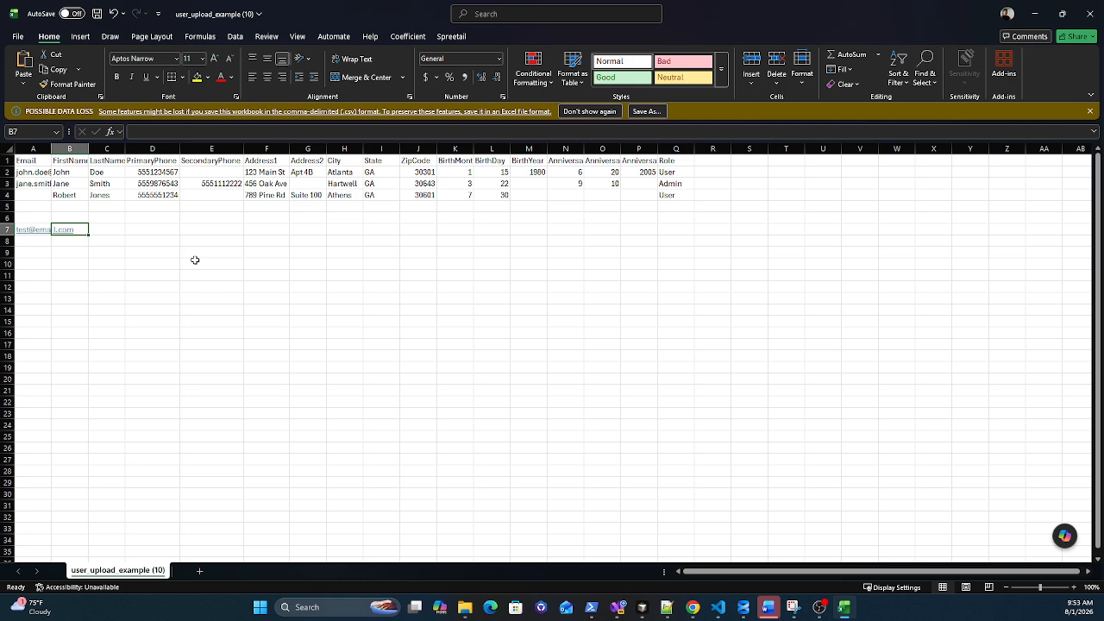
text(Test2)
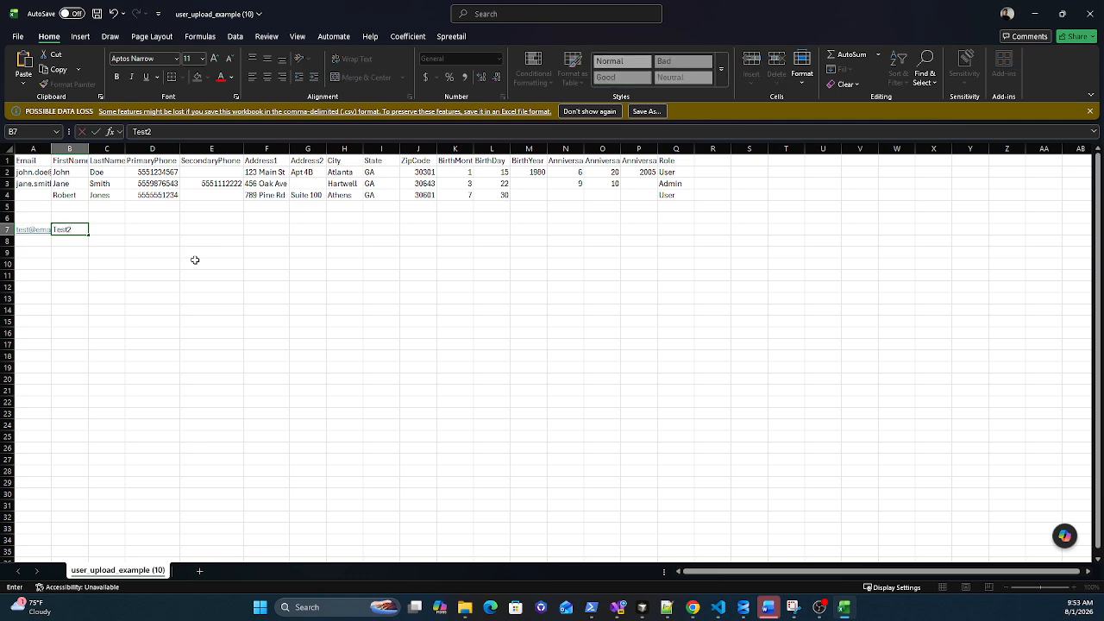
key(Tab)
text(User)
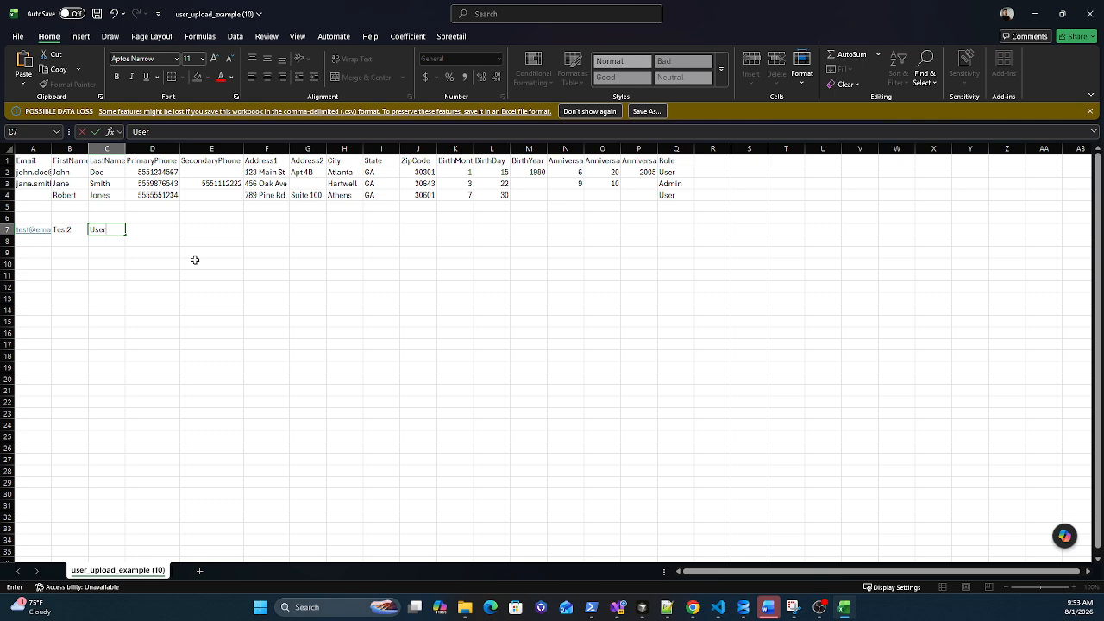
key(Tab)
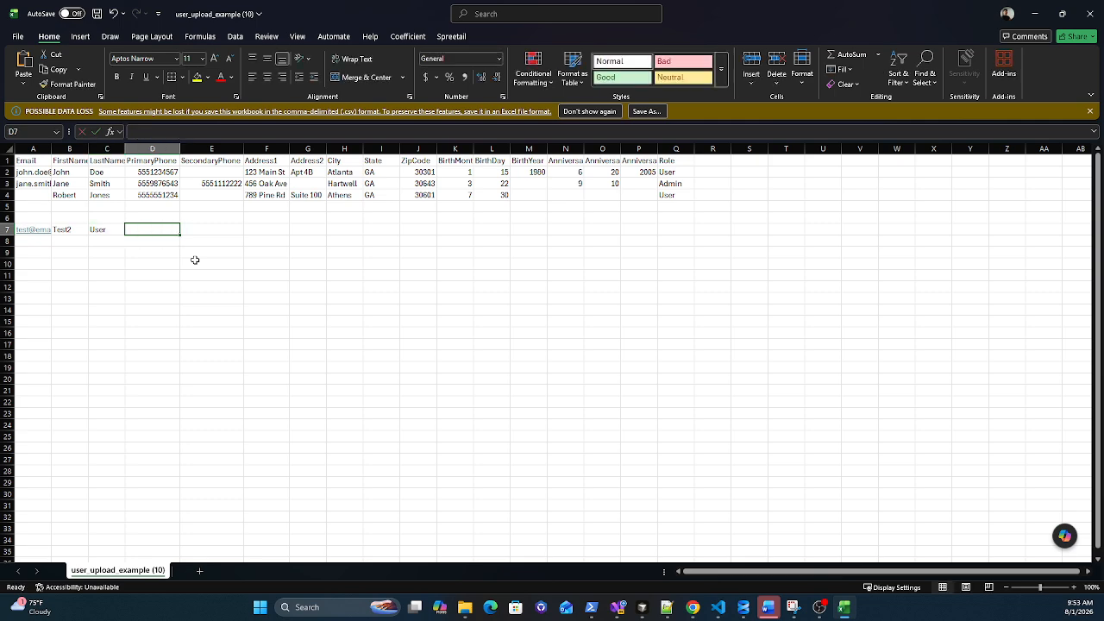
text(555)
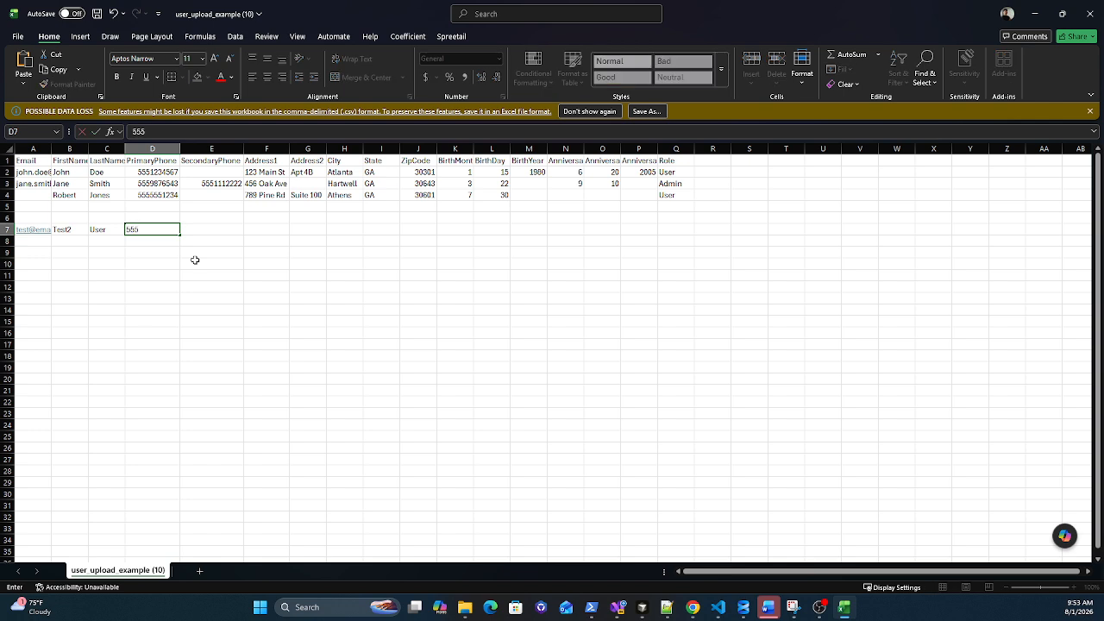
text(-321-3451)
key(Tab)
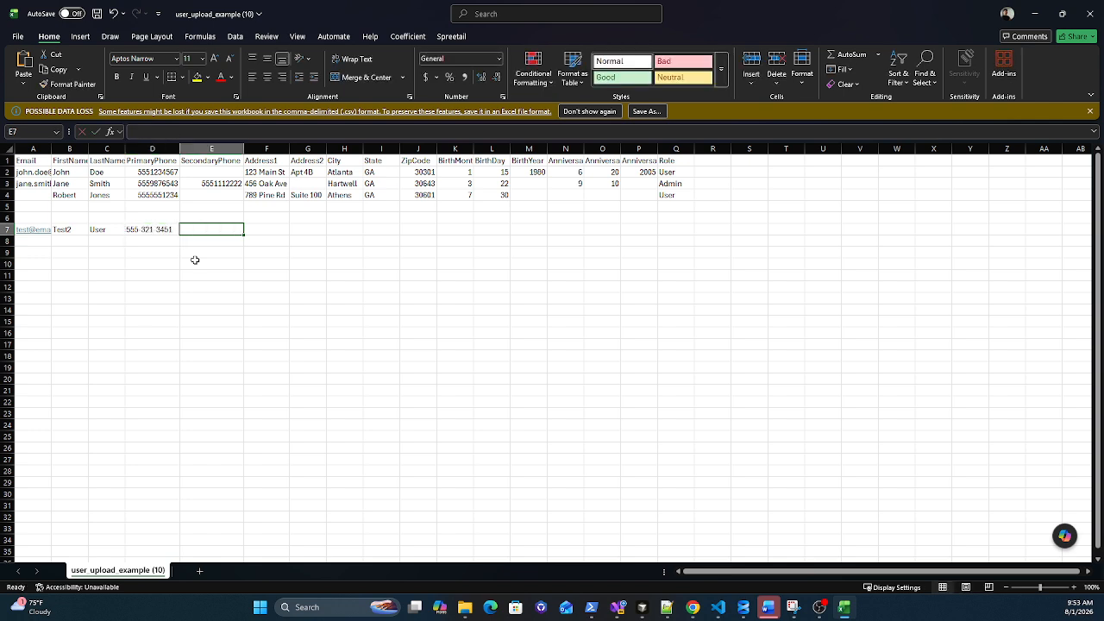
key(Tab)
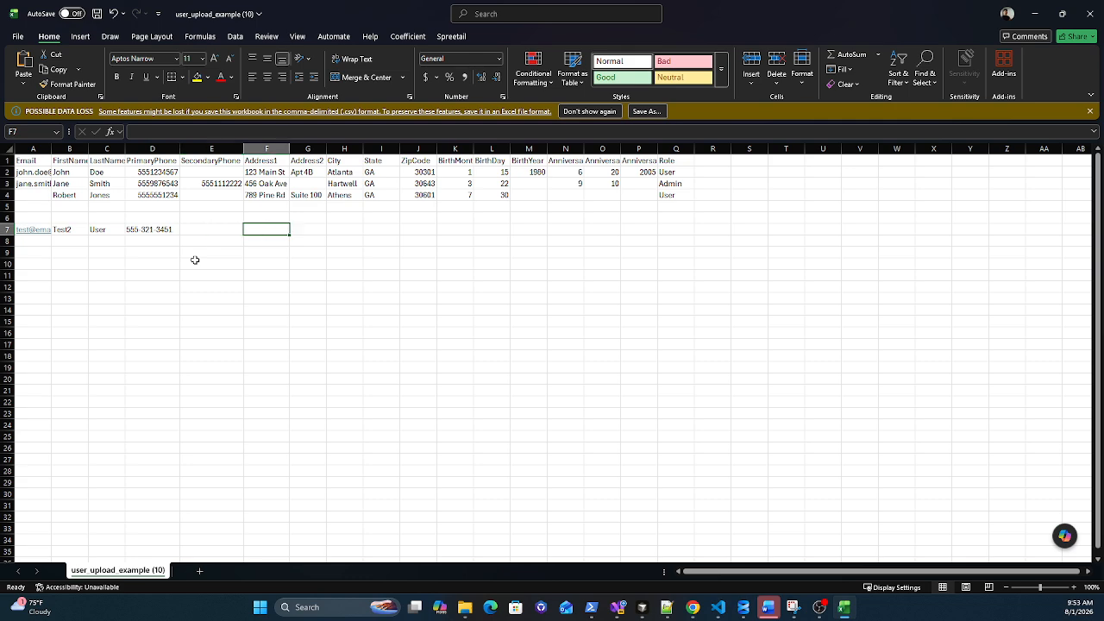
Step: Add a street address in Atlanta, GA, birth date 2/15, and the role User
text(12)
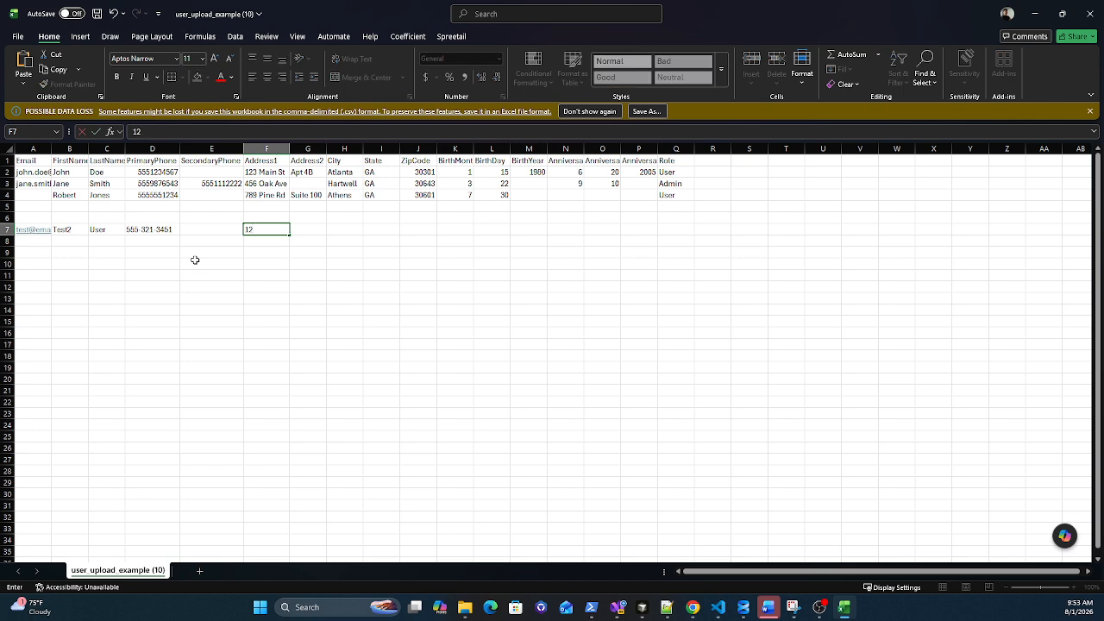
text(3 Main St)
key(Tab)
key(Tab)
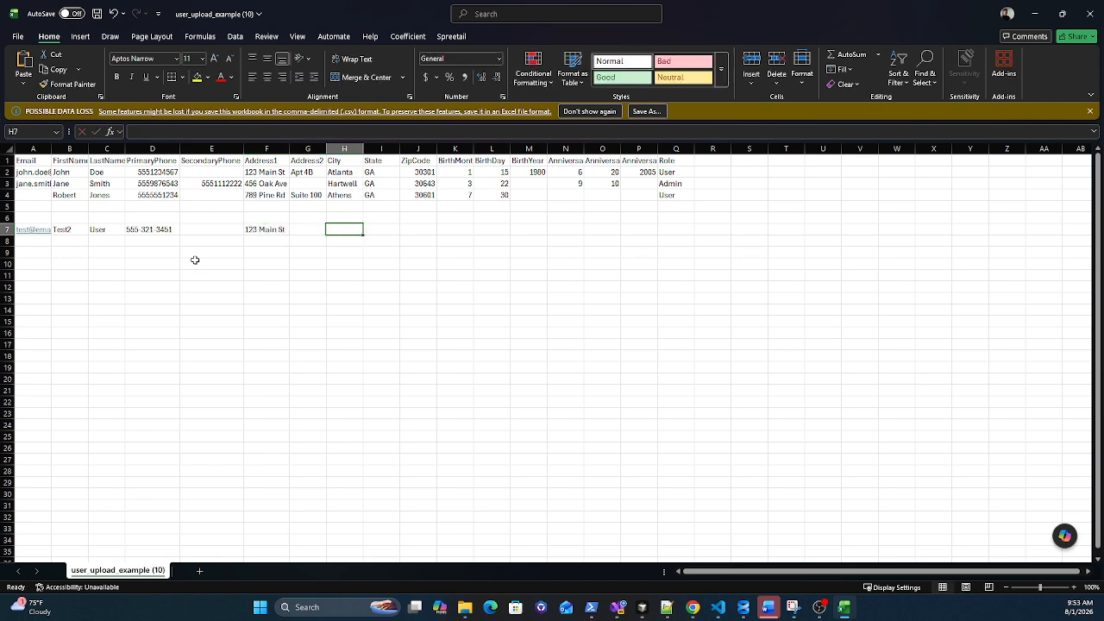
text(Atl)
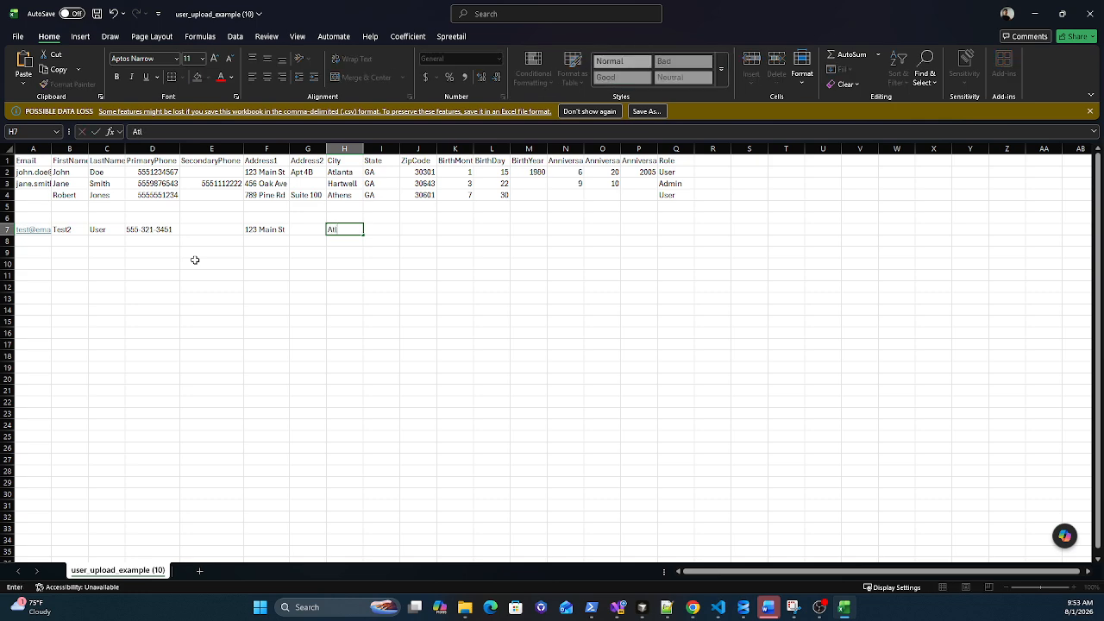
text(anta)
key(Tab)
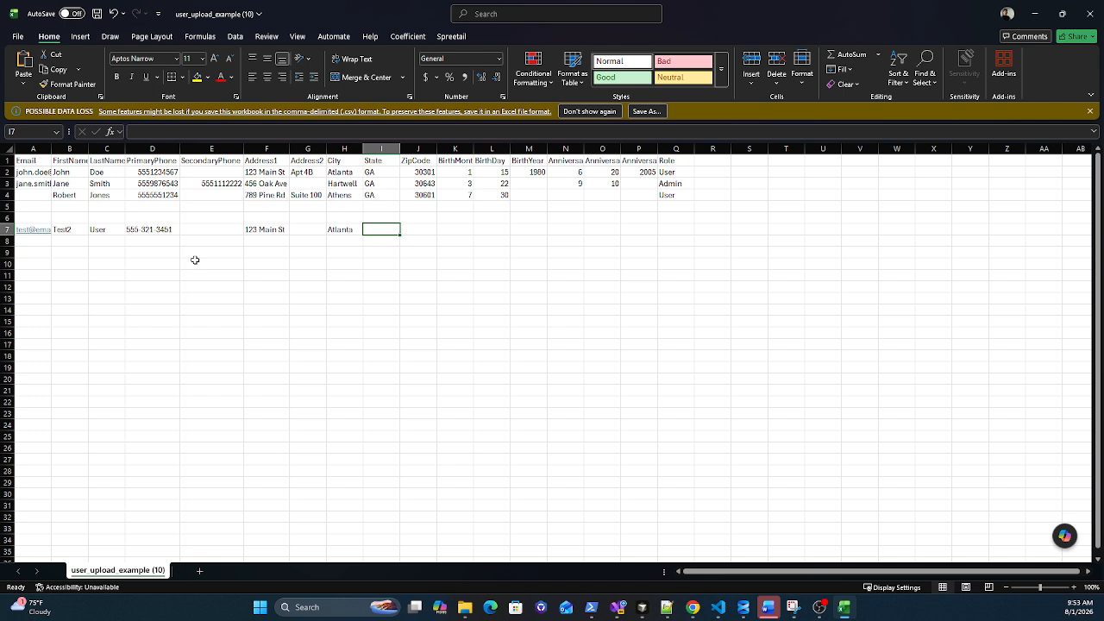
text(GA)
key(Tab)
text(3030)
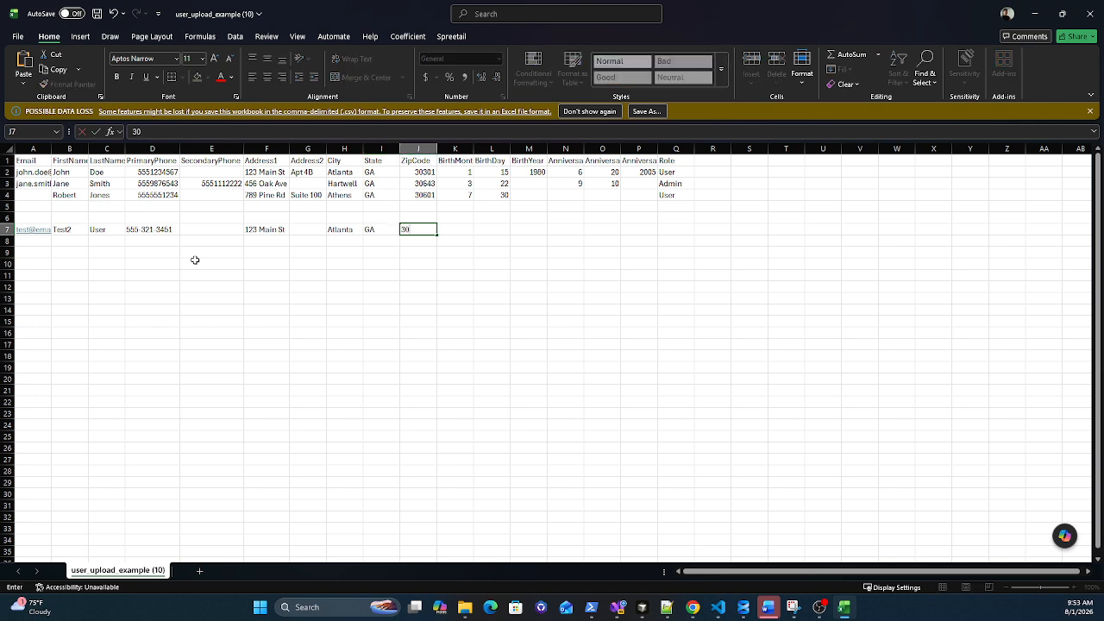
key(Tab)
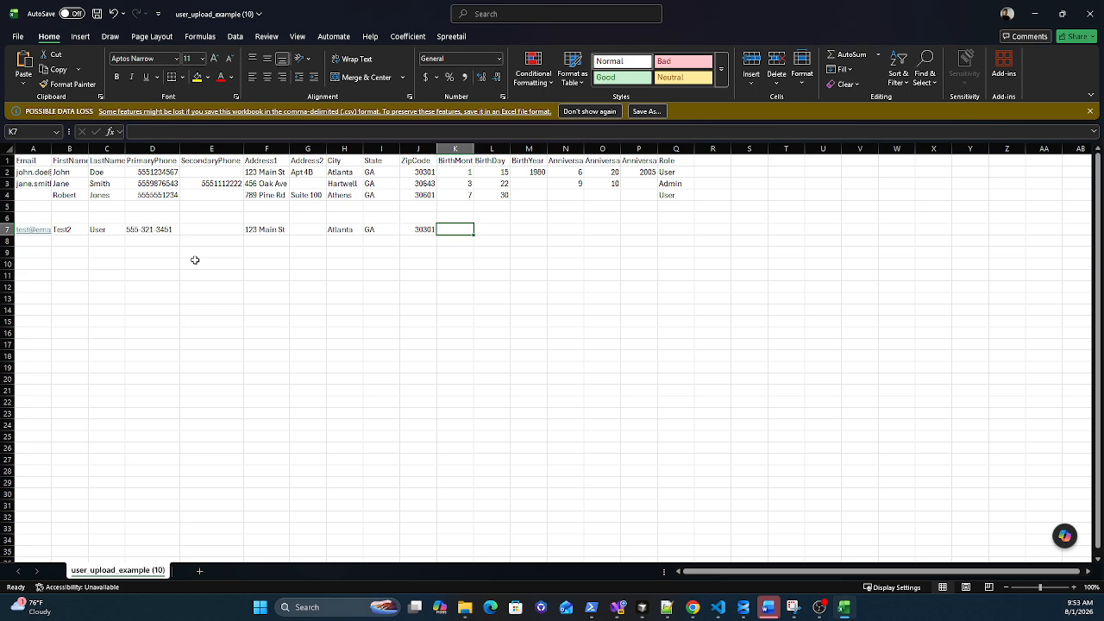
text(2)
key(Tab)
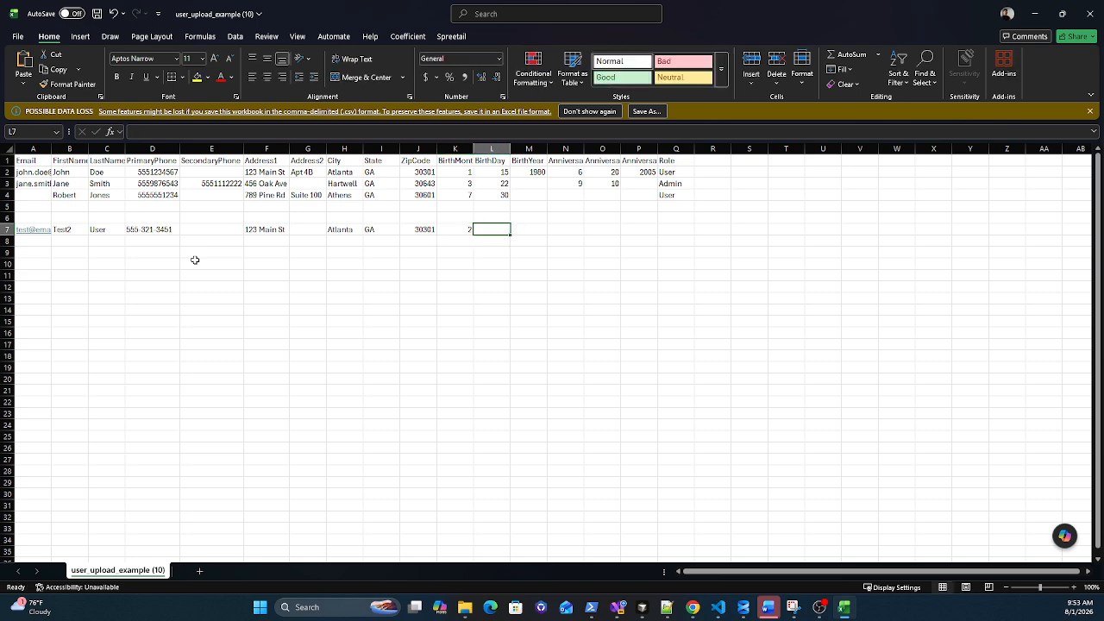
text(15)
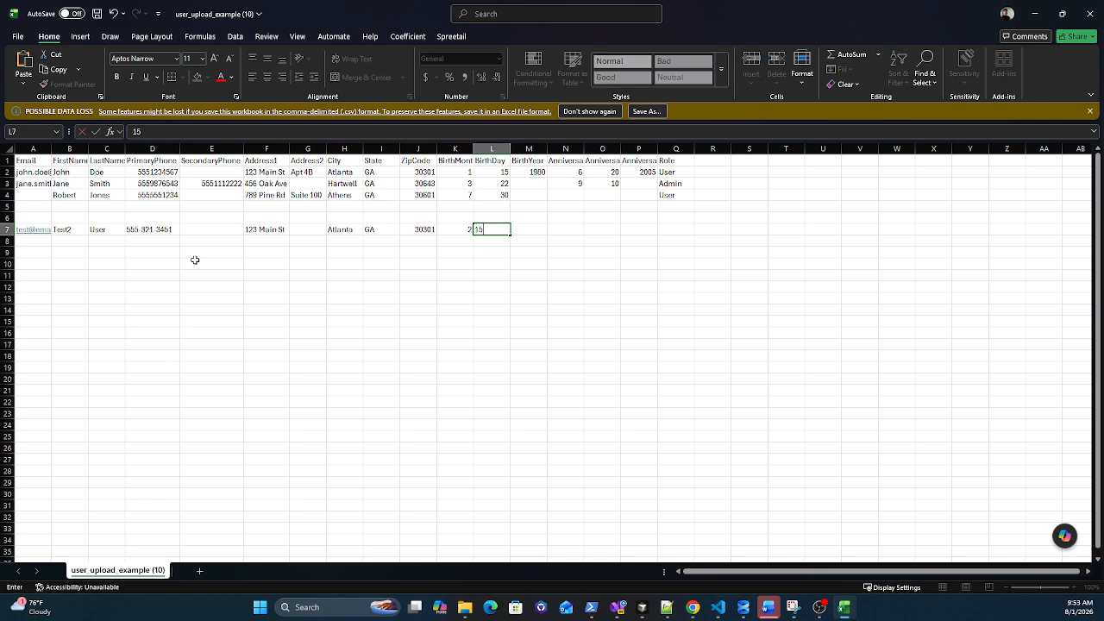
key(Tab)
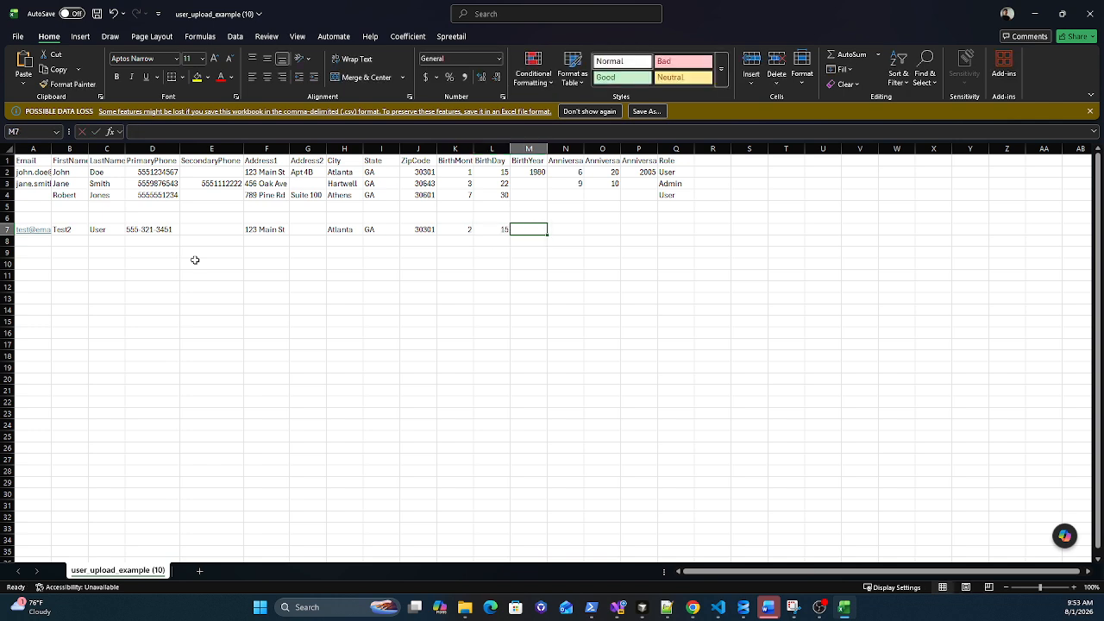
key(Tab)
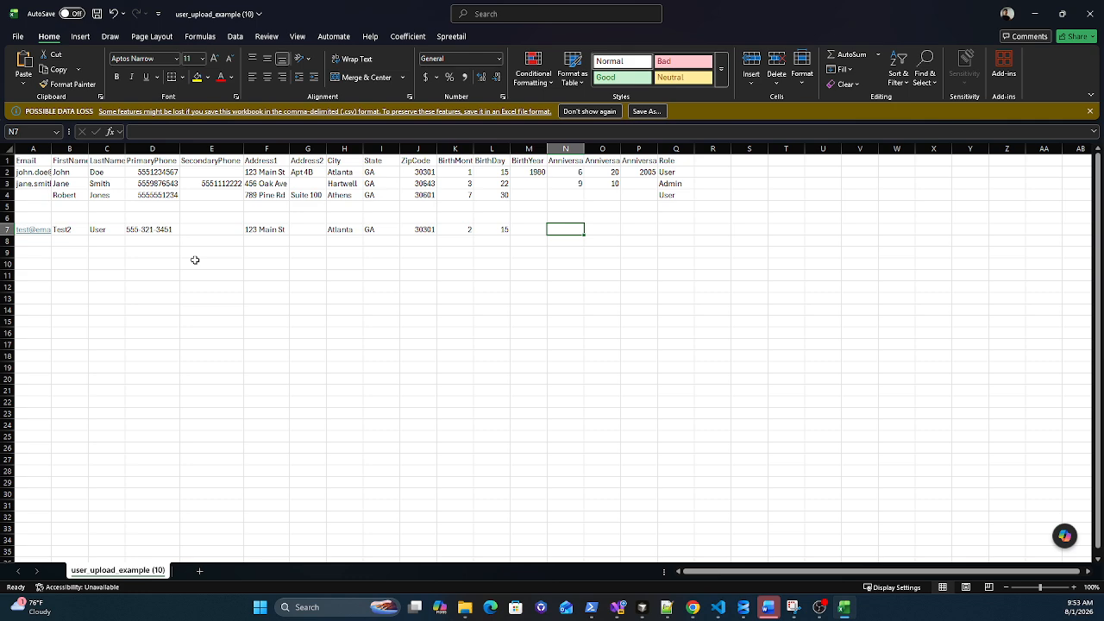
key(Tab)
key(Tab)
key(Tab)
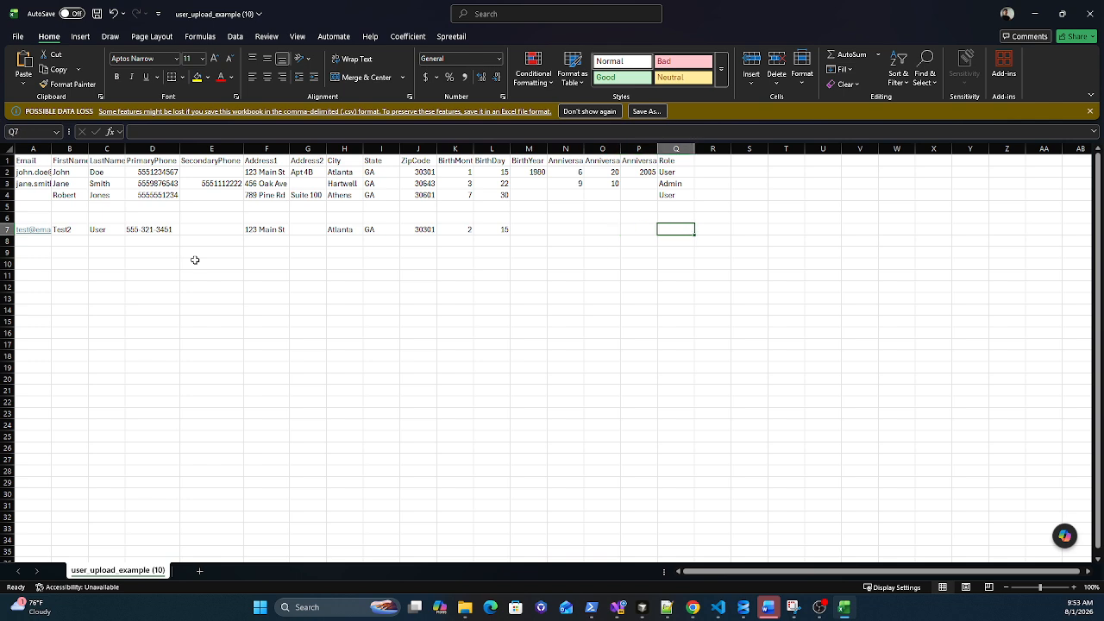
text(User)
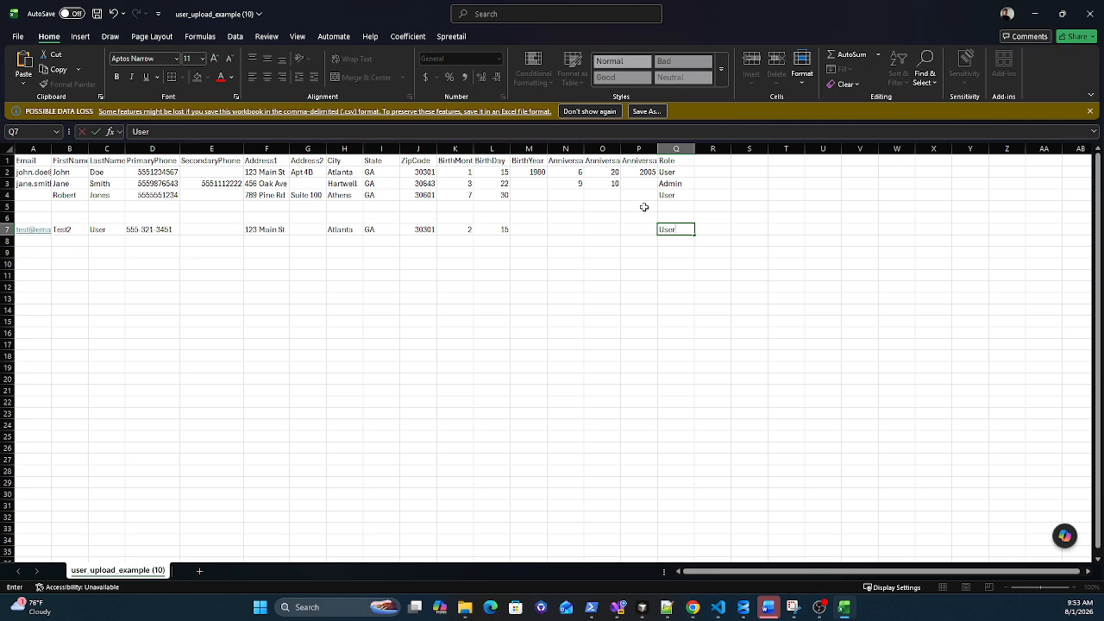
mouse_move(692, 607)
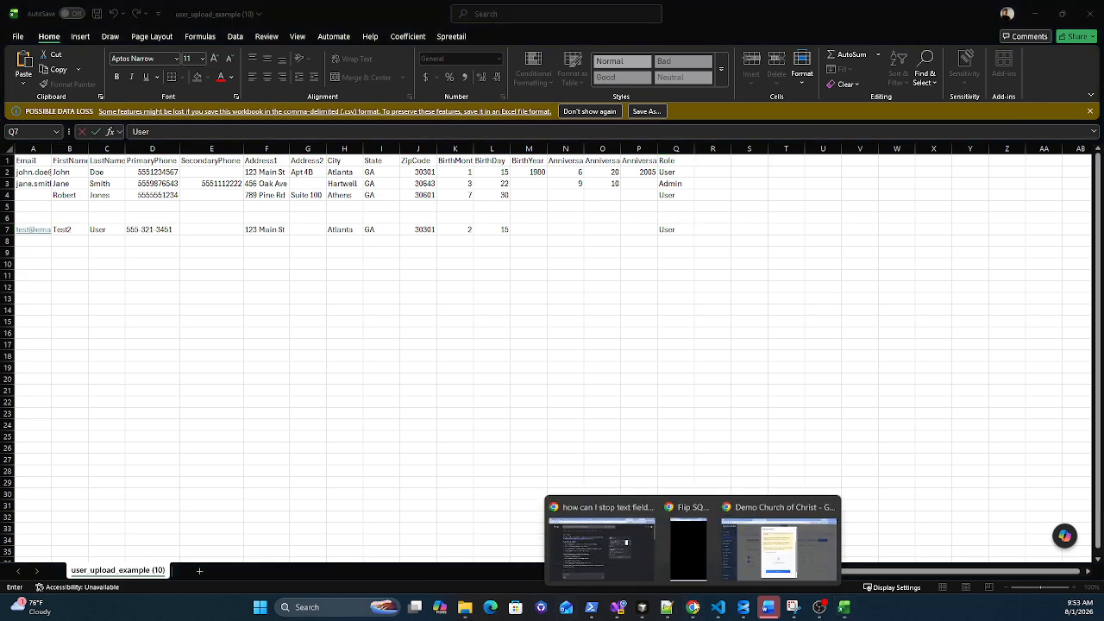
click(780, 539)
click(811, 461)
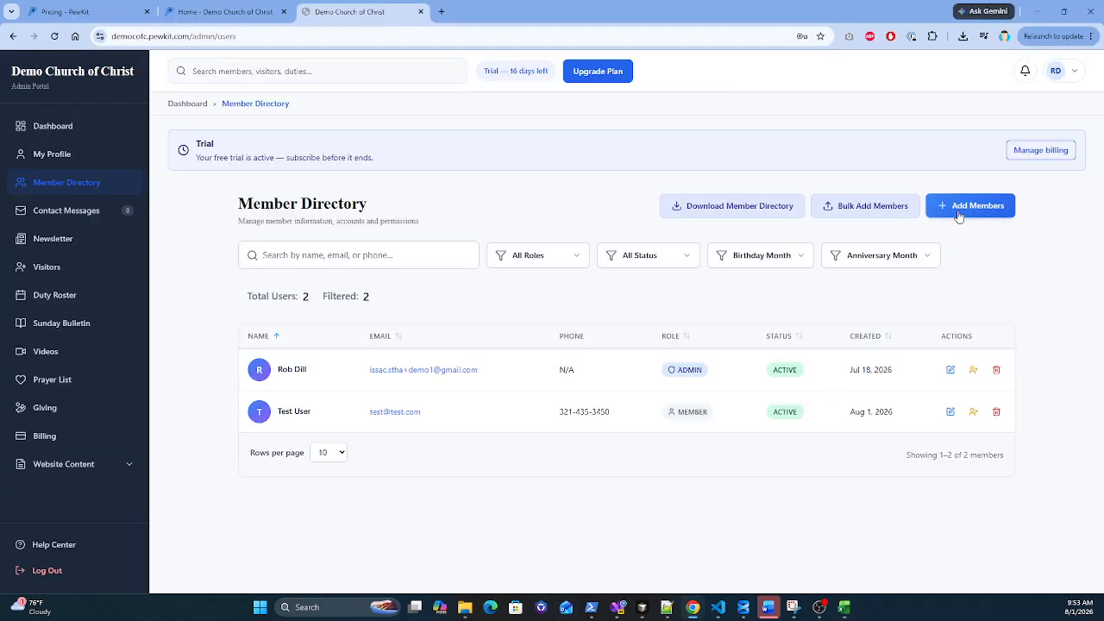
click(961, 209)
click(624, 190)
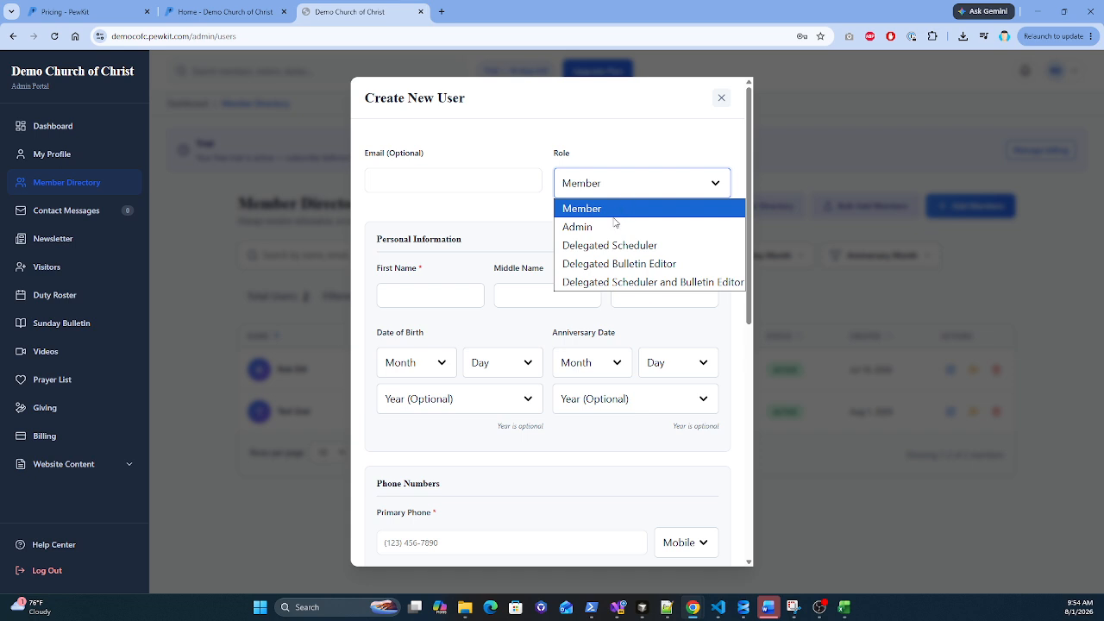
click(622, 141)
click(721, 98)
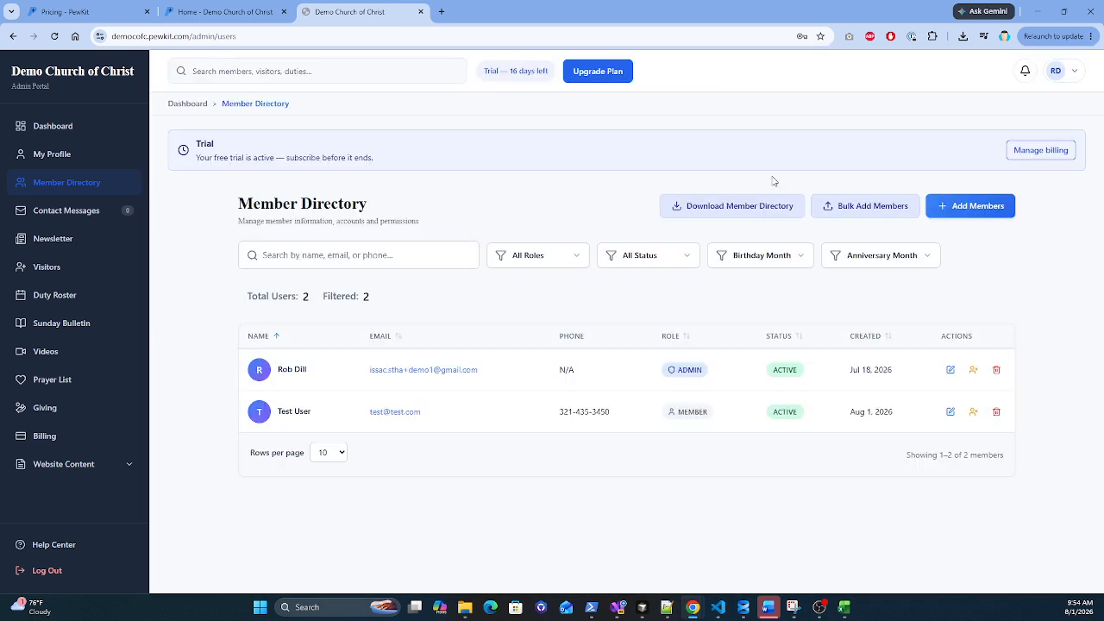
click(854, 205)
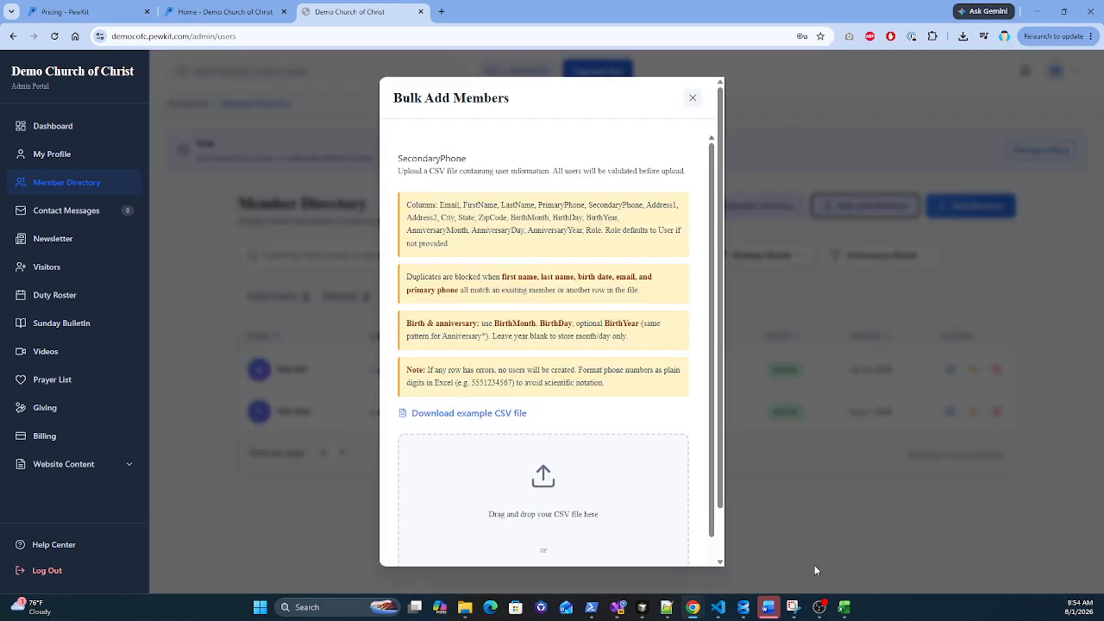
click(844, 607)
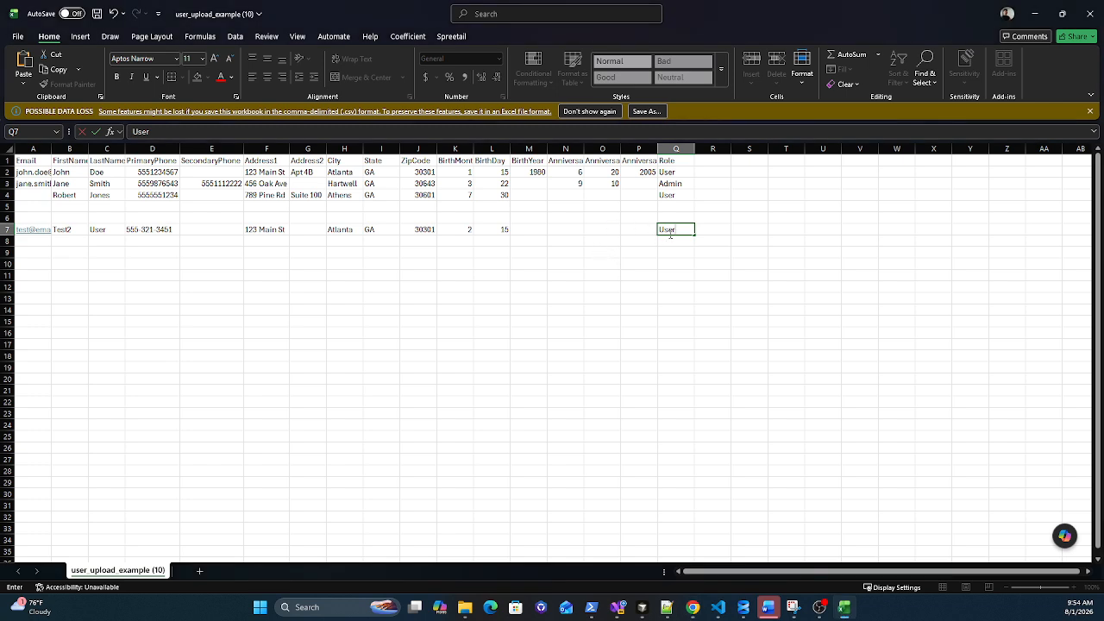
Step: Start row 8 with the new member's e-mail, first and last name, phone number and street address
click(27, 243)
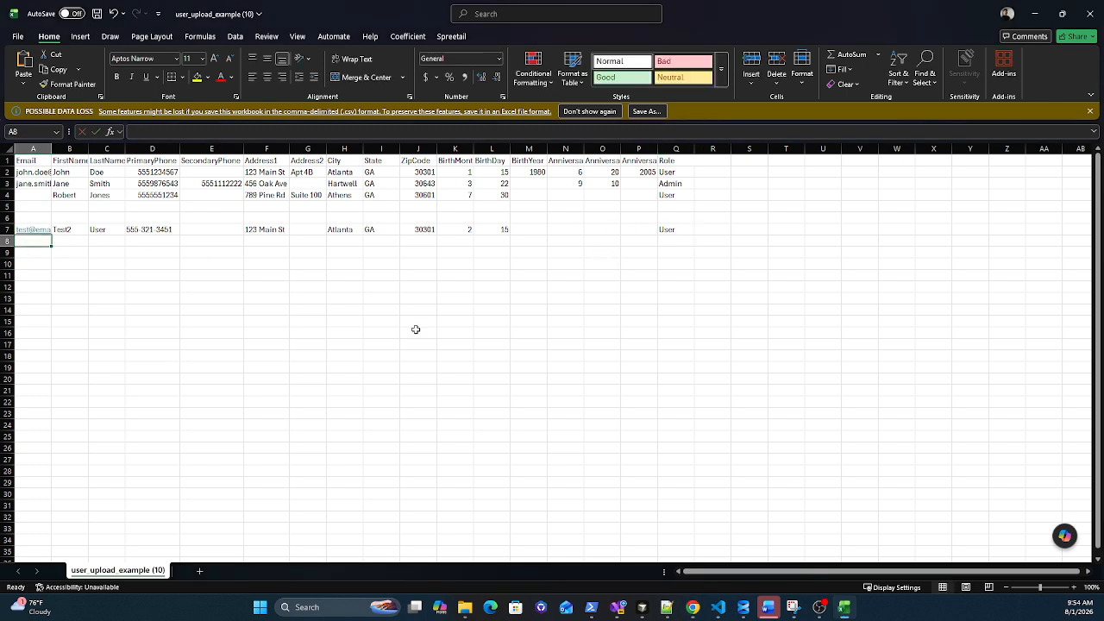
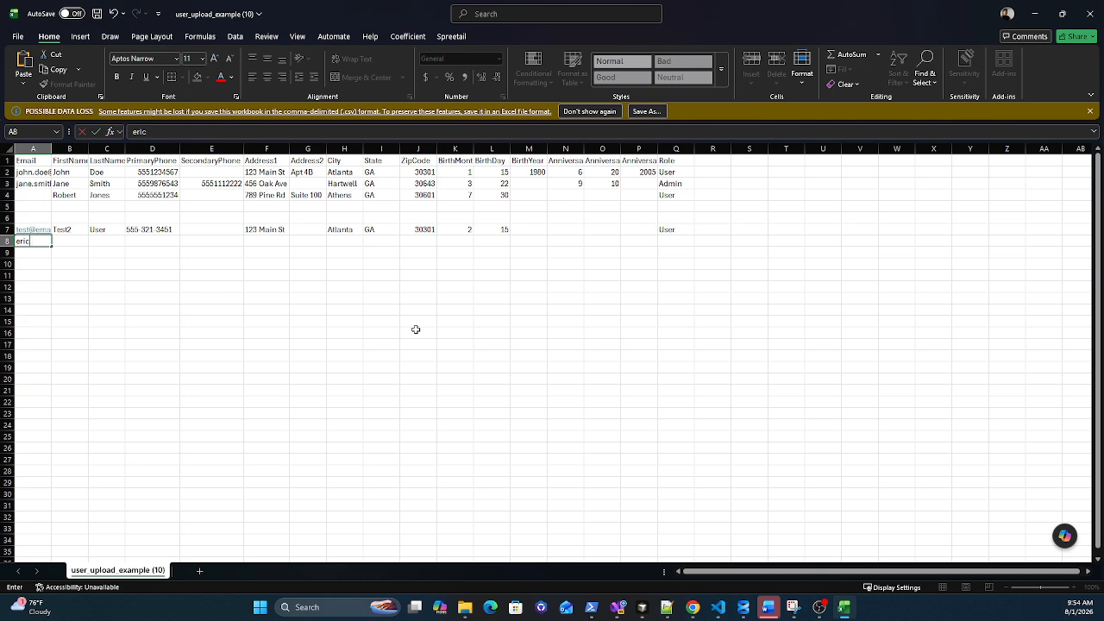
key(Tab)
key(Tab)
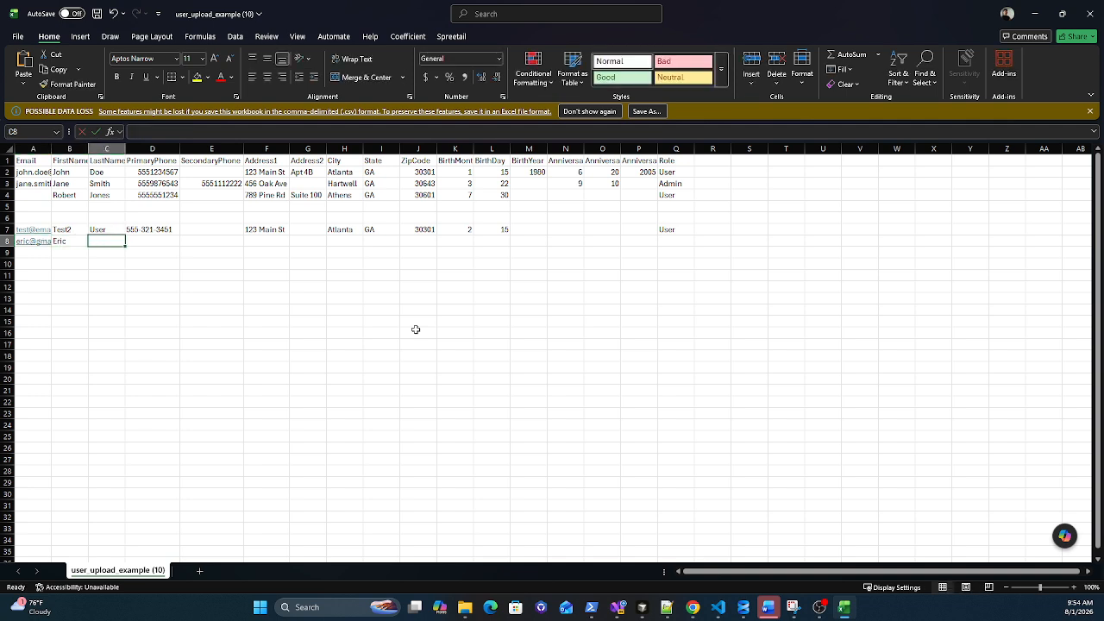
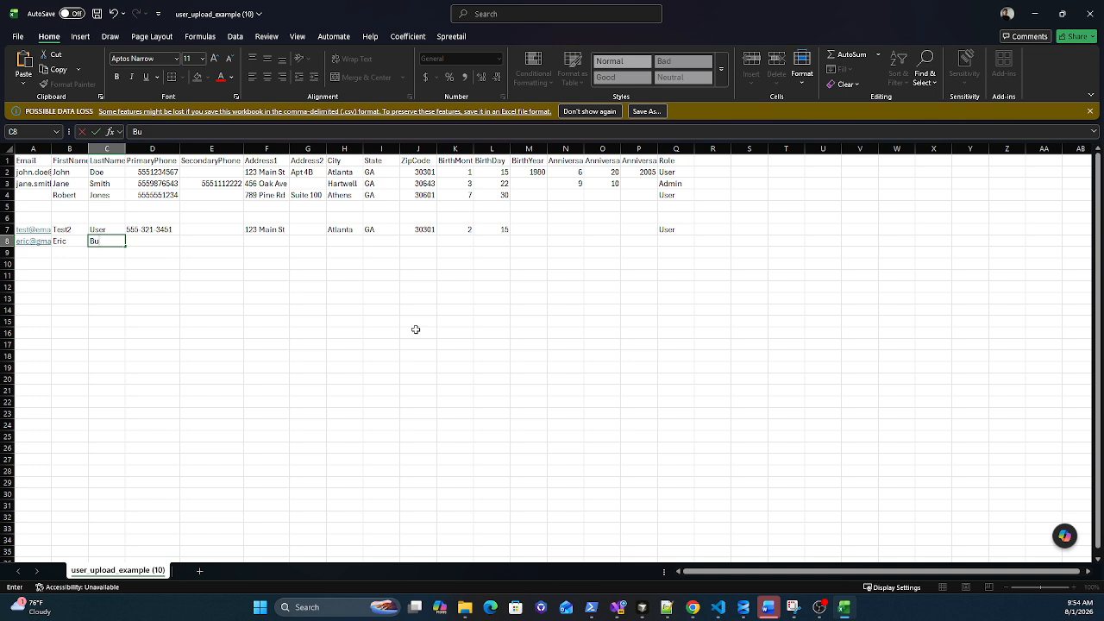
key(Tab)
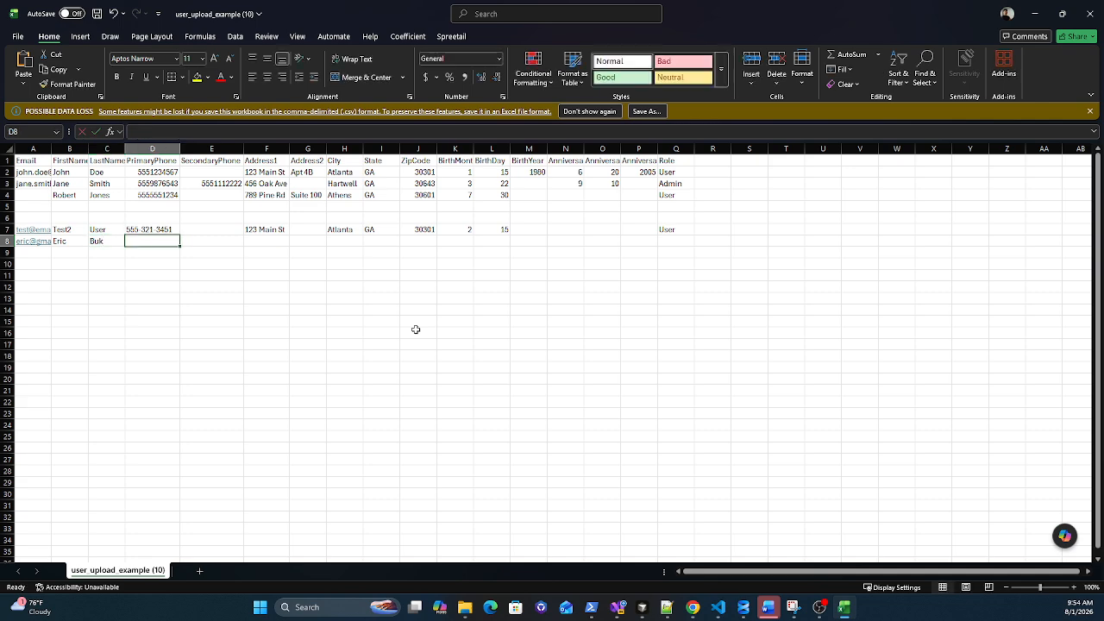
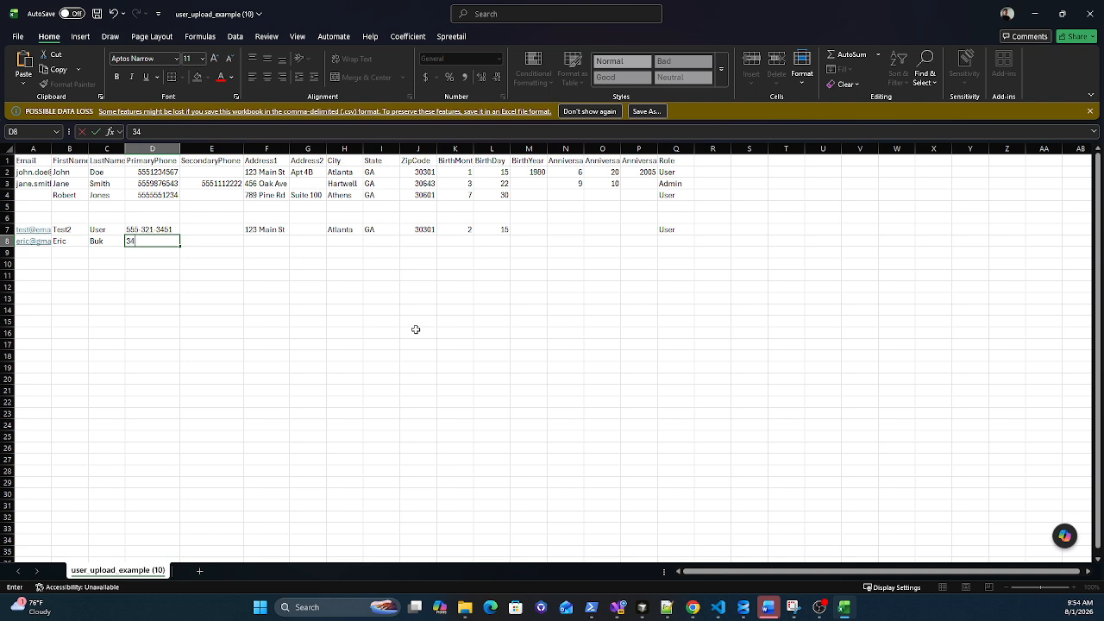
key(Tab)
key(Tab)
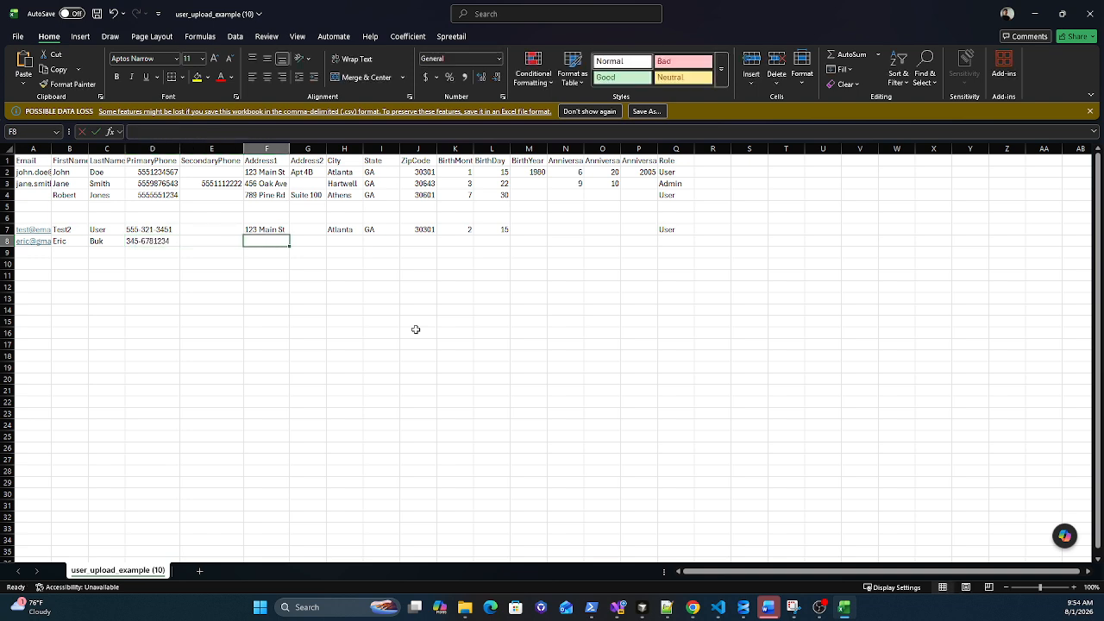
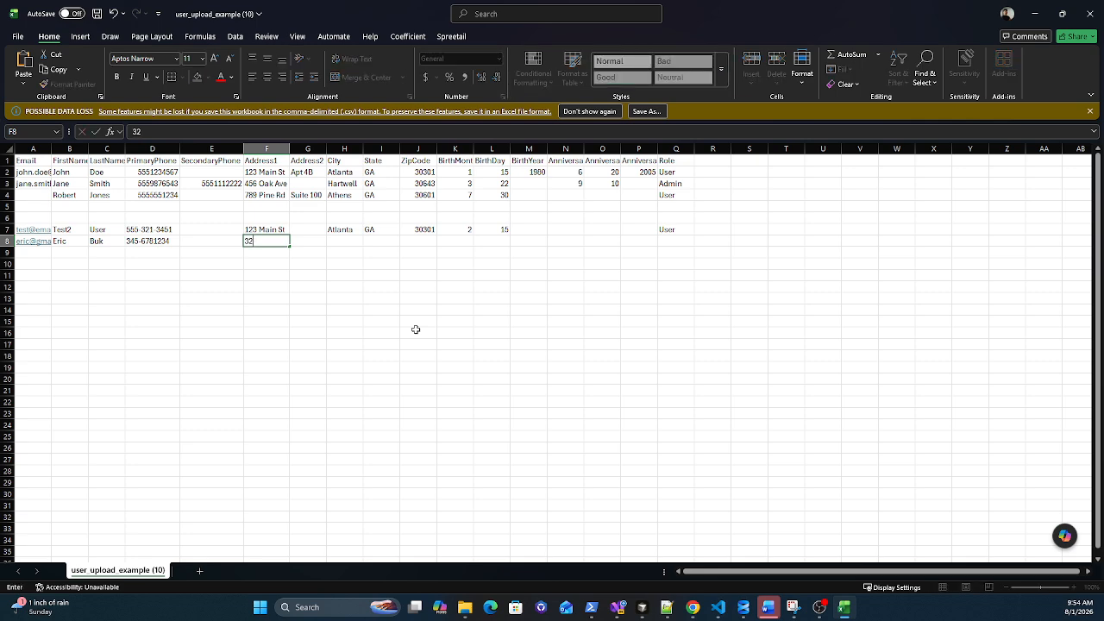
key(Tab)
key(Tab)
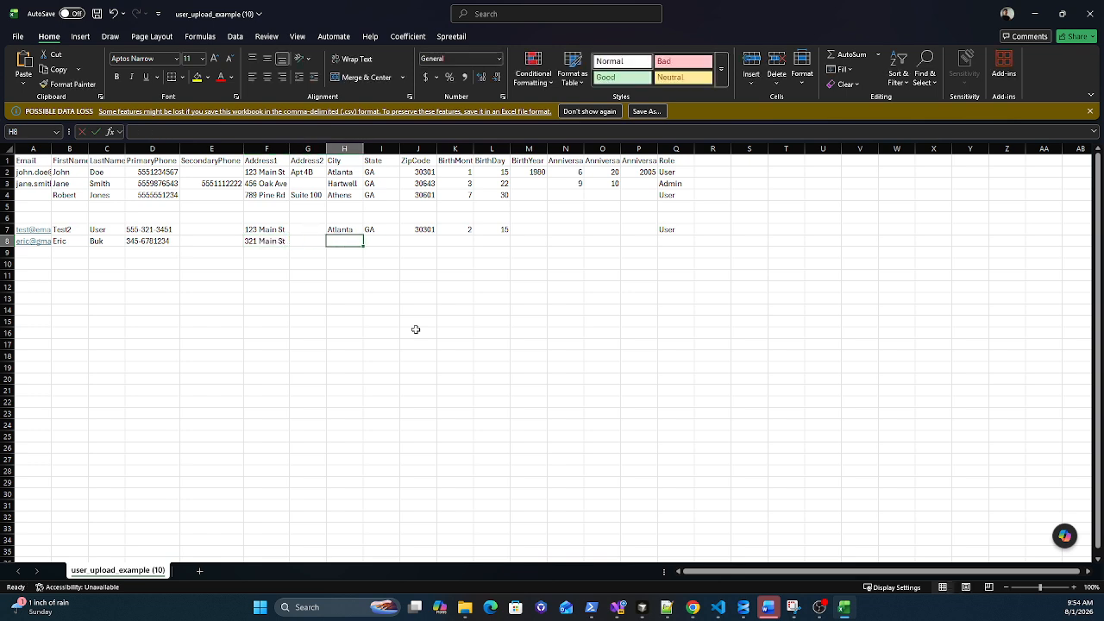
Step: Enter Buford, GA and 30350 as the member's city, state and ZIP code
text(Bufor)
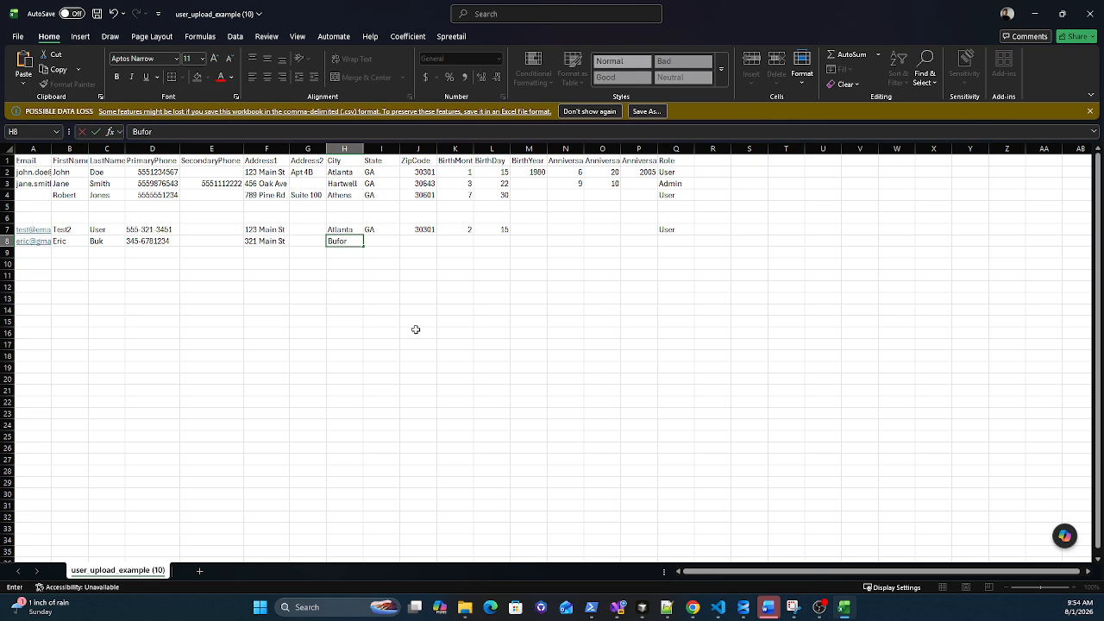
text(d)
key(Tab)
text(GA)
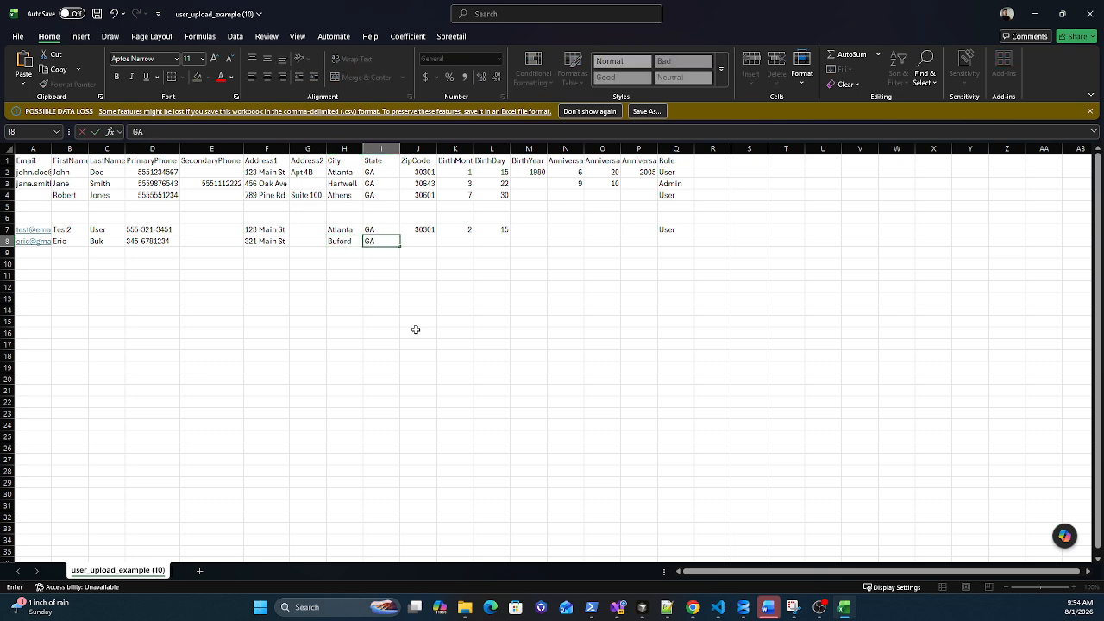
key(Tab)
text(30)
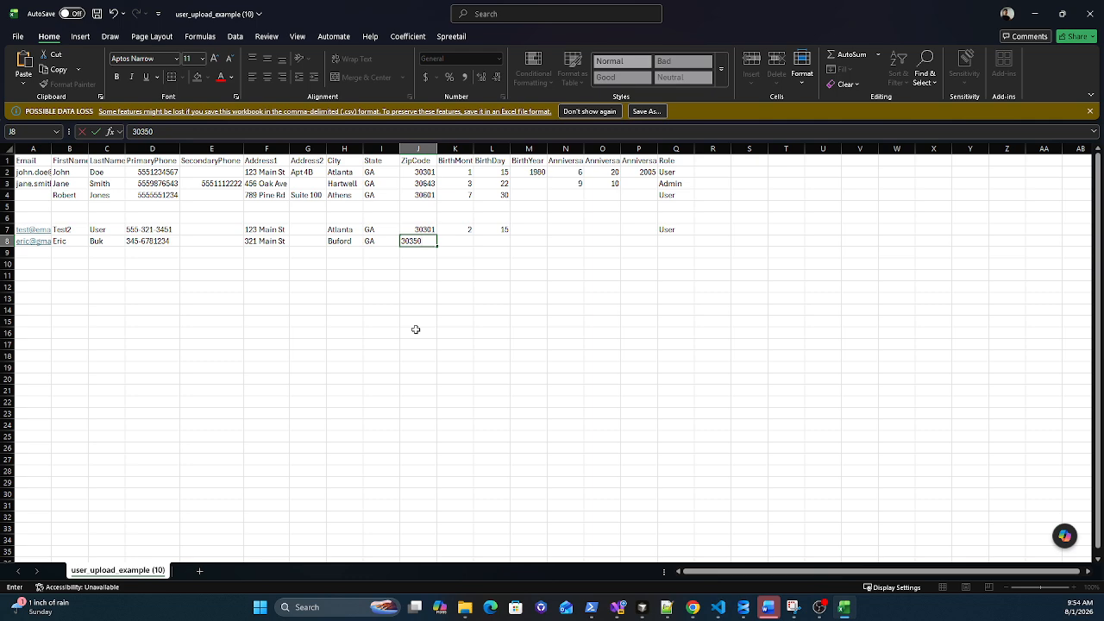
key(Tab)
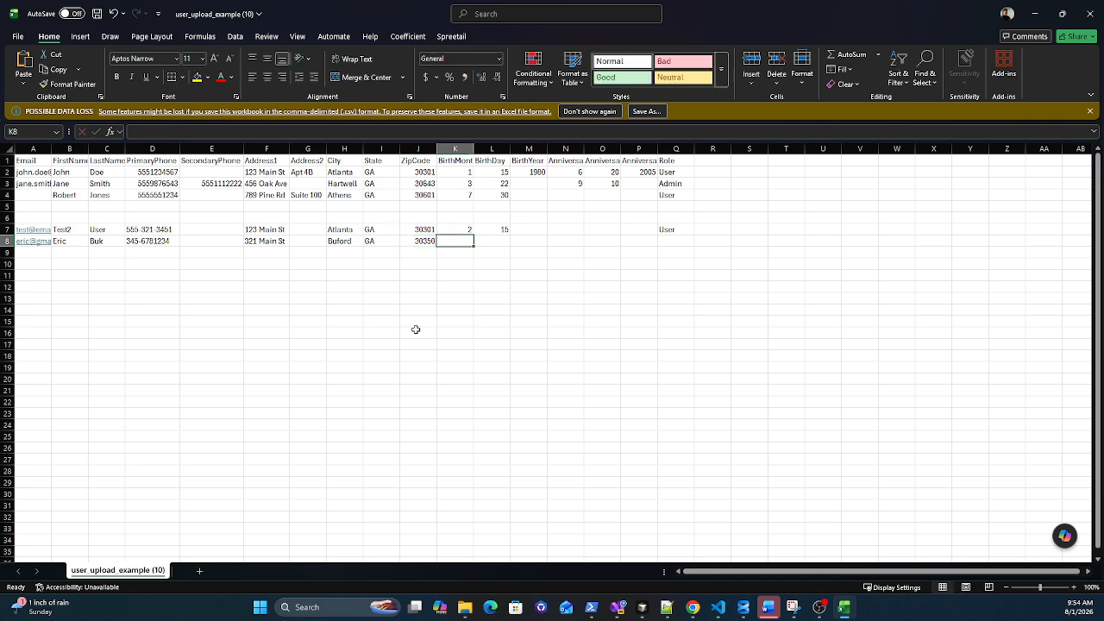
Step: Enter birth date 4/2 with no year and anniversary 5/10/2006, then begin typing role Admin
text(4)
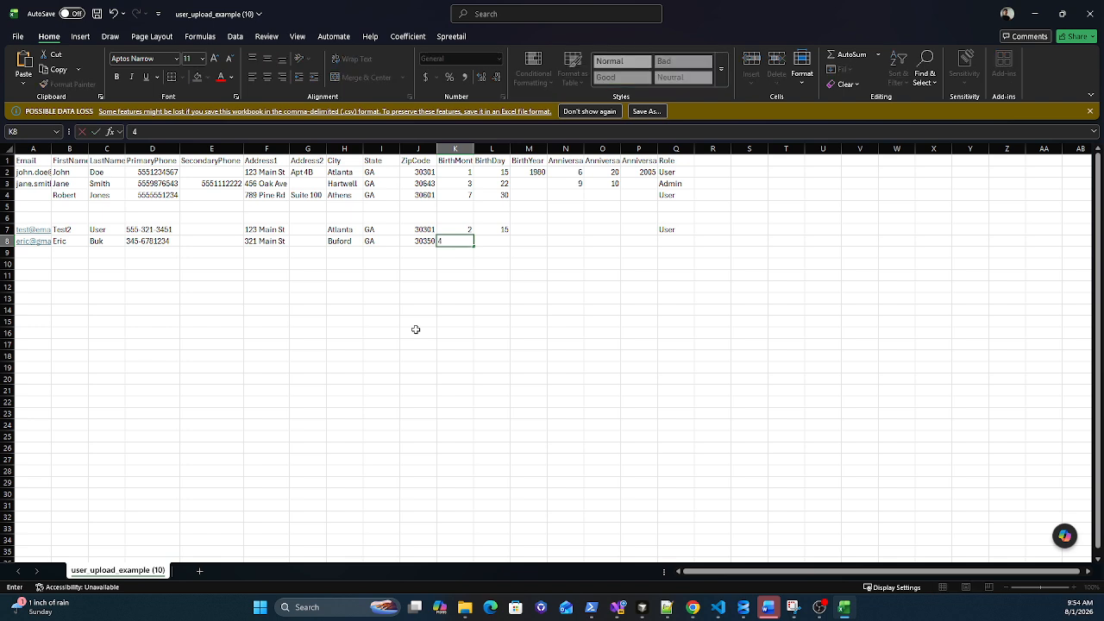
key(Tab)
text(2)
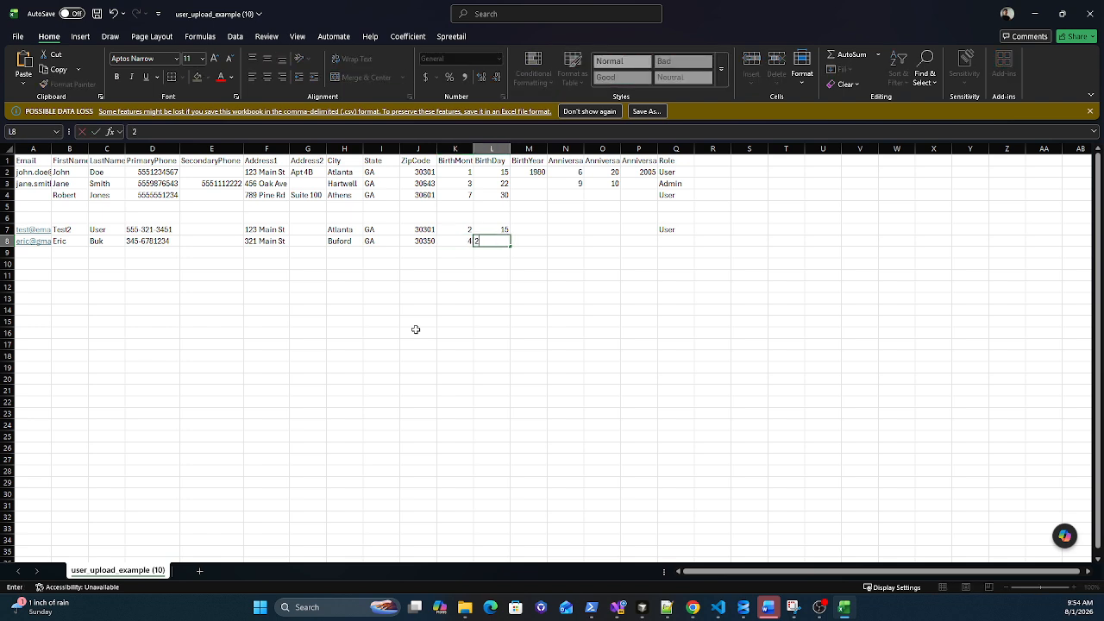
key(Tab)
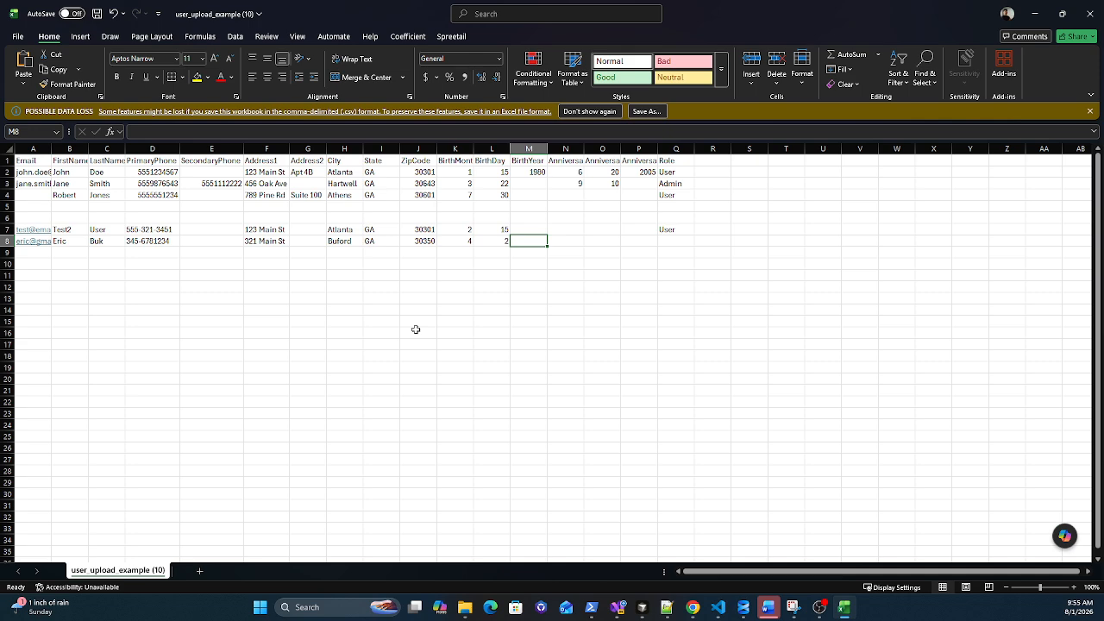
key(Tab)
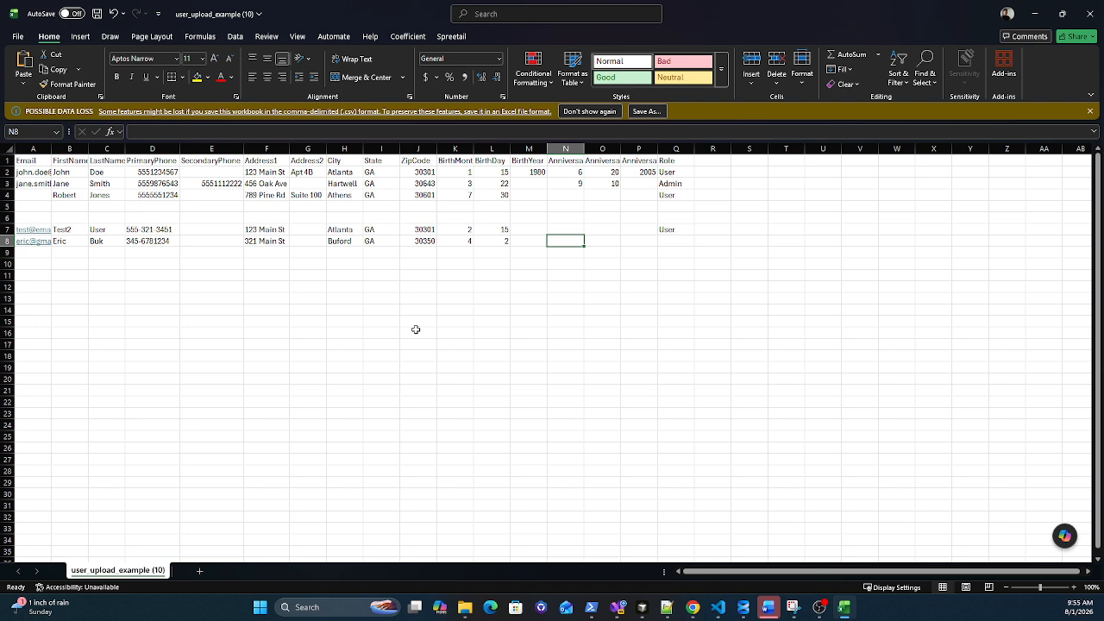
text(5)
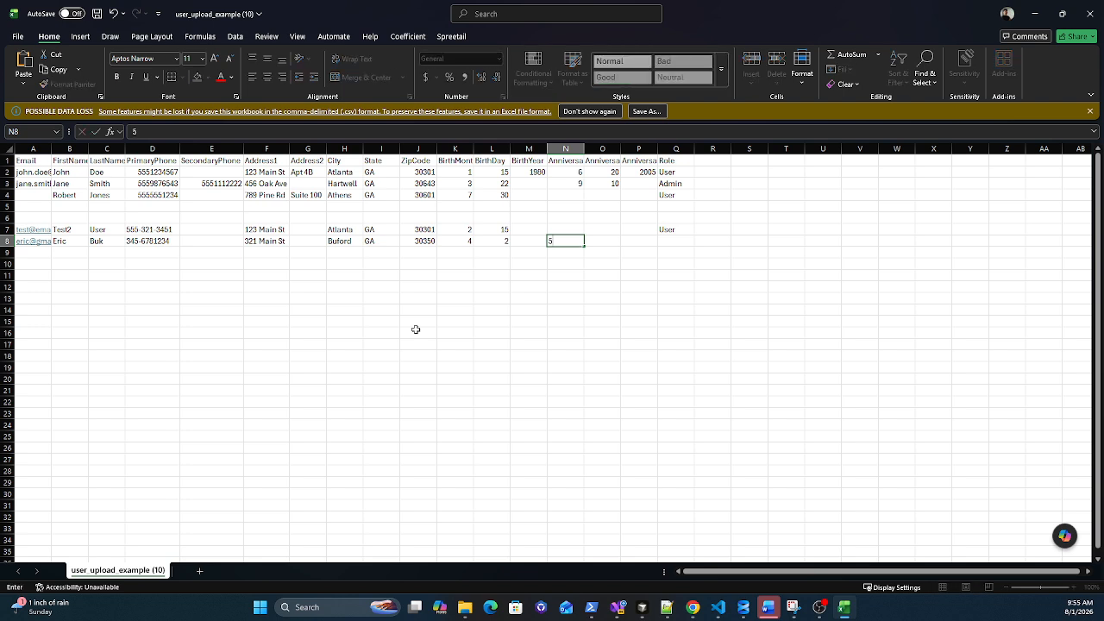
key(Tab)
text(10)
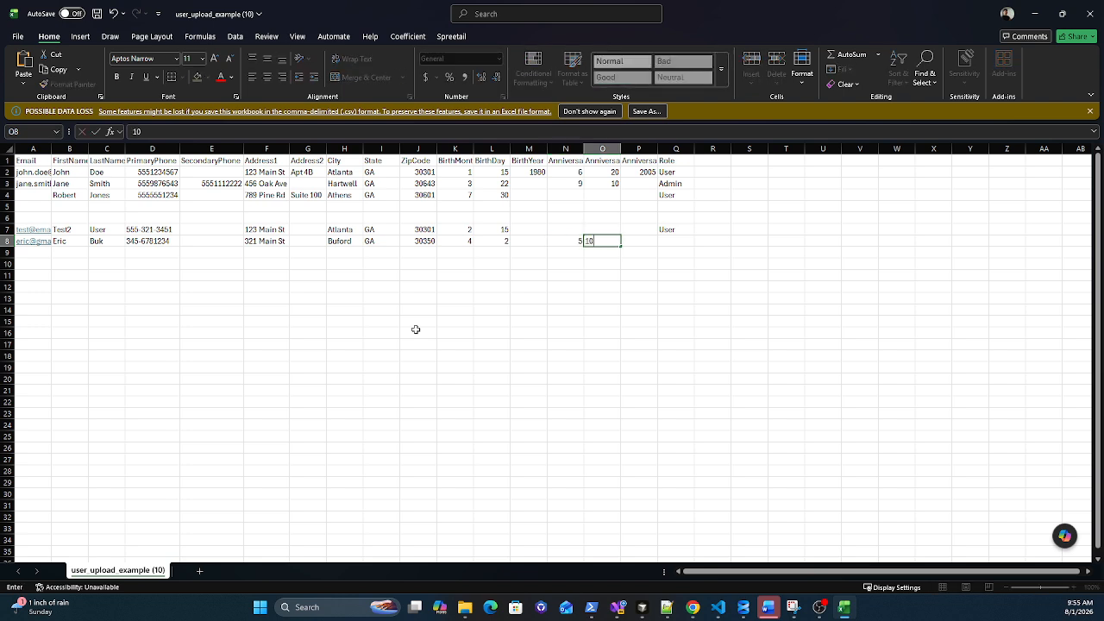
key(Tab)
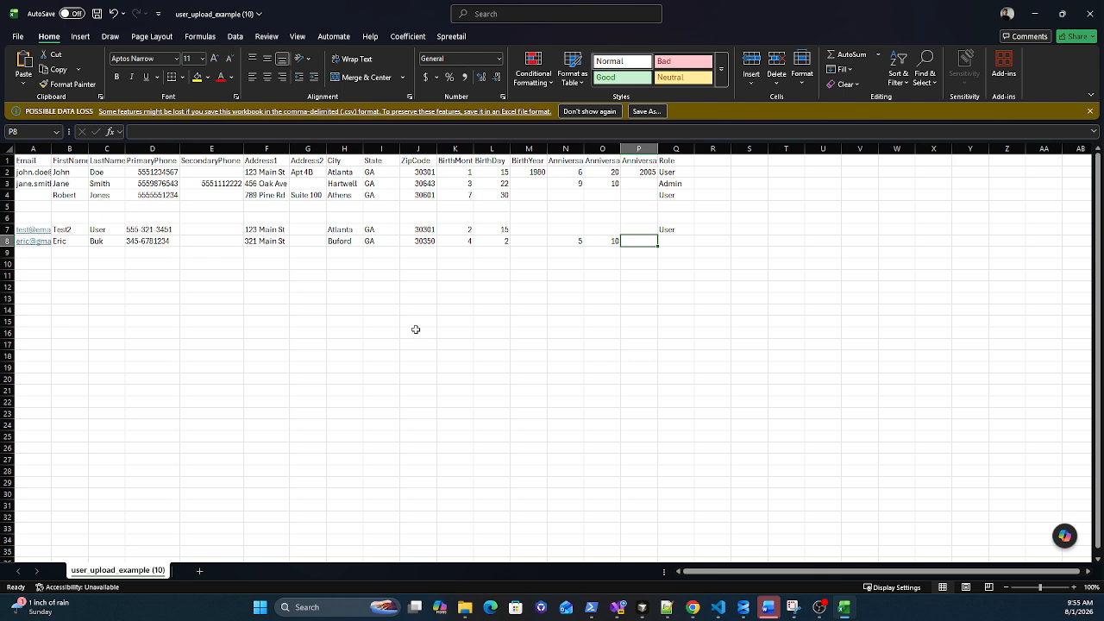
text(2)
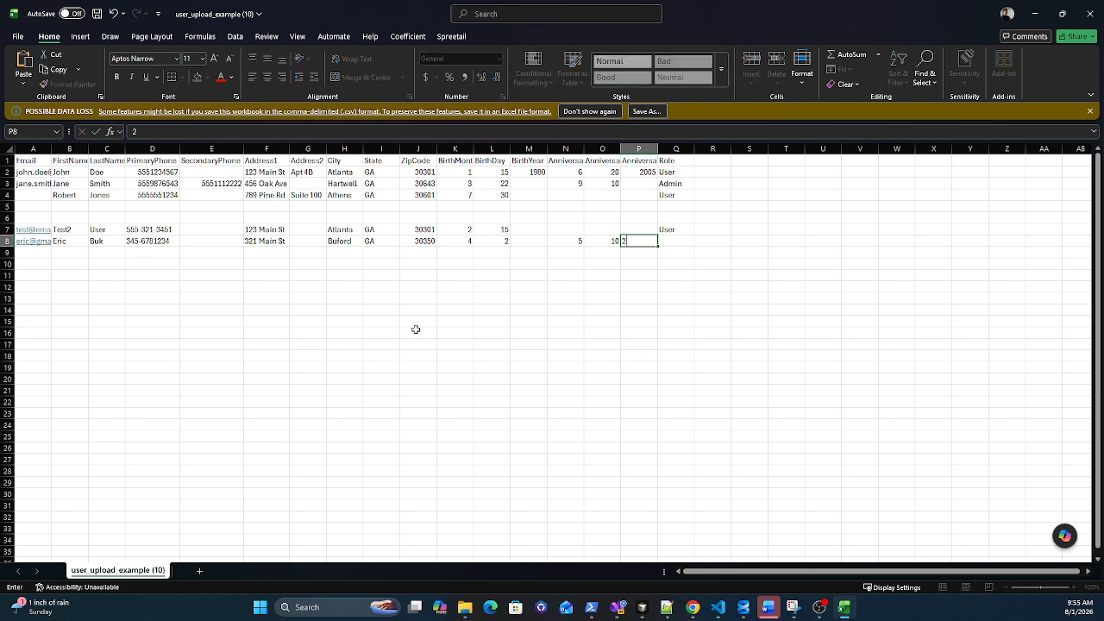
text(006)
key(Tab)
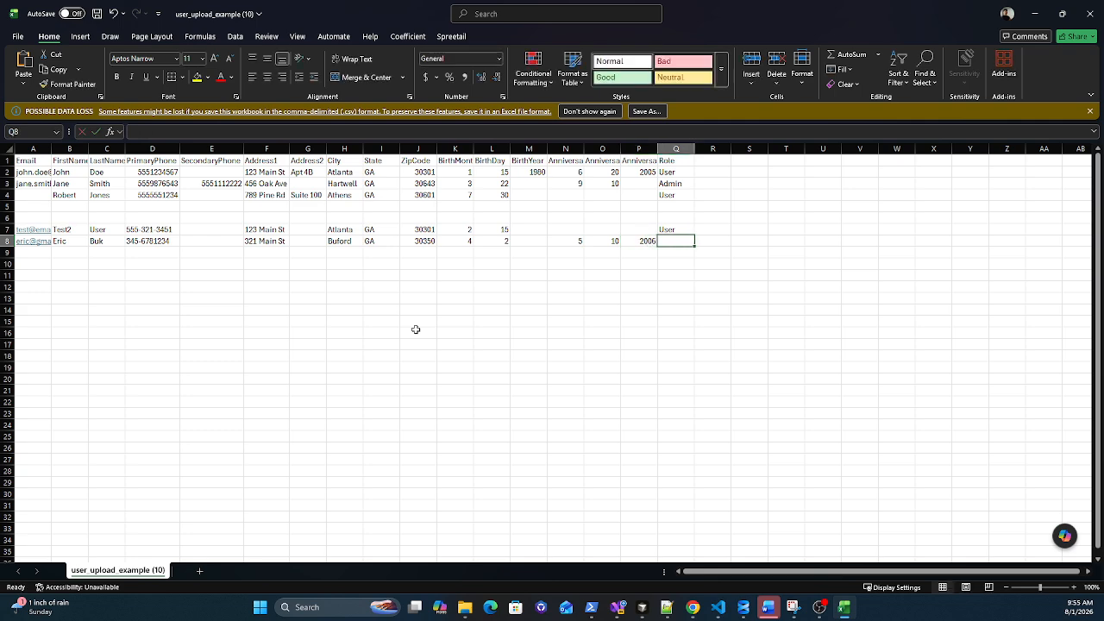
text(Admin)
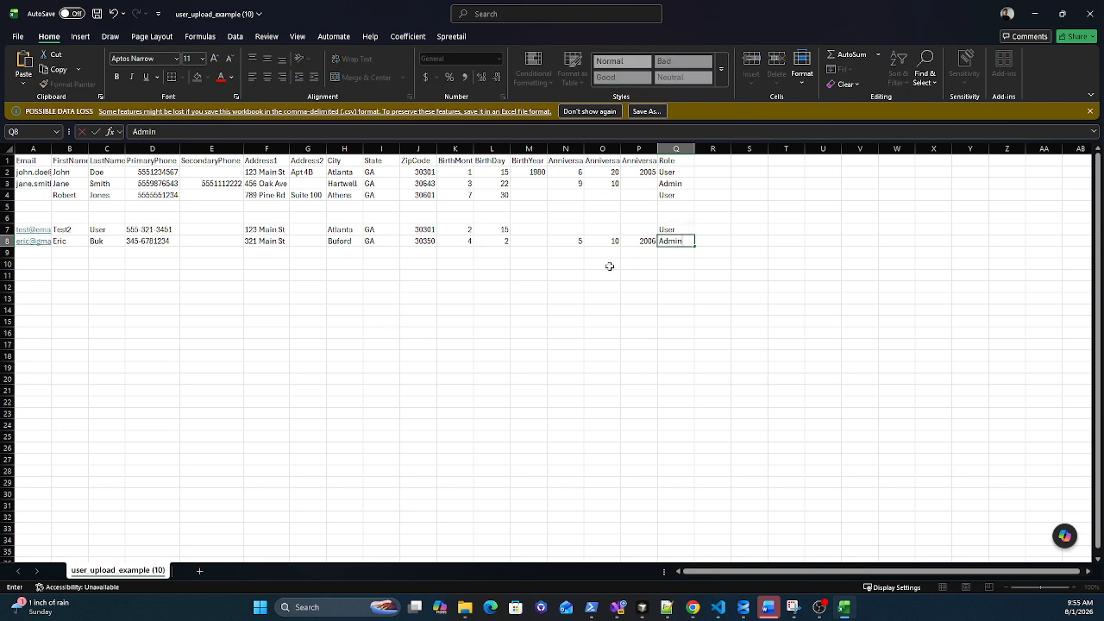
Step: Fill row 9 with another member's e-mail, first and last name, phone number and street address
click(31, 254)
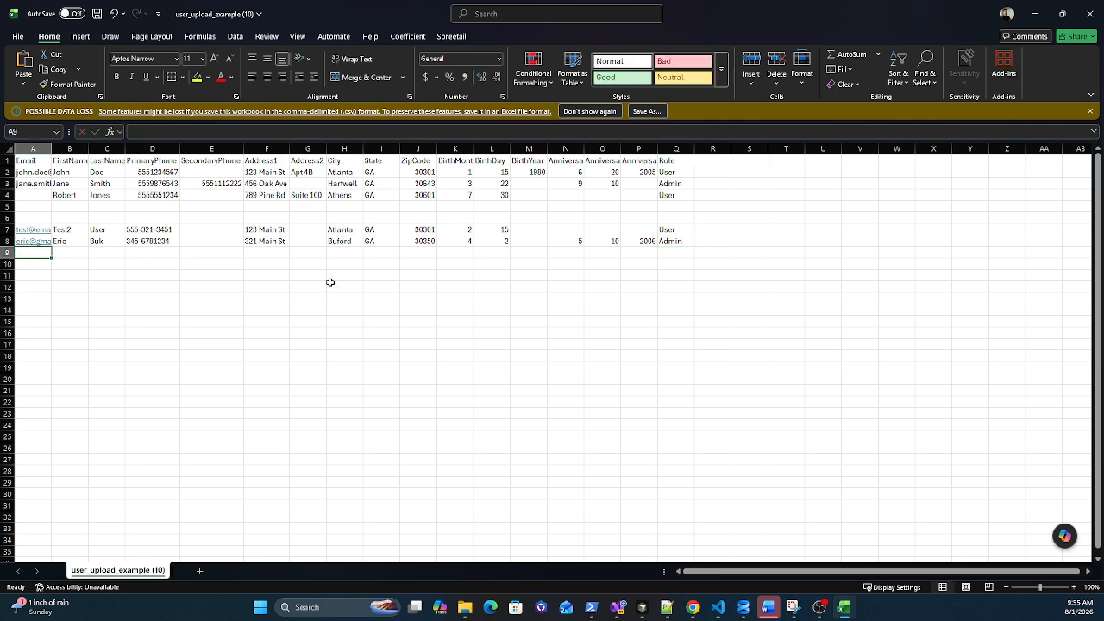
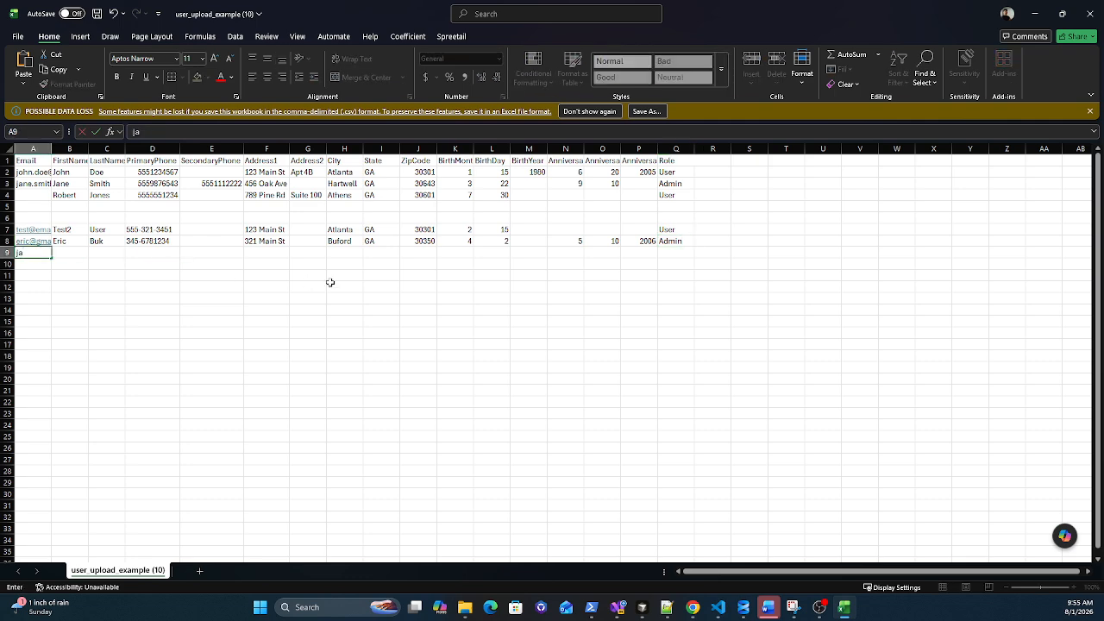
key(Tab)
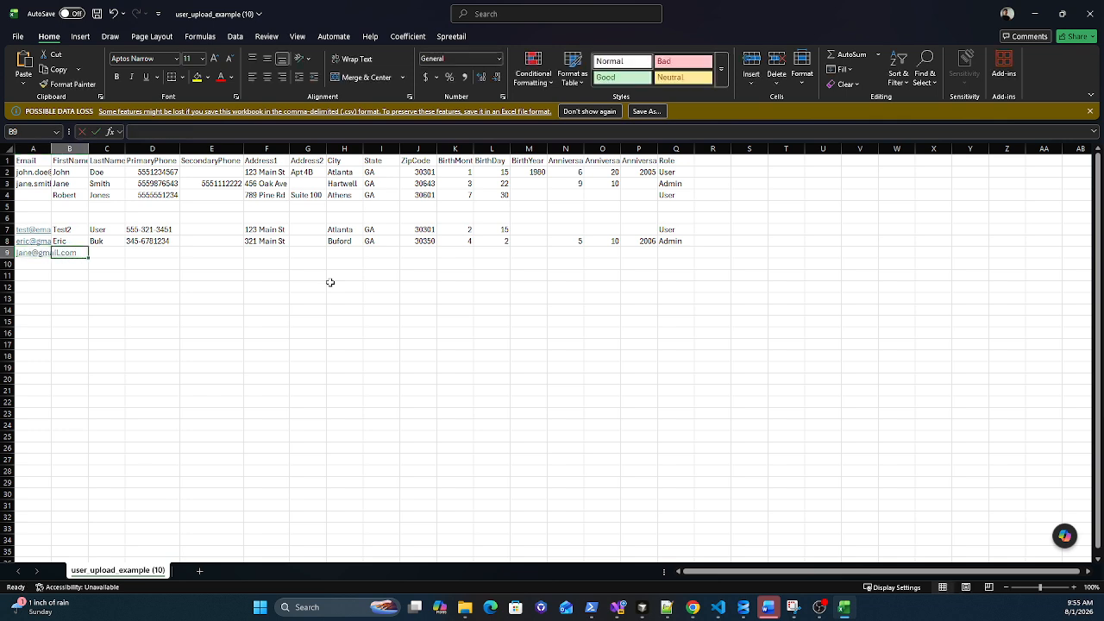
text(Jane)
key(Tab)
text(Smi)
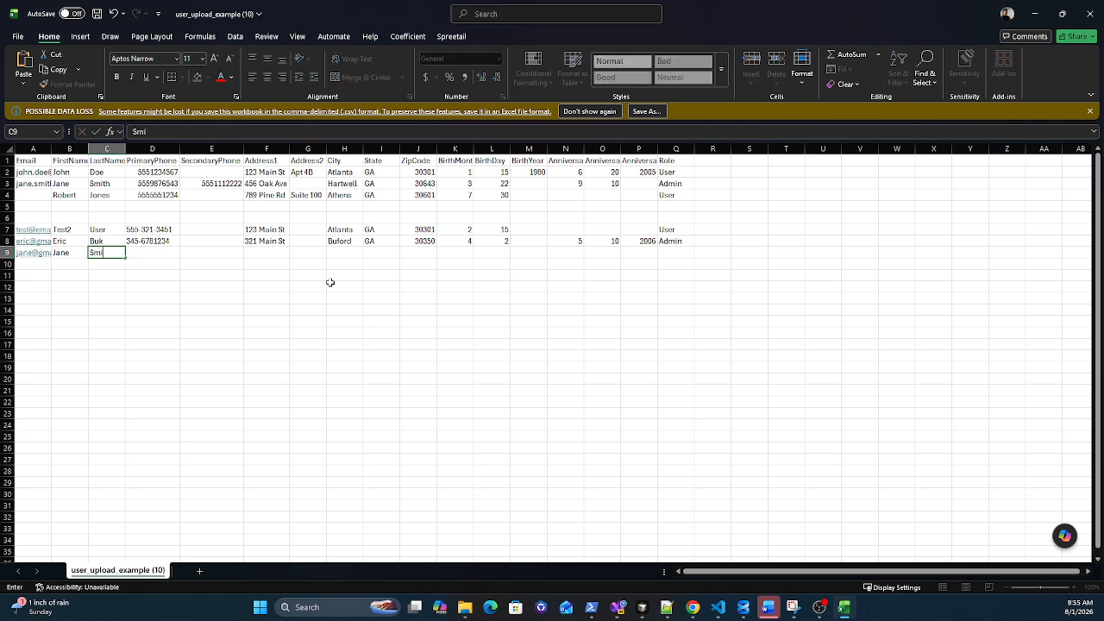
key(Tab)
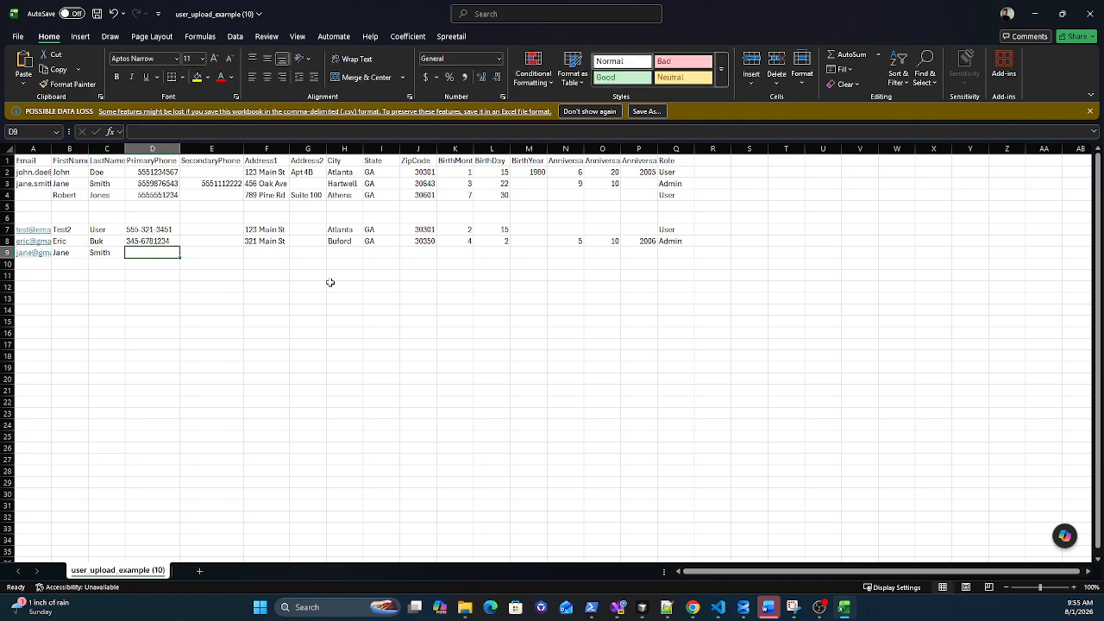
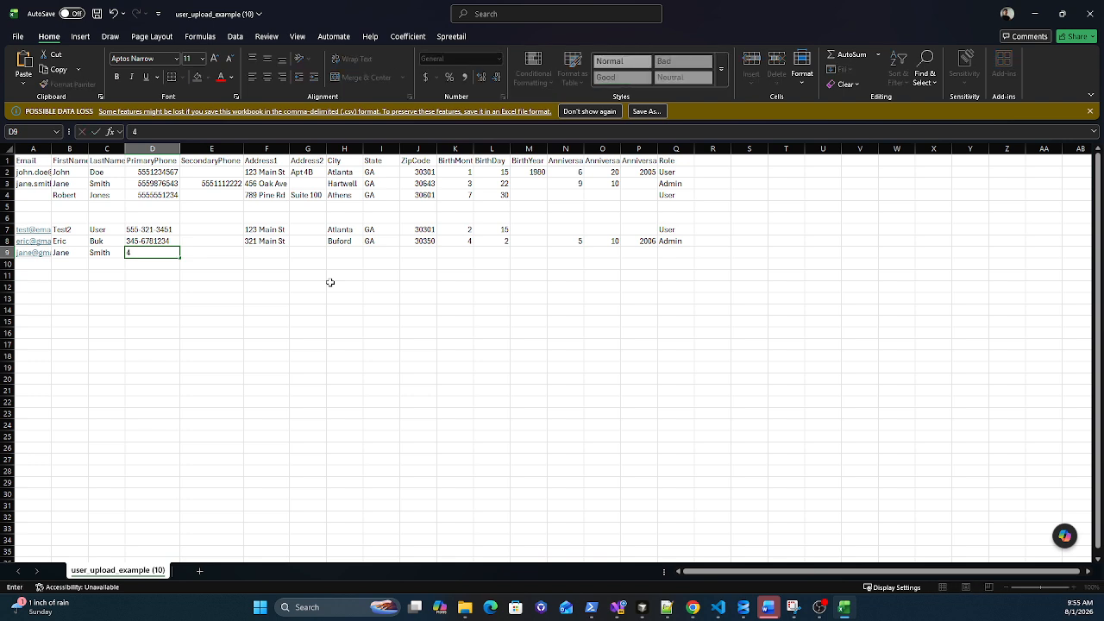
key(Tab)
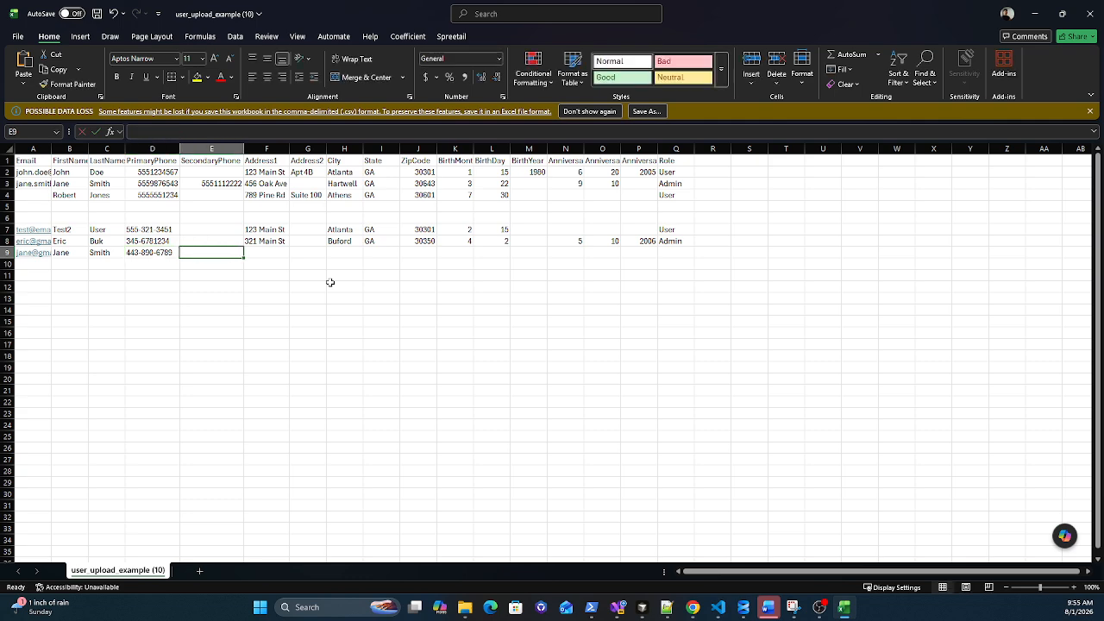
key(Tab)
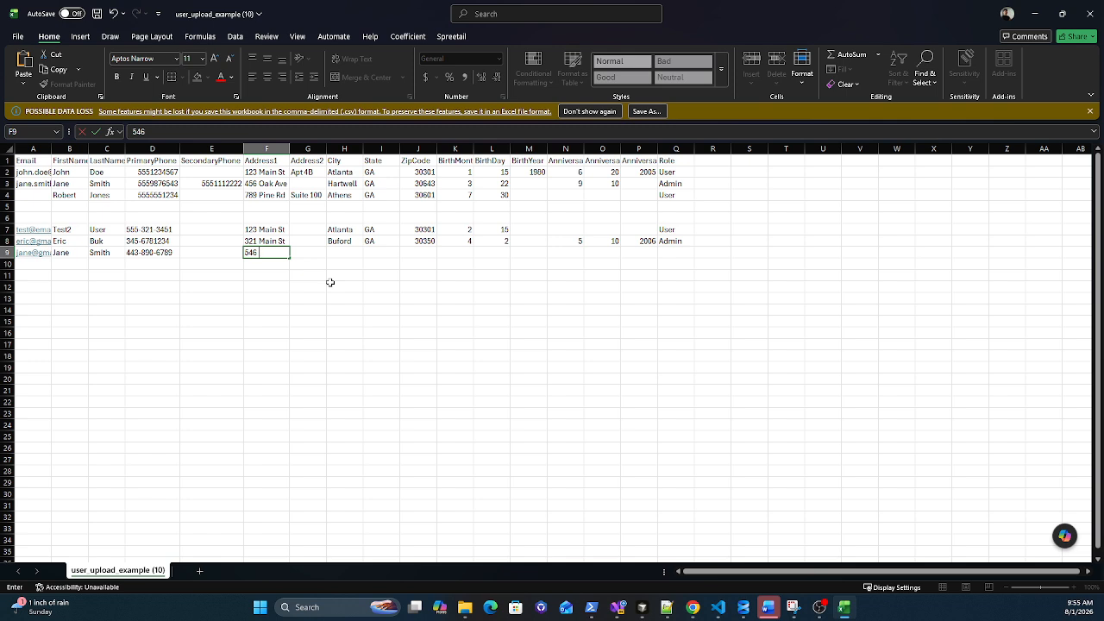
key(Tab)
key(Tab)
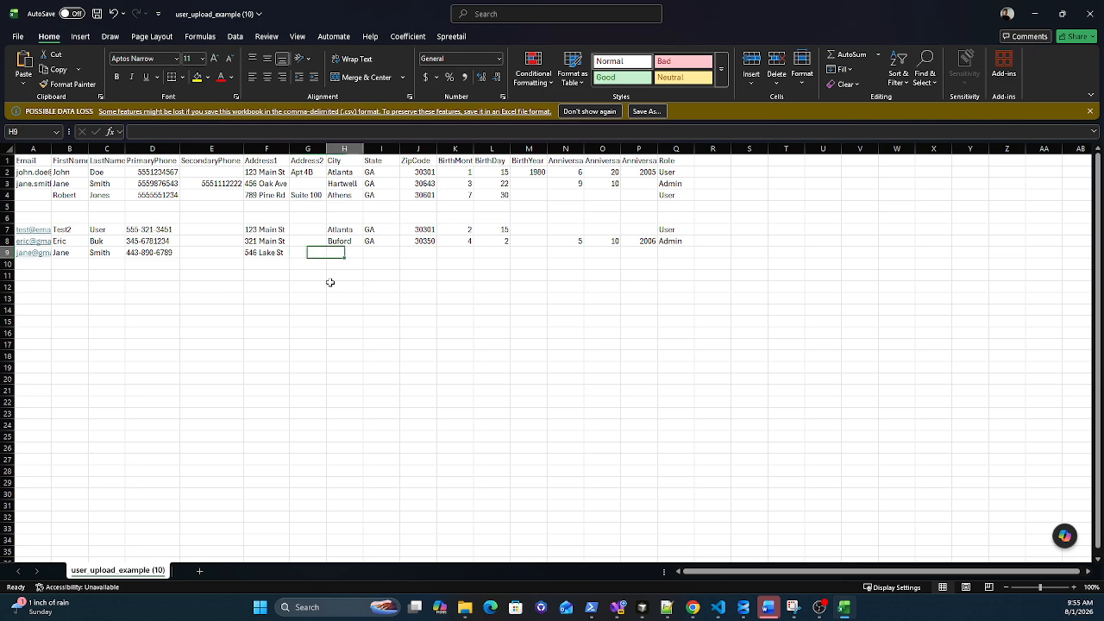
Step: Enter Buford, GA and 30350 as this member's city, state and ZIP code
text(Buford)
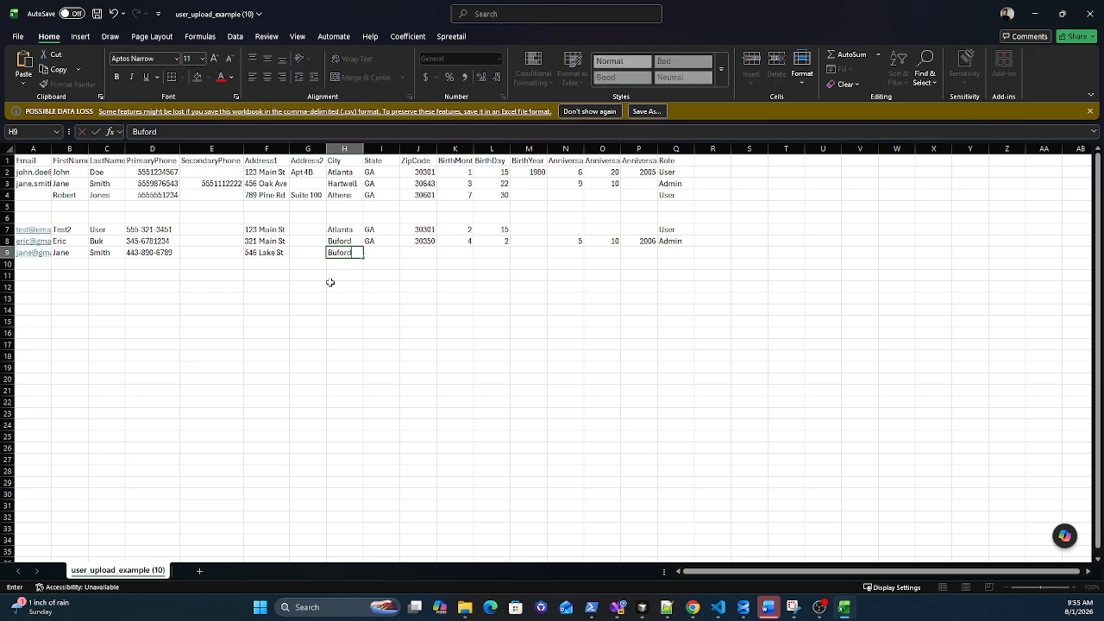
key(Tab)
text(GA)
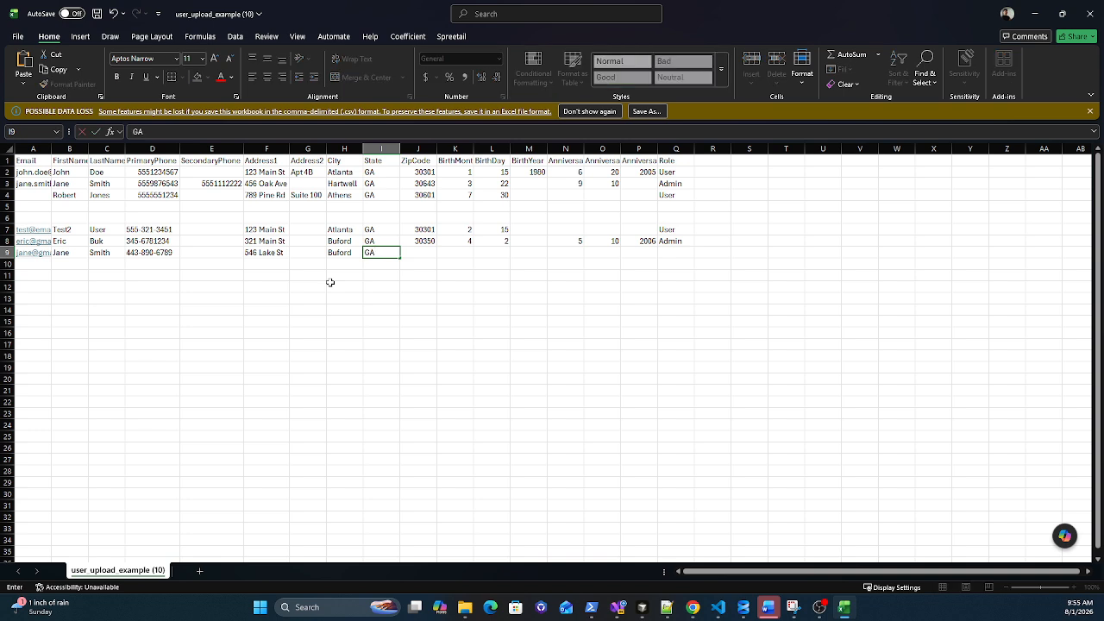
key(Tab)
text(30350)
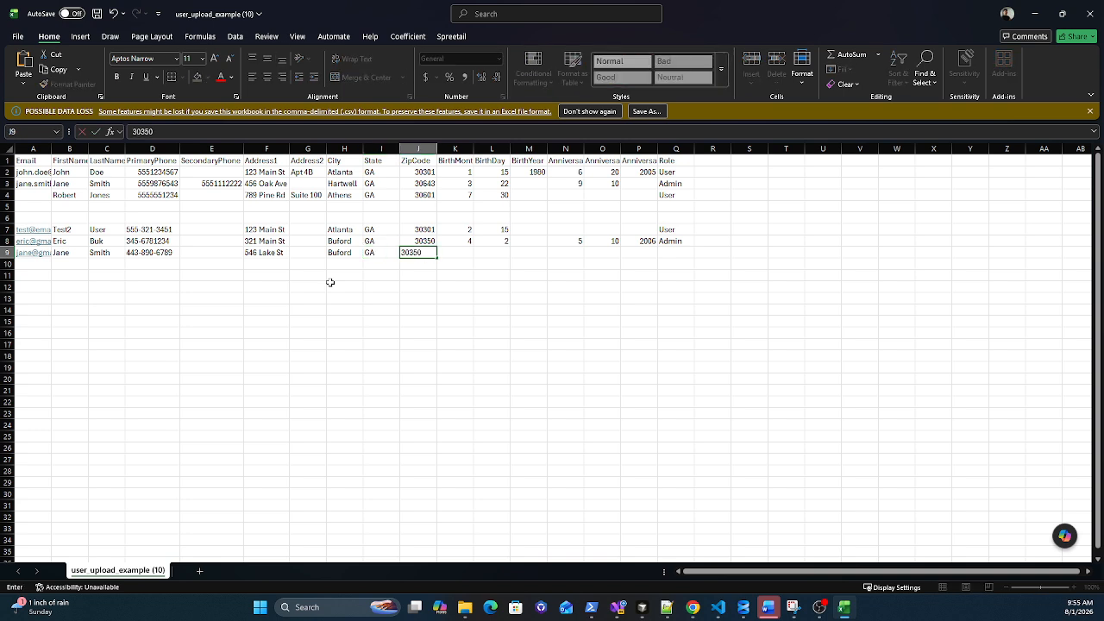
key(Tab)
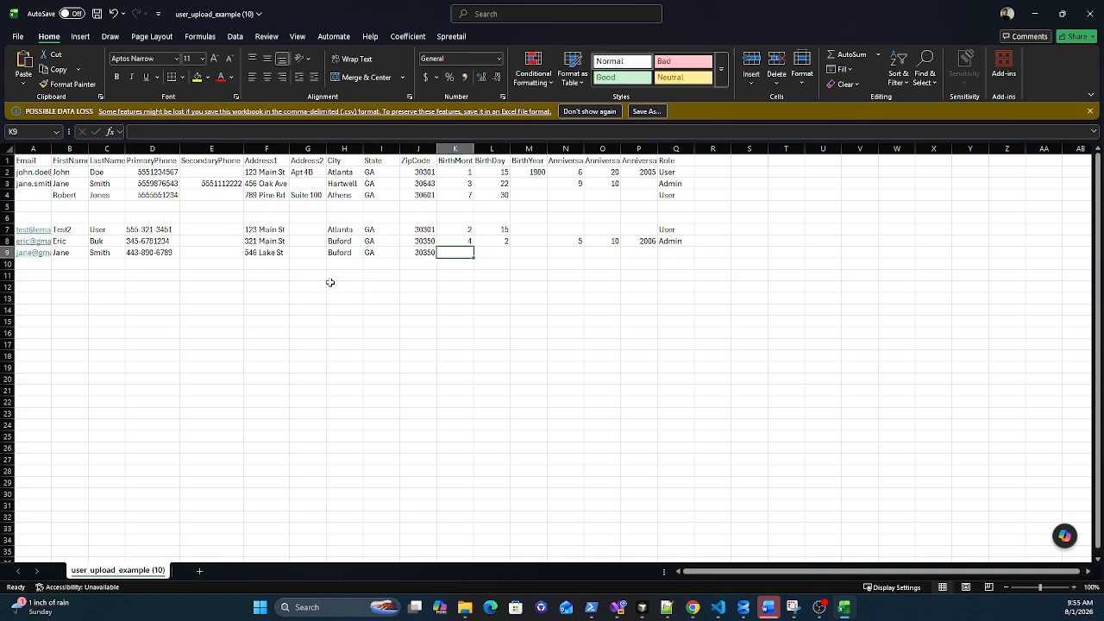
Step: Enter birth date 5/1, anniversary 6/2 and role User for the row 9 member
text(5)
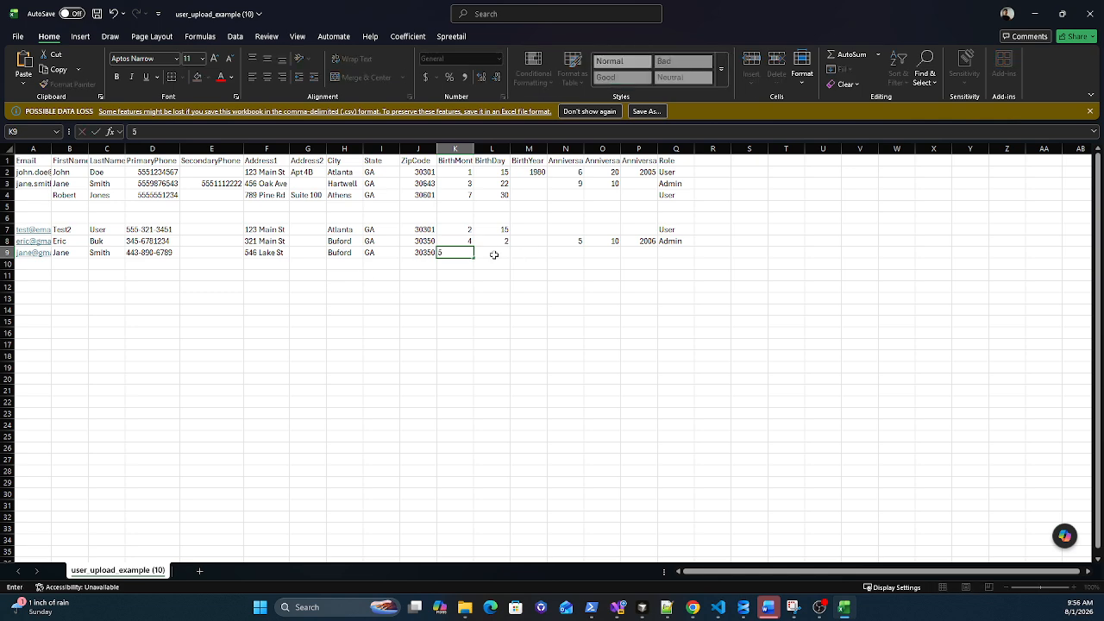
key(Tab)
text(1)
click(560, 255)
text(6)
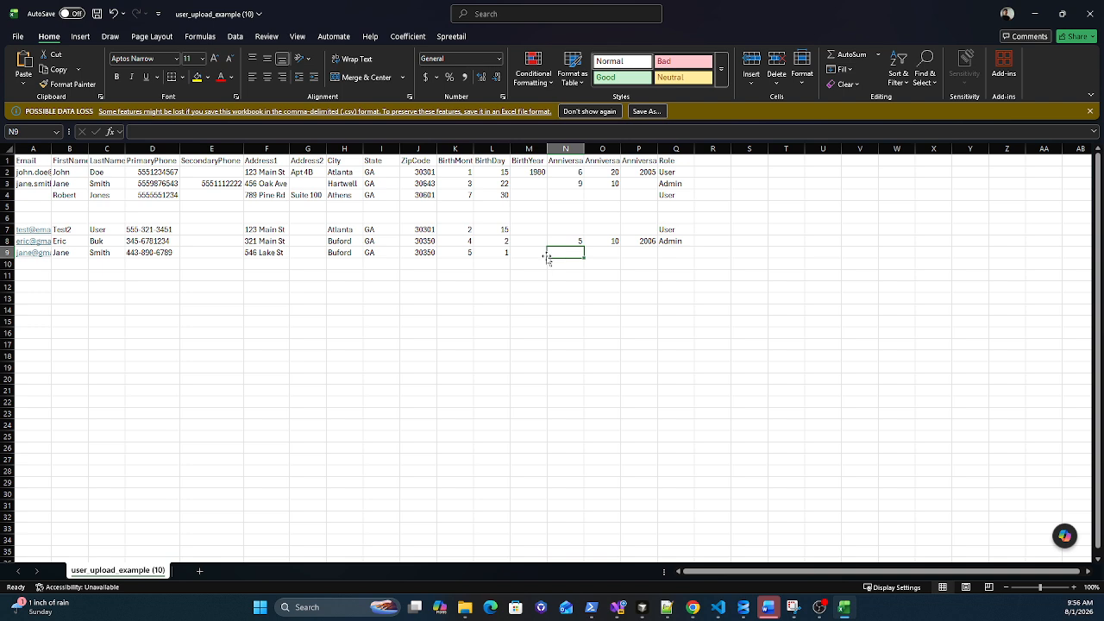
click(607, 255)
text(2)
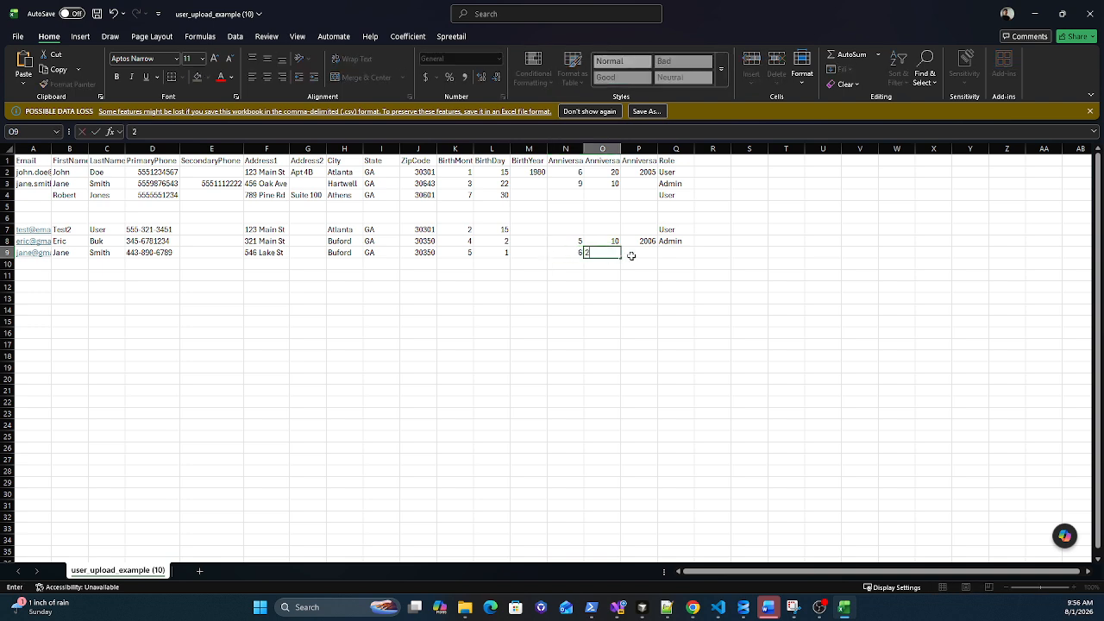
click(670, 253)
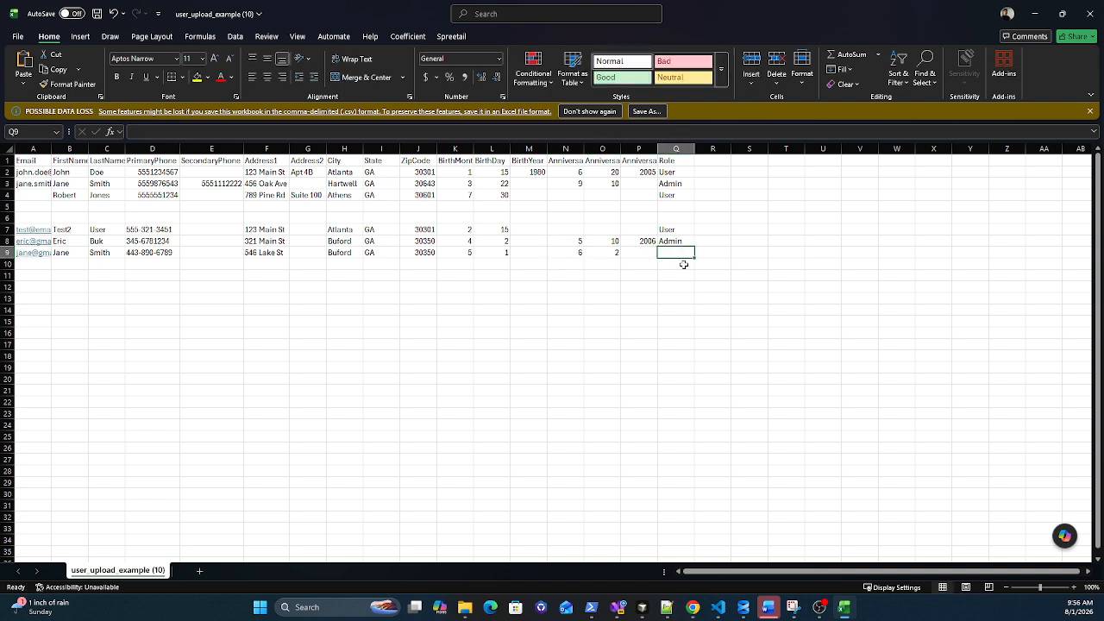
text(User)
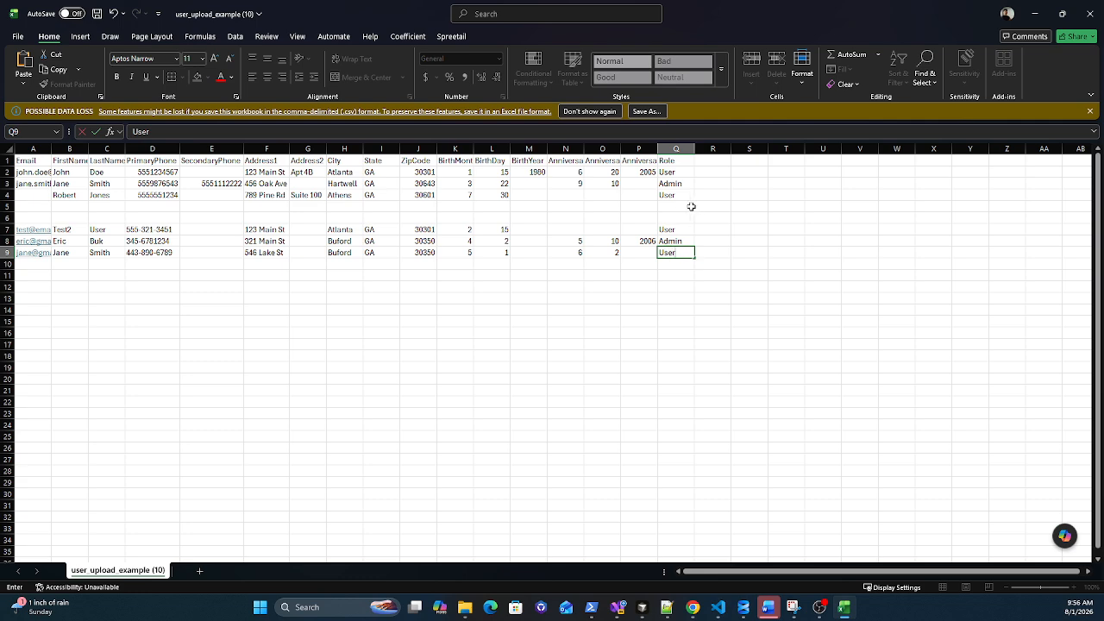
drag(690, 207, 9, 172)
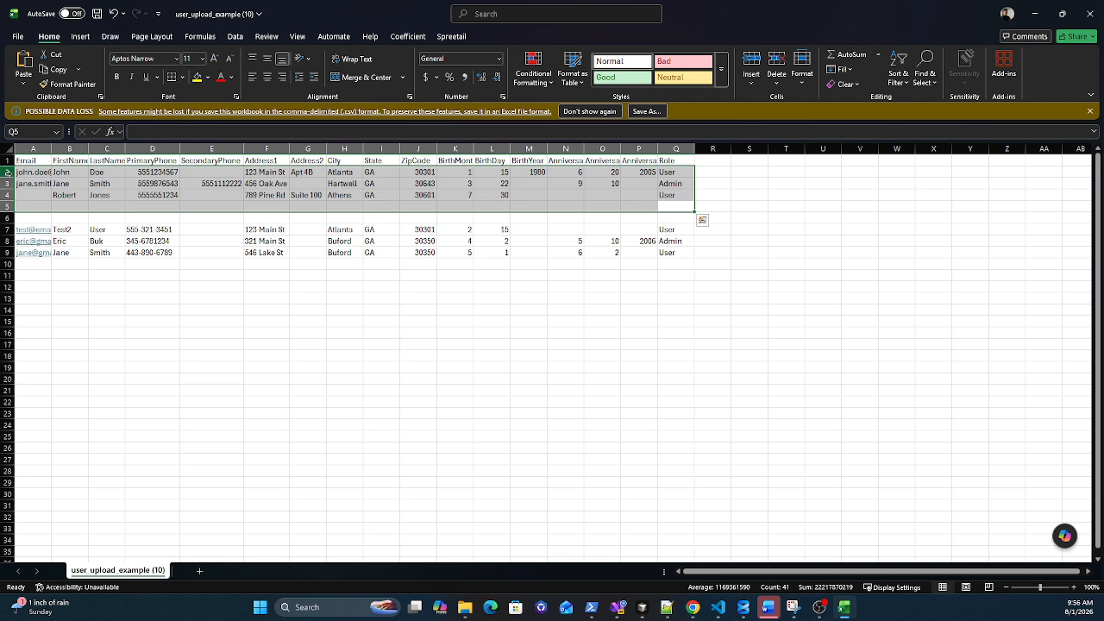
Step: Delete the original sample rows 2 through 5 from the sheet
right_click(7, 172)
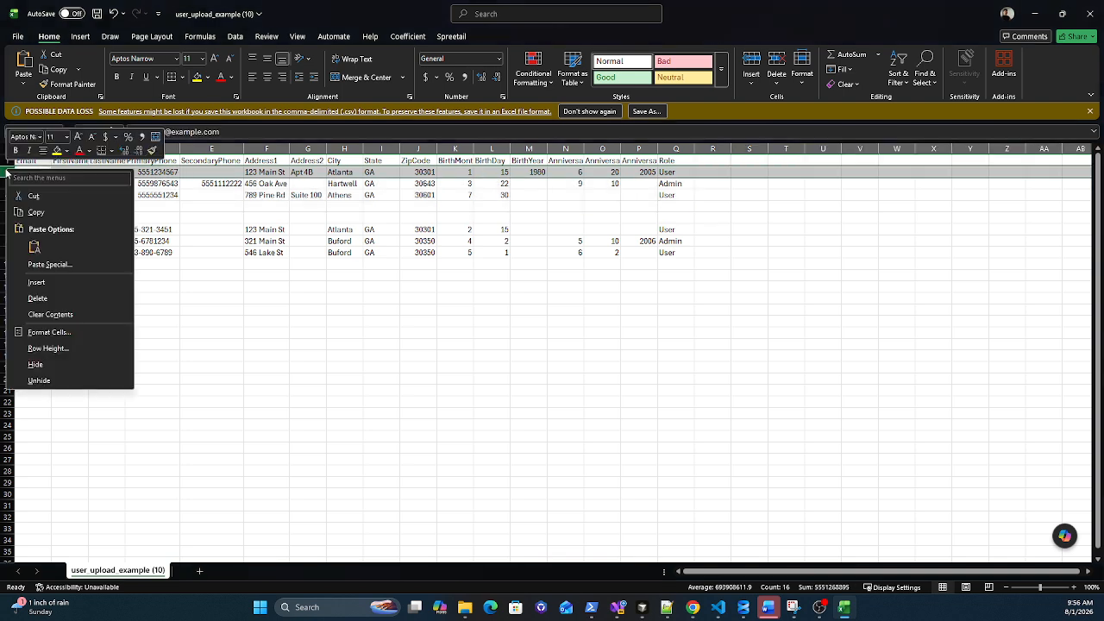
click(38, 298)
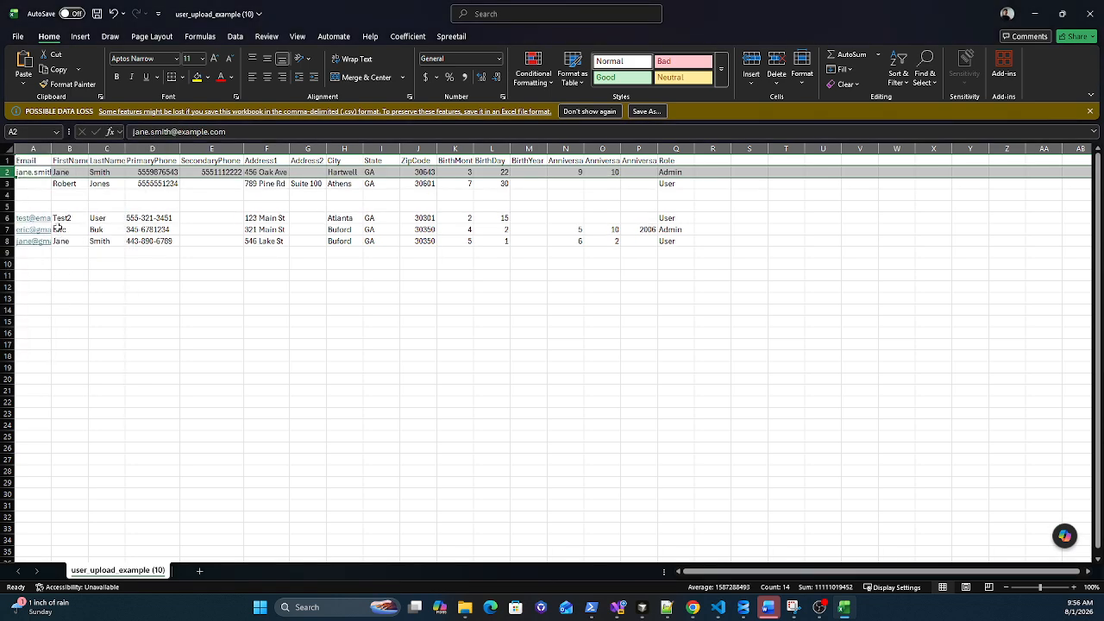
drag(7, 172, 7, 215)
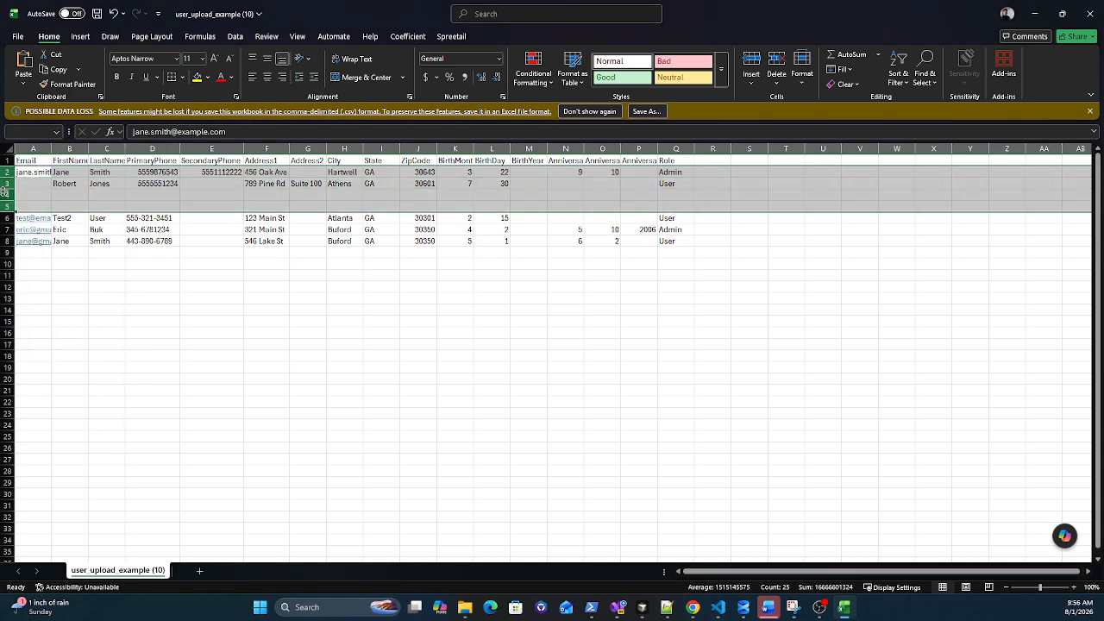
right_click(9, 186)
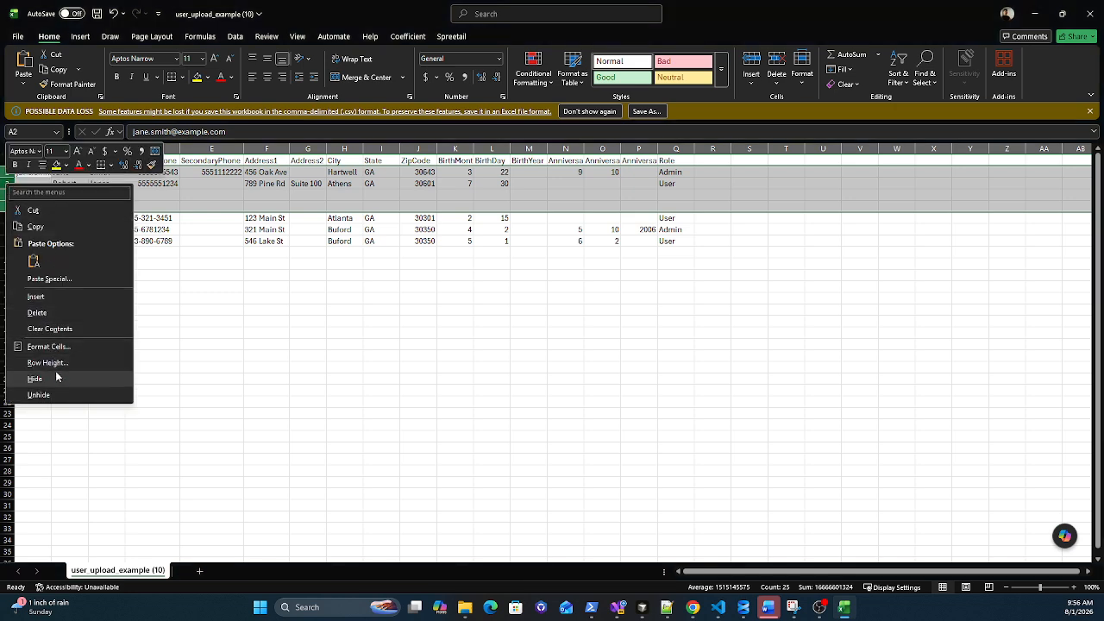
click(41, 313)
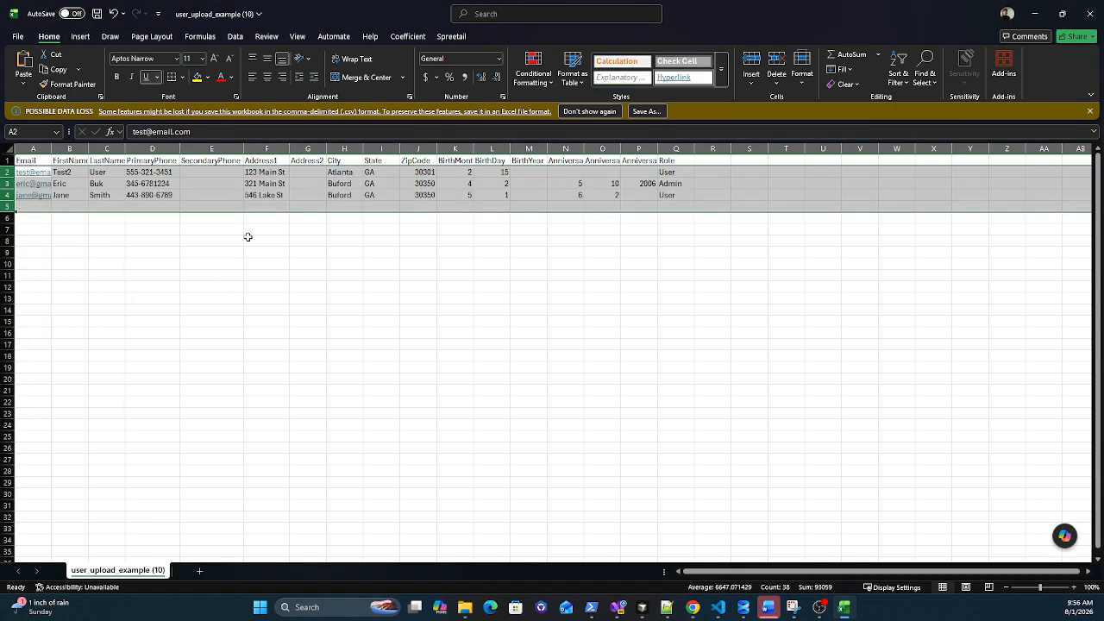
click(247, 237)
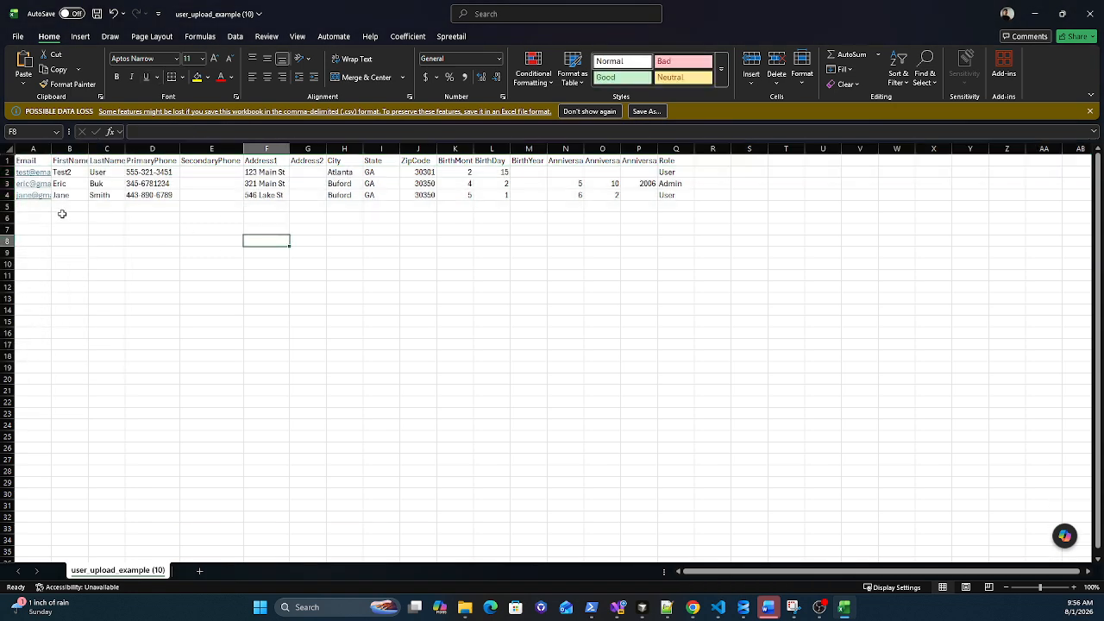
Step: Delete the leftover empty row 5
click(4, 206)
right_click(5, 206)
click(67, 329)
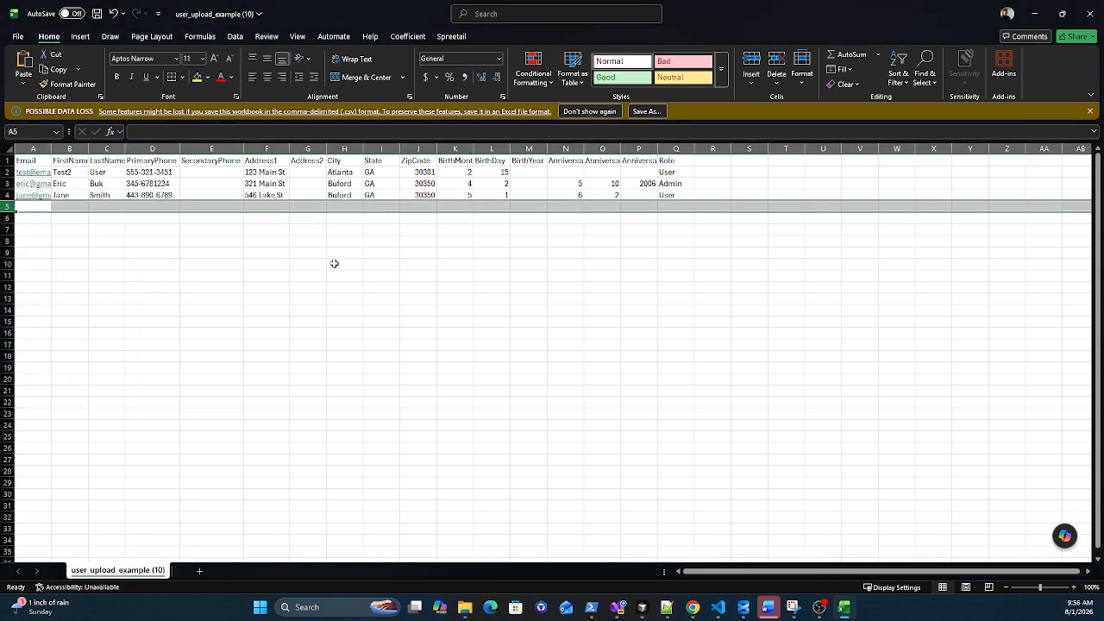
click(747, 176)
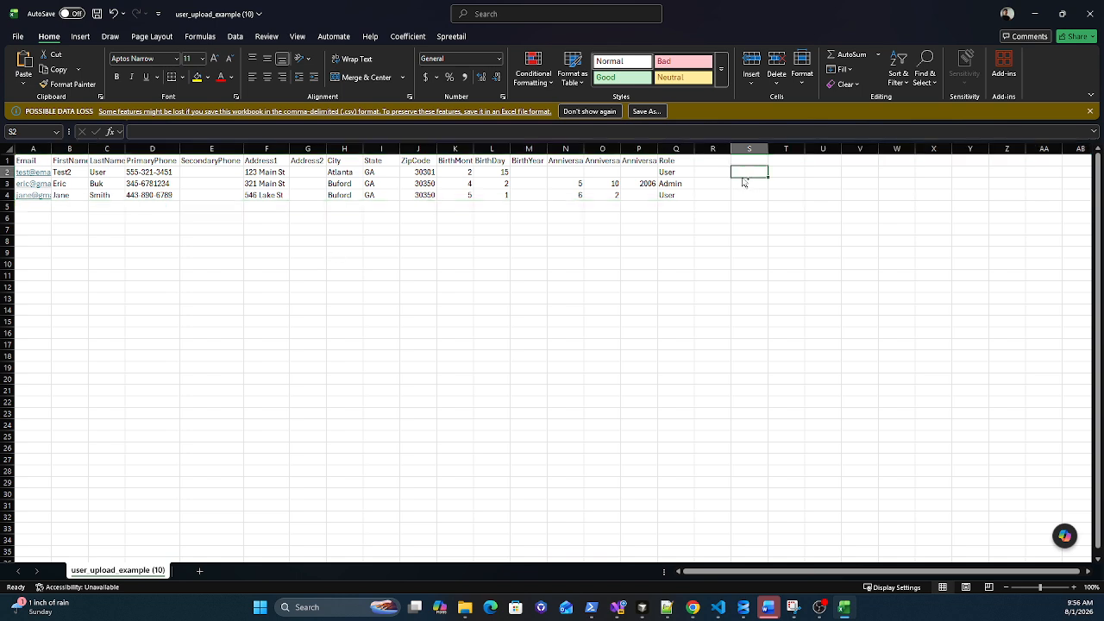
Step: Save the workbook, then close PewKit's Bulk Add Members dialog in the browser
key(ctrl+s)
key(ctrl+s)
mouse_move(692, 607)
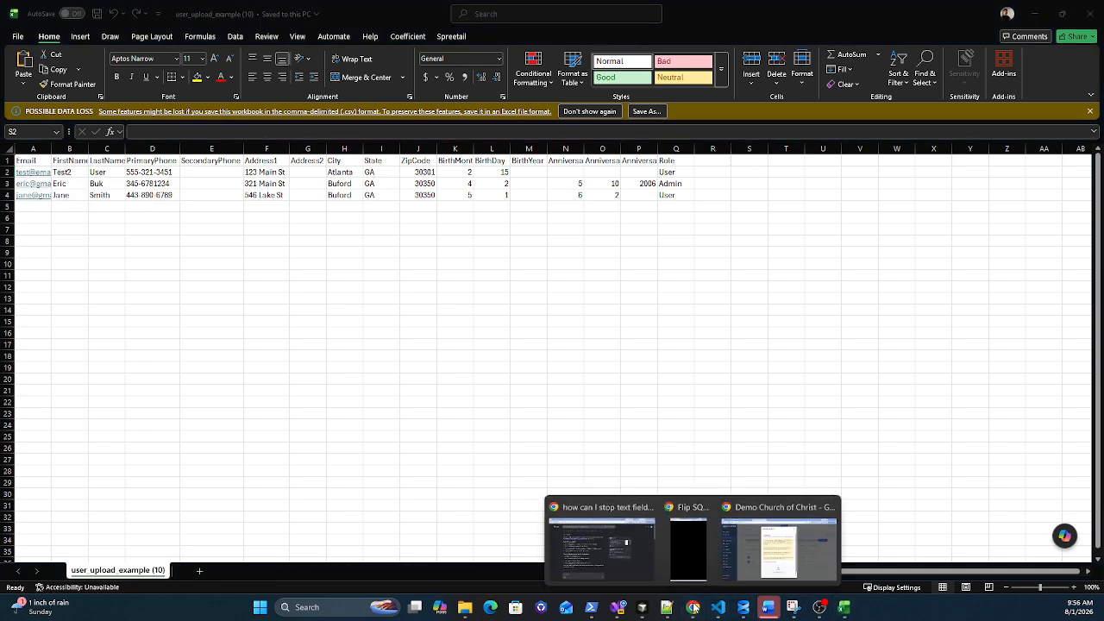
click(748, 557)
click(217, 483)
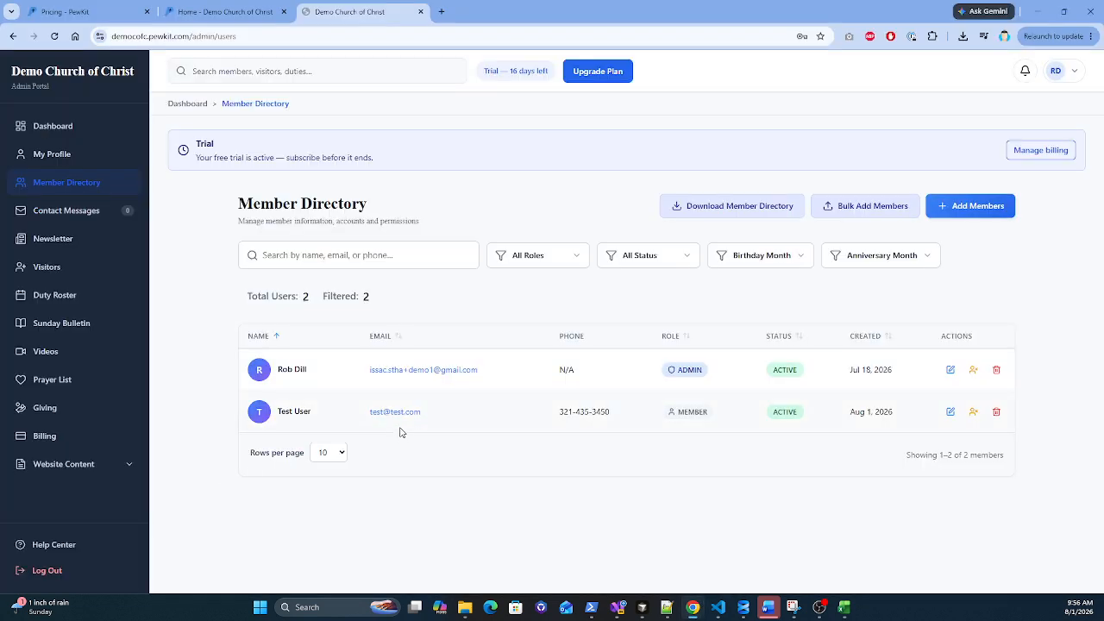
click(1035, 11)
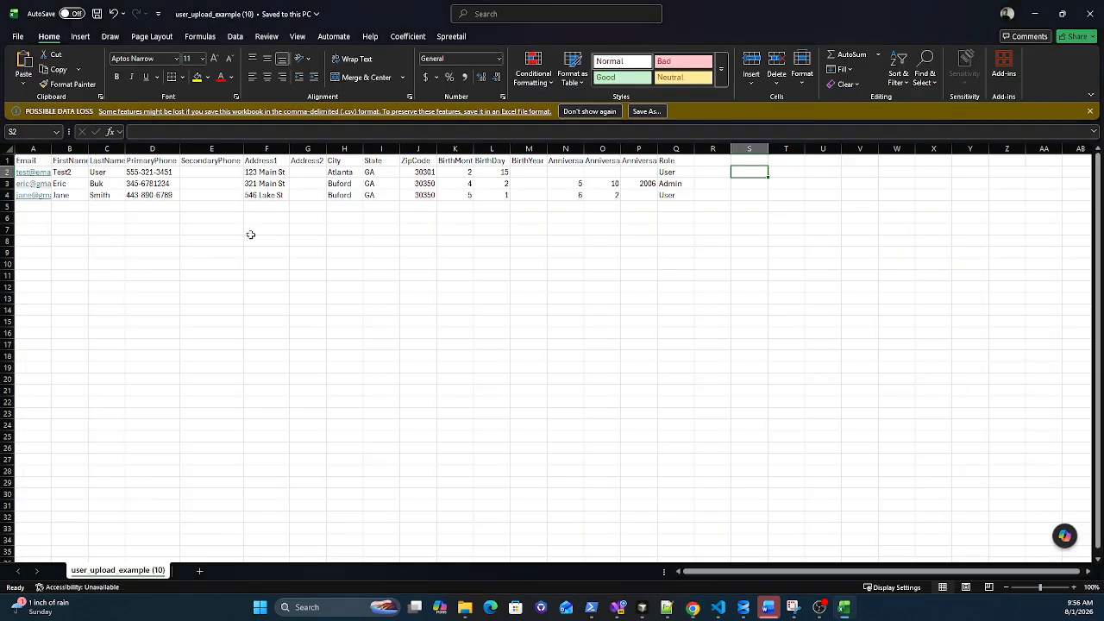
Step: Autofit column A to the e-mail addresses, save again and close Excel
double_click(53, 148)
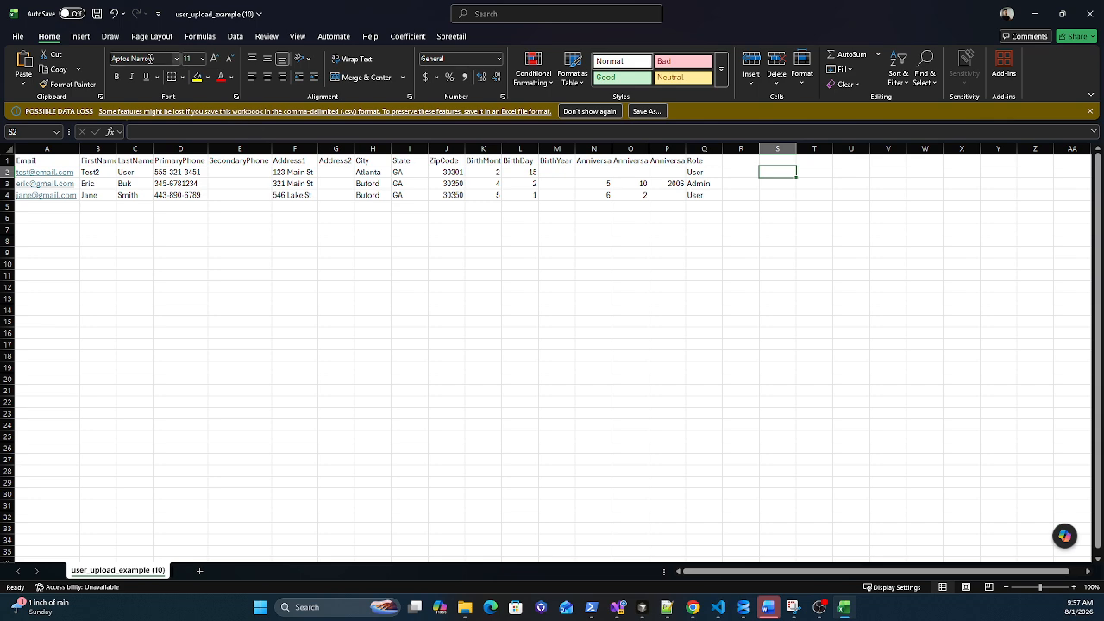
click(97, 14)
click(98, 20)
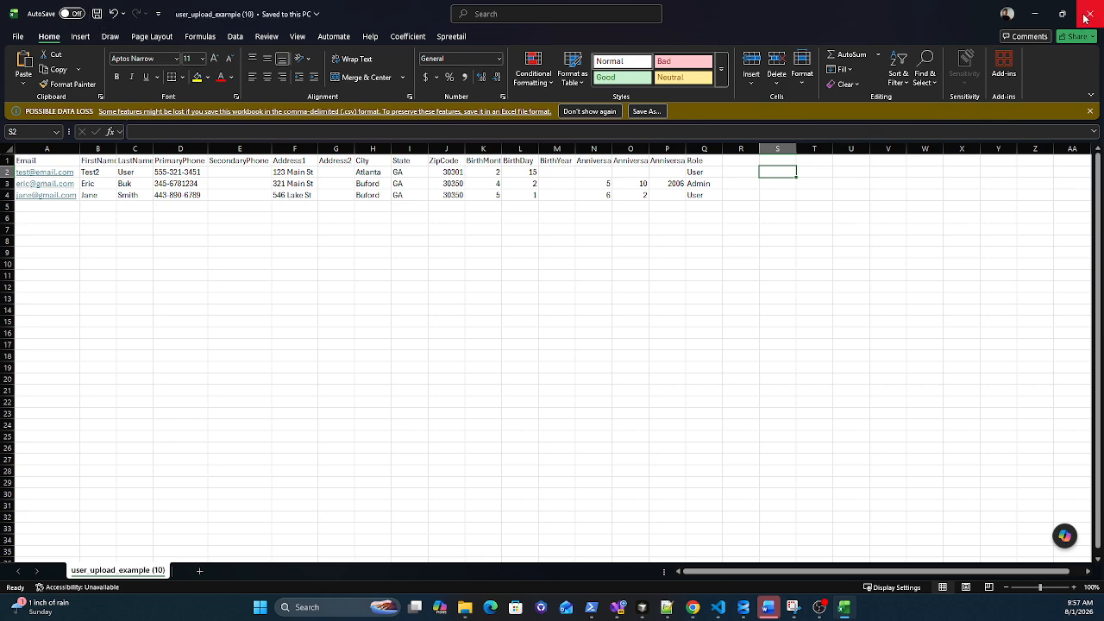
click(1087, 15)
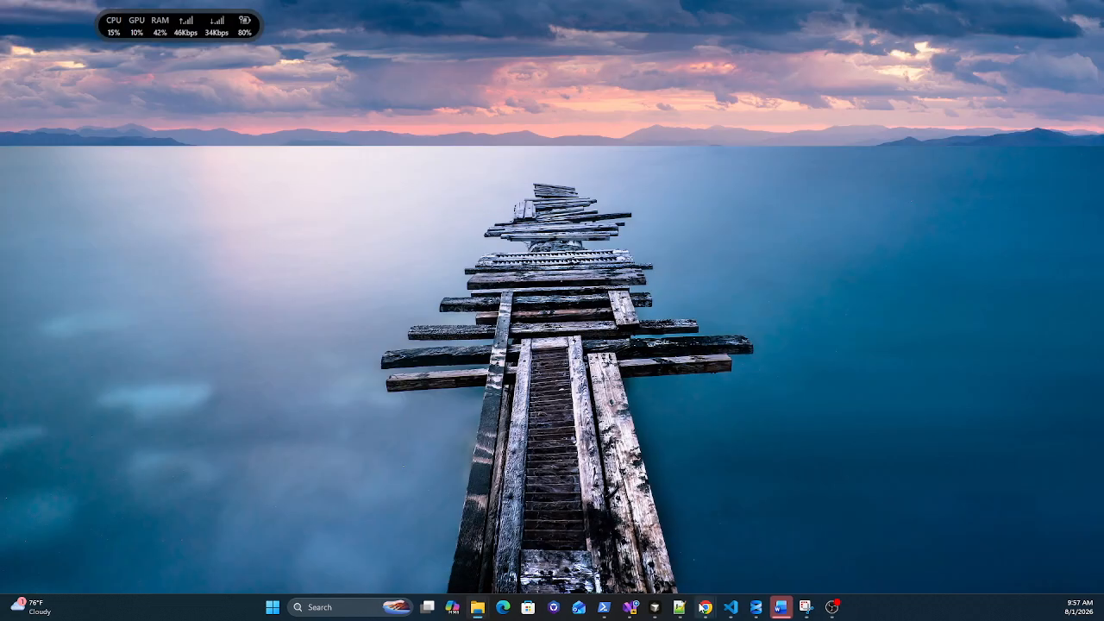
Step: Upload user_upload_example (10).csv through PewKit's Bulk Add Members dialog
mouse_move(780, 607)
click(794, 546)
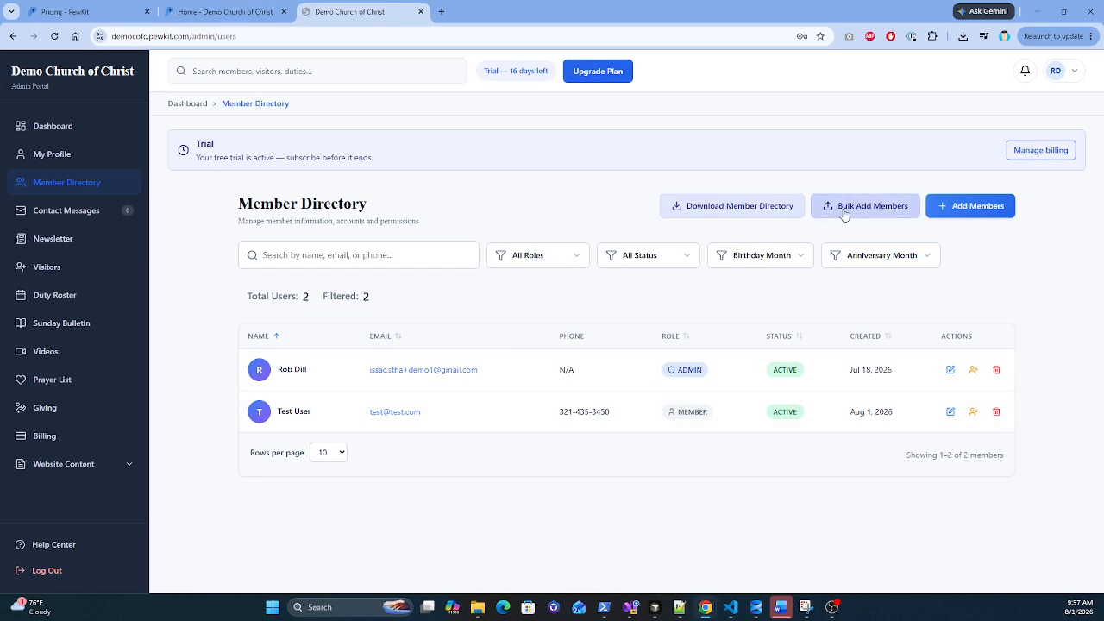
click(841, 203)
scroll(533, 433, down, 2)
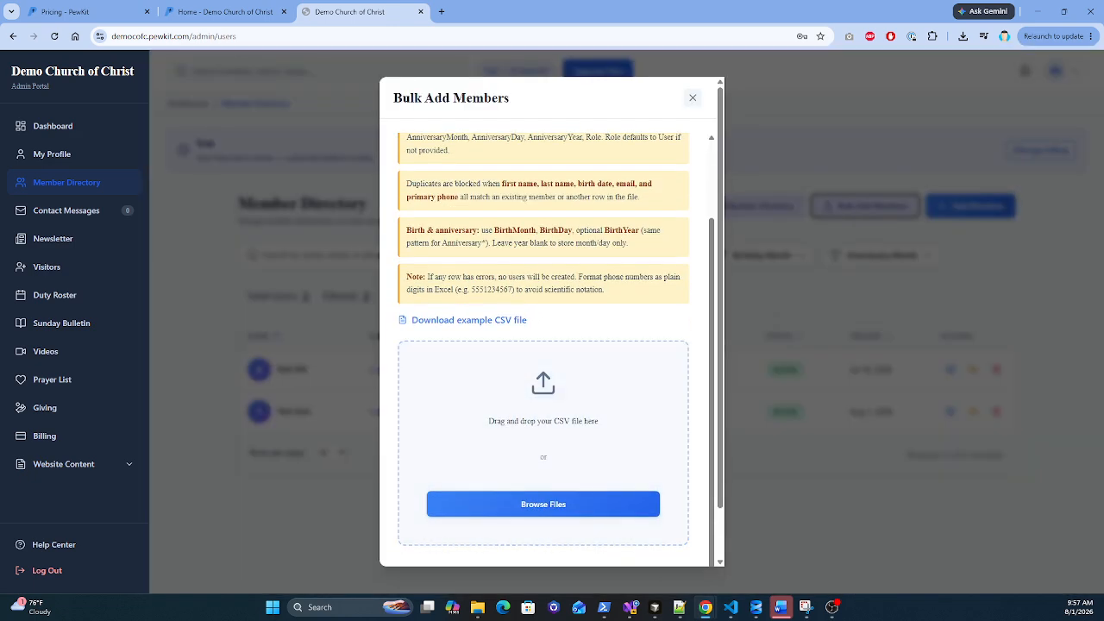
drag(1103, 294, 445, 394)
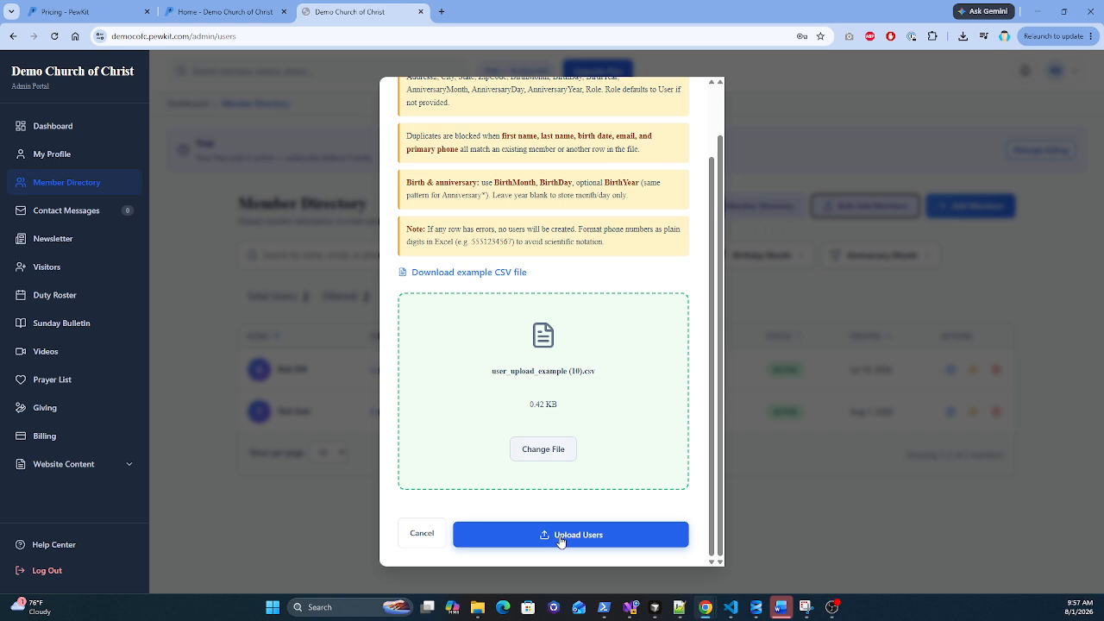
click(560, 535)
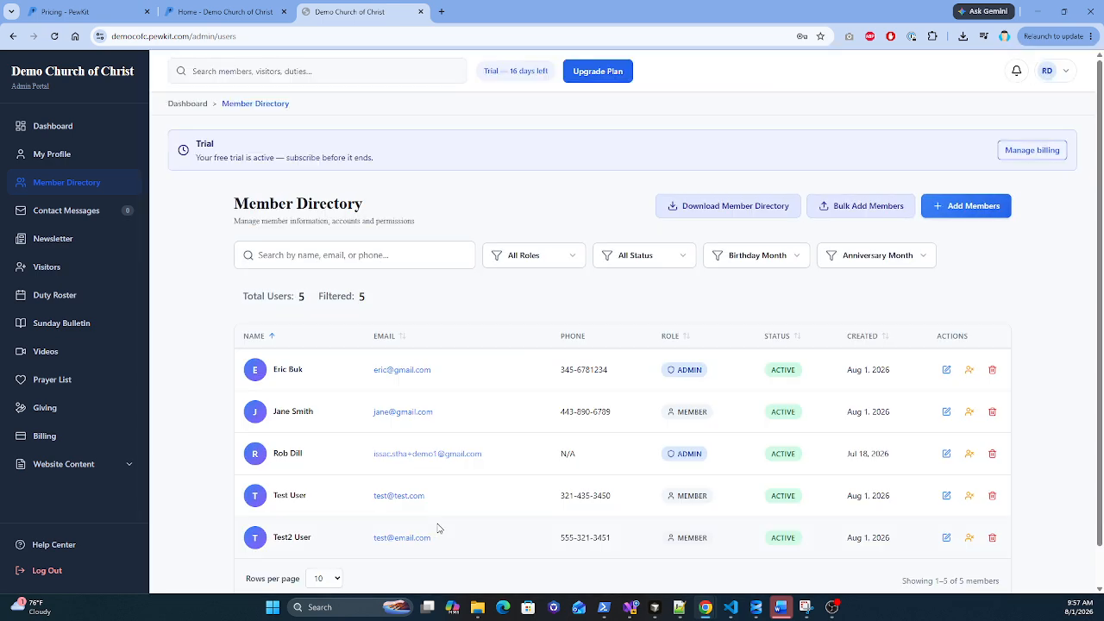
Step: Download member-directory (20).pdf, scroll through its five members, and close the viewer
scroll(483, 388, down, 1)
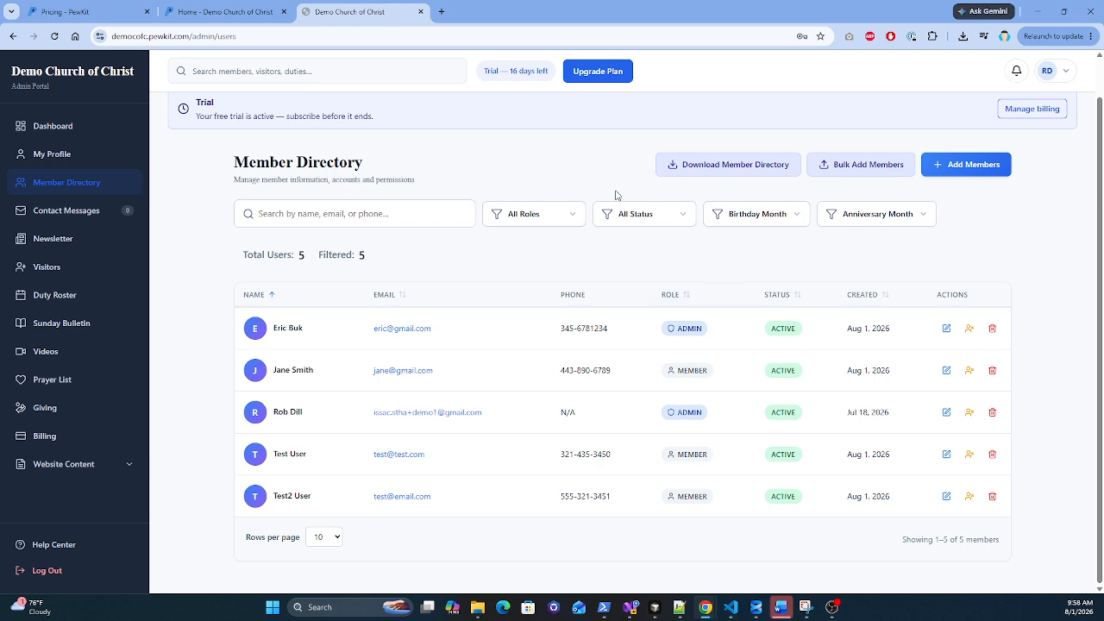
click(707, 172)
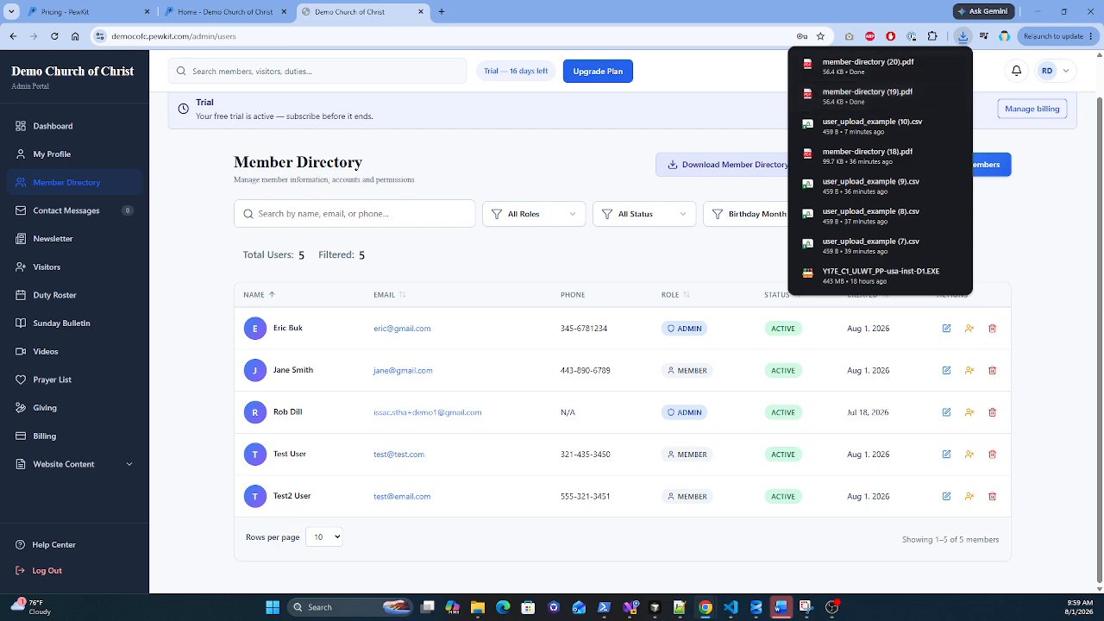
click(867, 66)
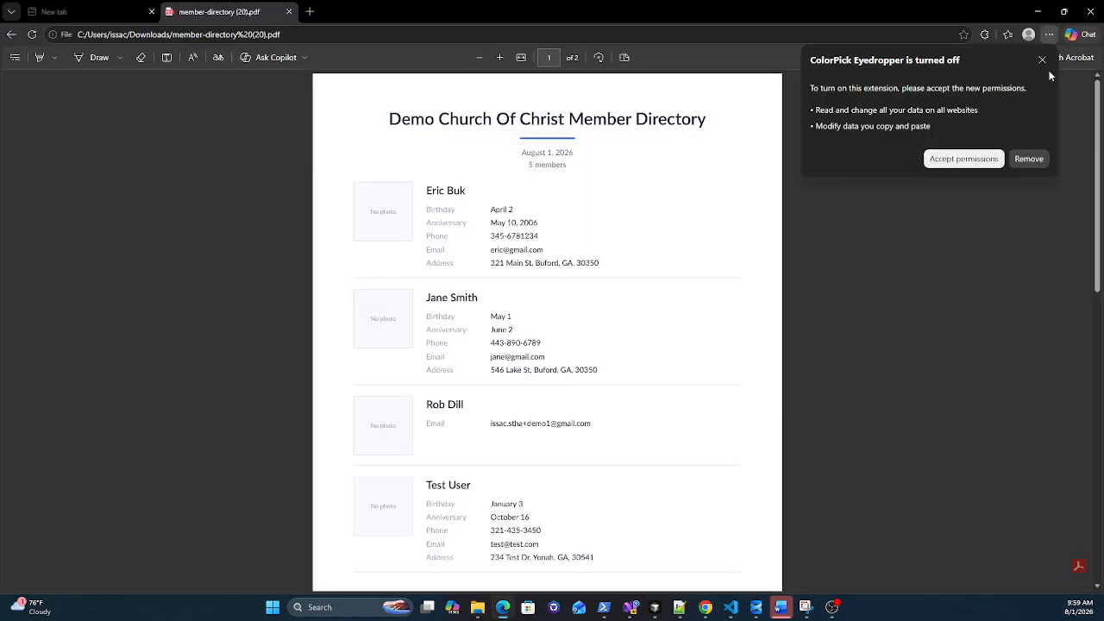
click(1040, 60)
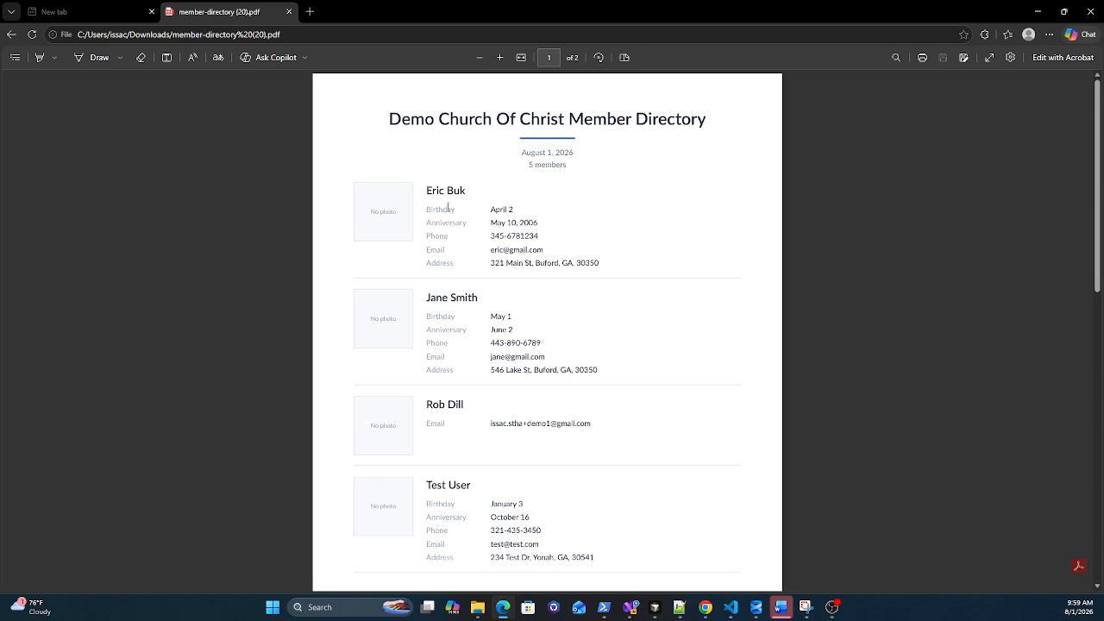
scroll(451, 241, down, 5)
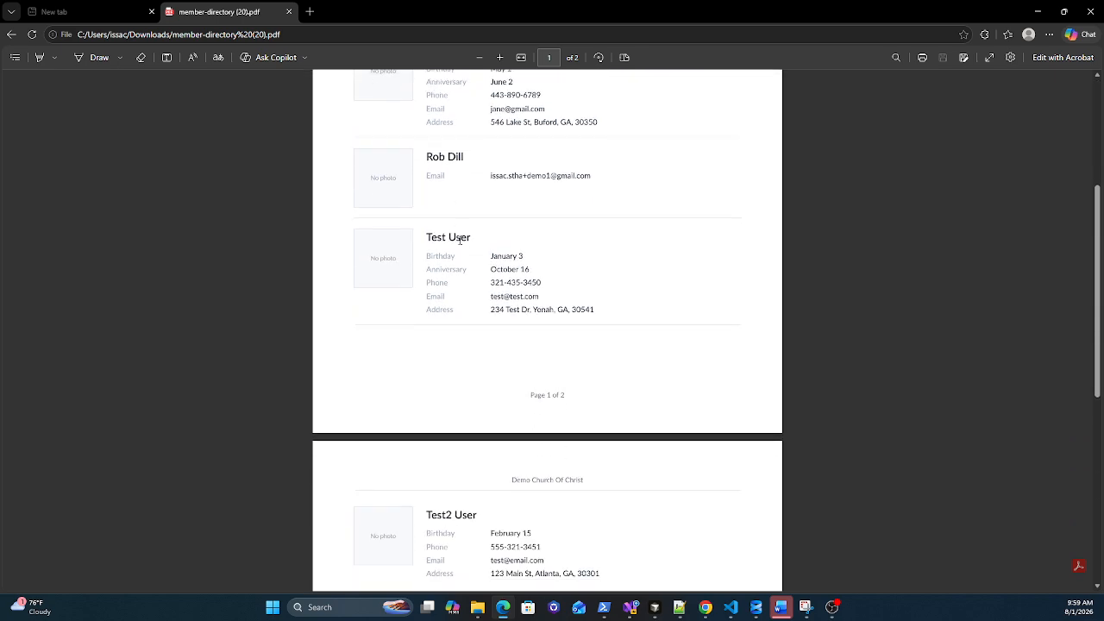
scroll(457, 238, up, 6)
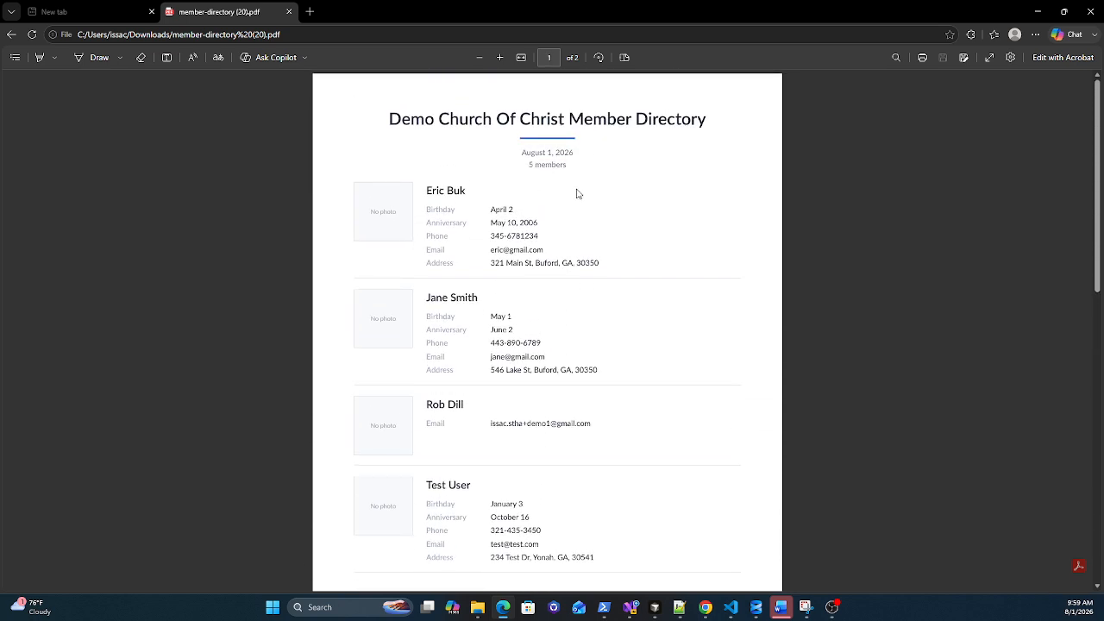
click(1093, 11)
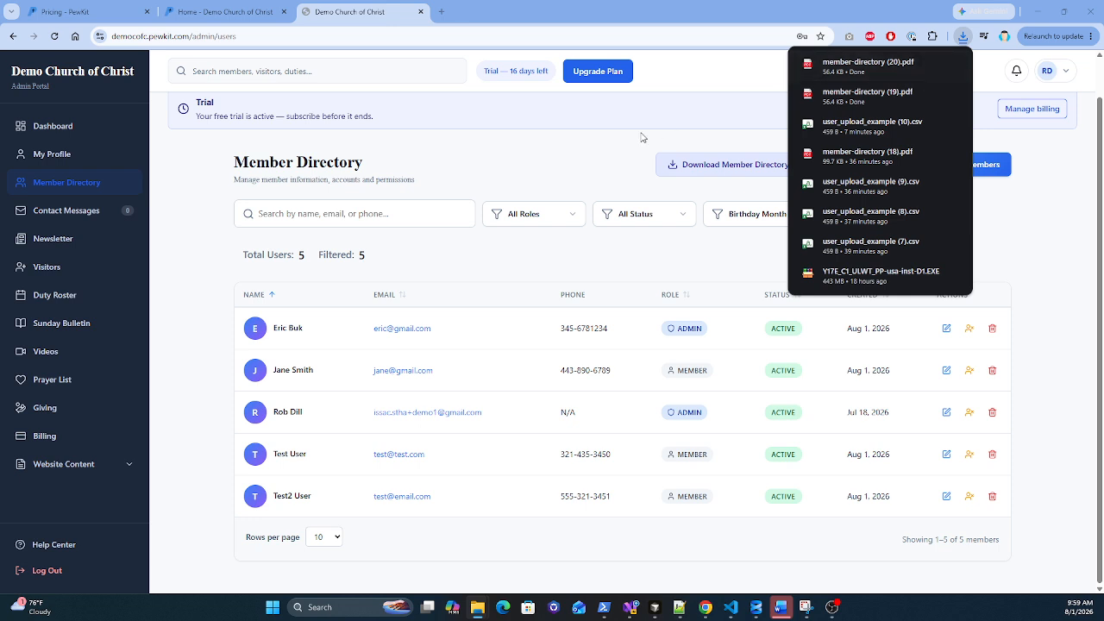
Step: Search the directory for a member by name, then clear the search
click(594, 163)
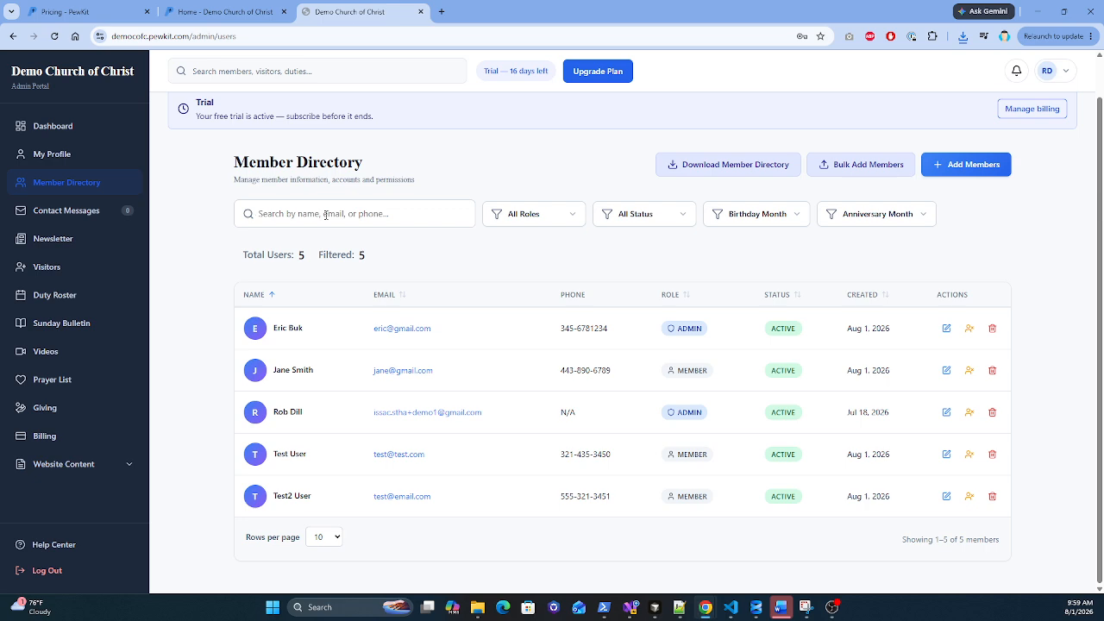
text(Eric)
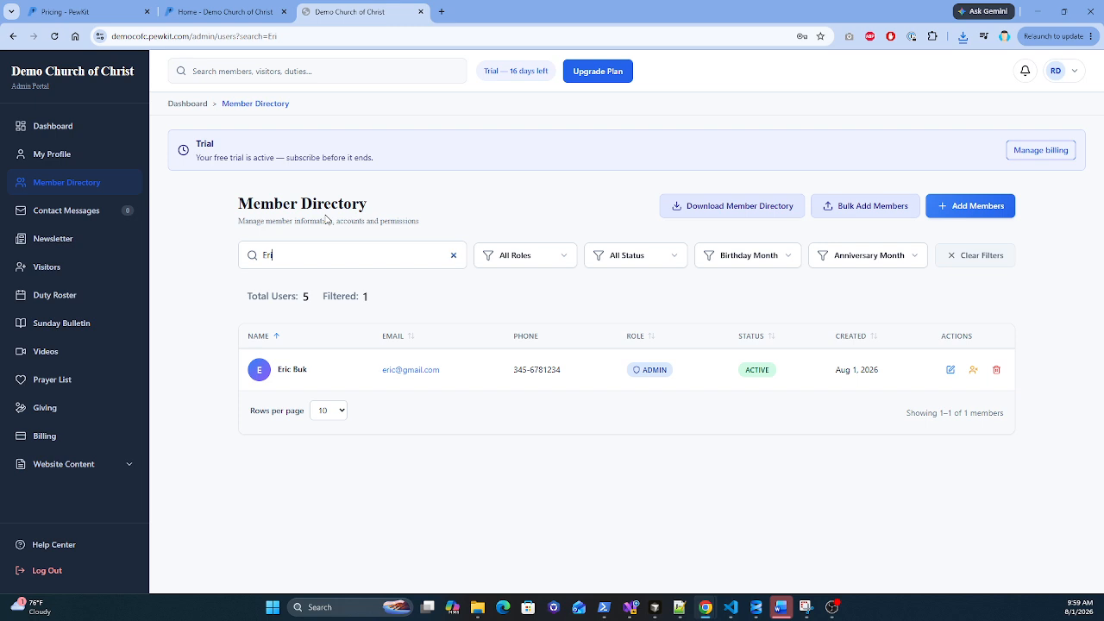
click(454, 256)
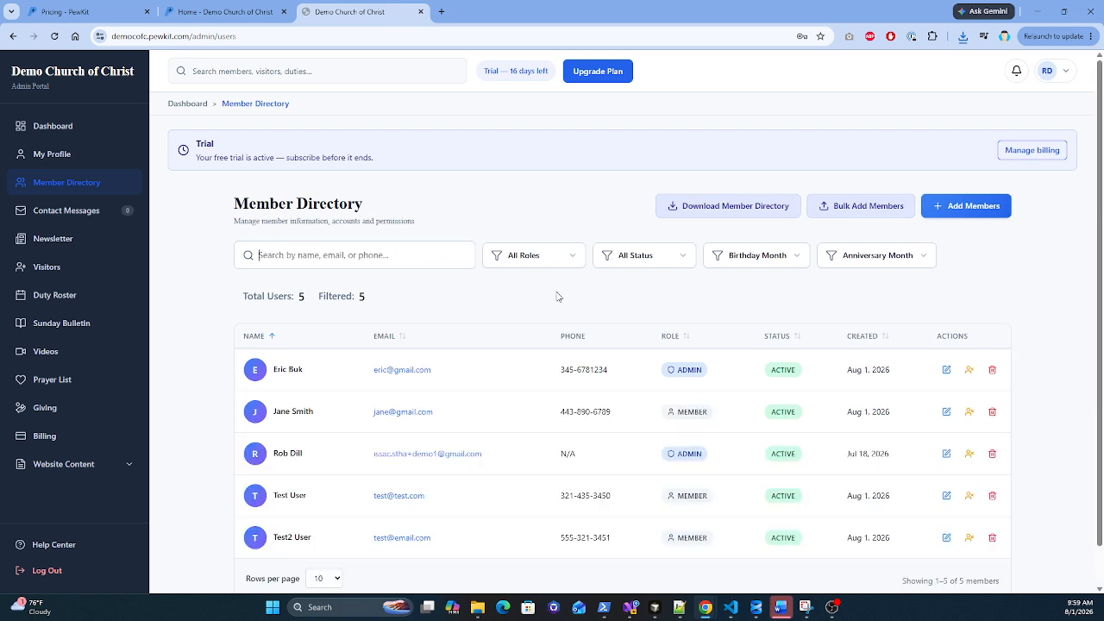
Step: Filter by Delegated Scheduler, then Admin, then Member, and finally back to All Roles
click(571, 257)
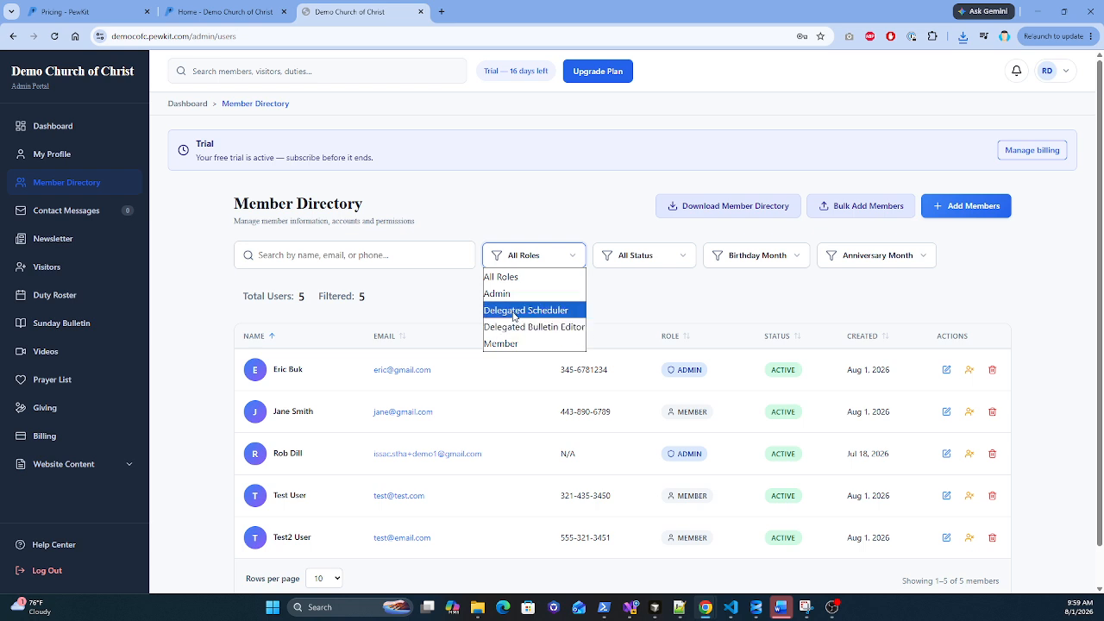
click(514, 312)
click(555, 261)
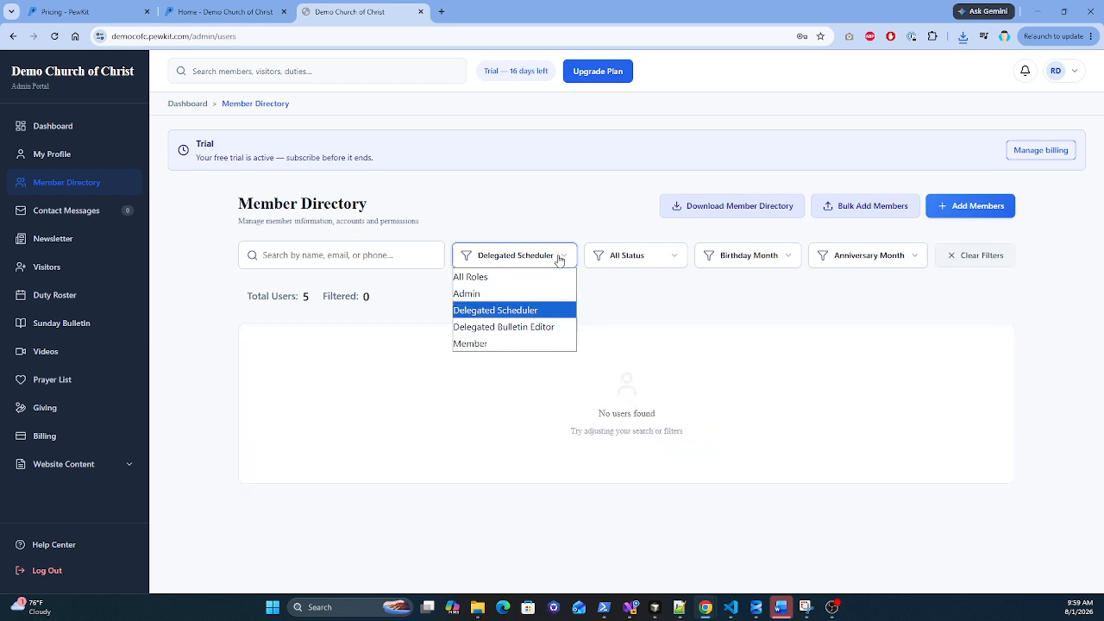
click(505, 295)
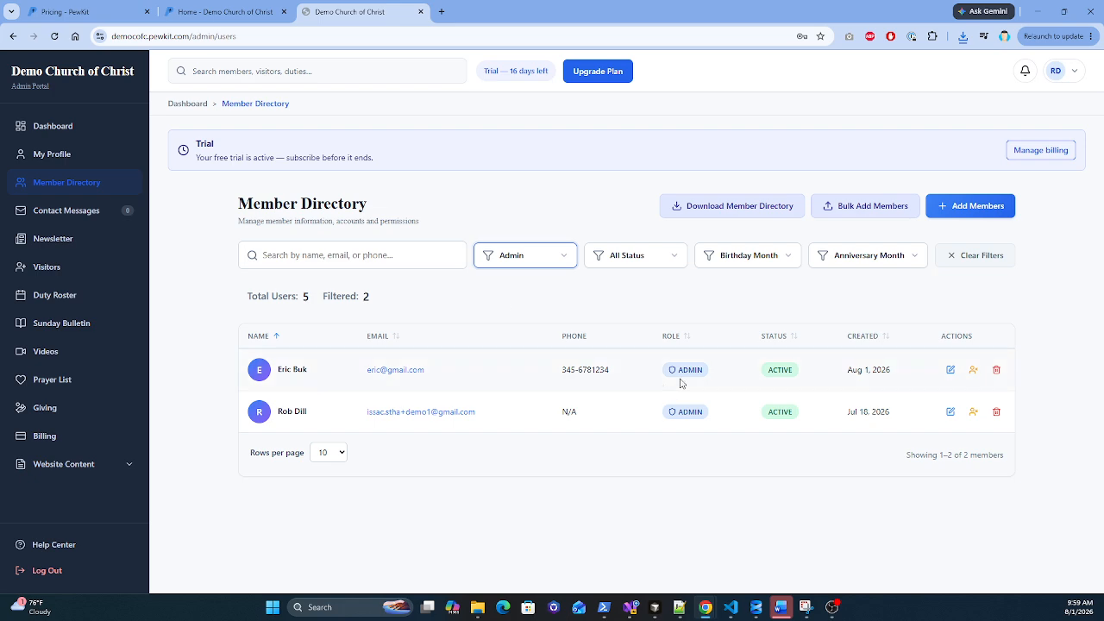
click(565, 267)
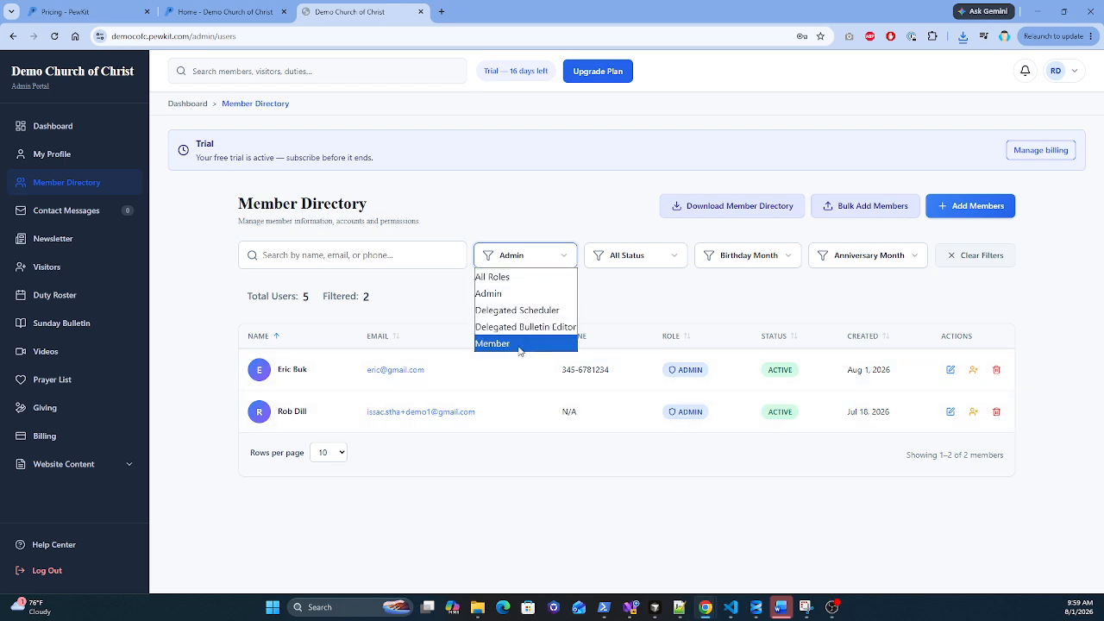
click(519, 343)
click(544, 256)
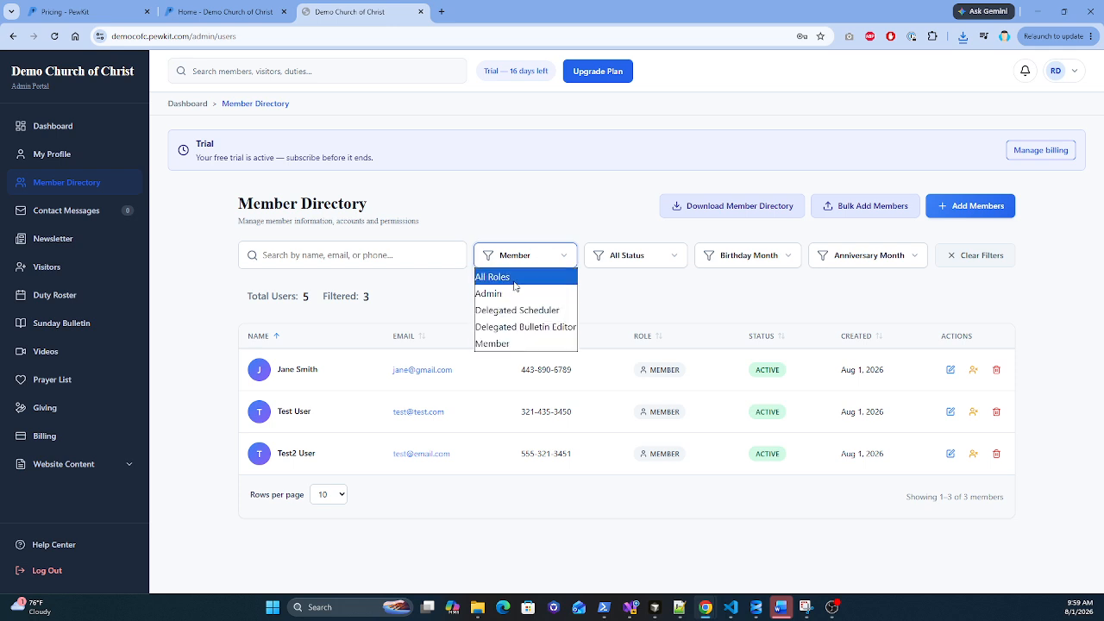
click(514, 277)
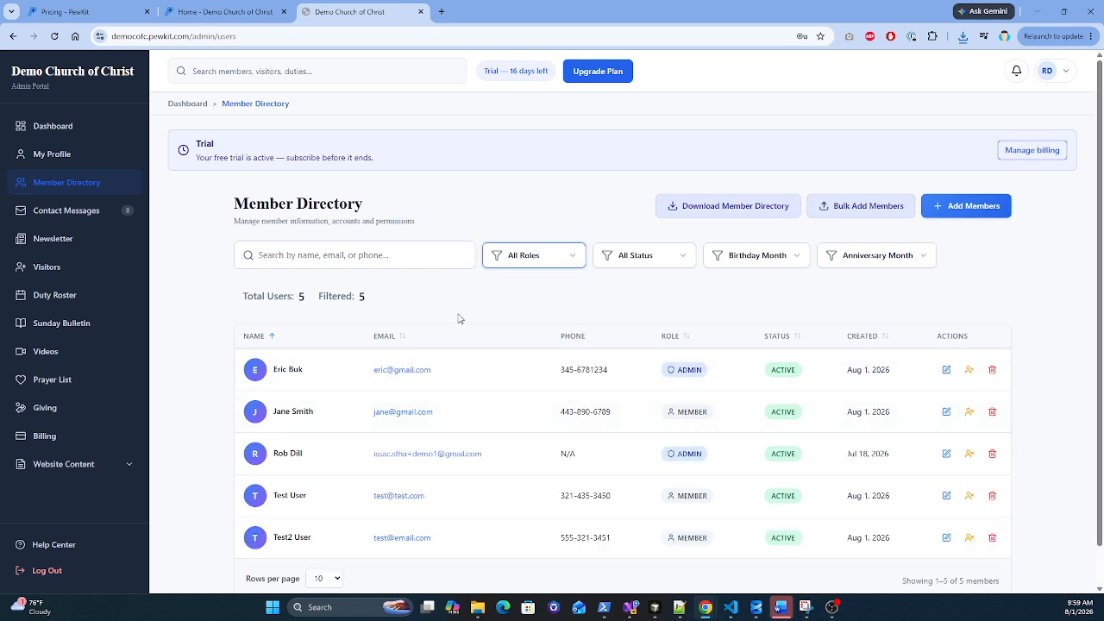
click(679, 257)
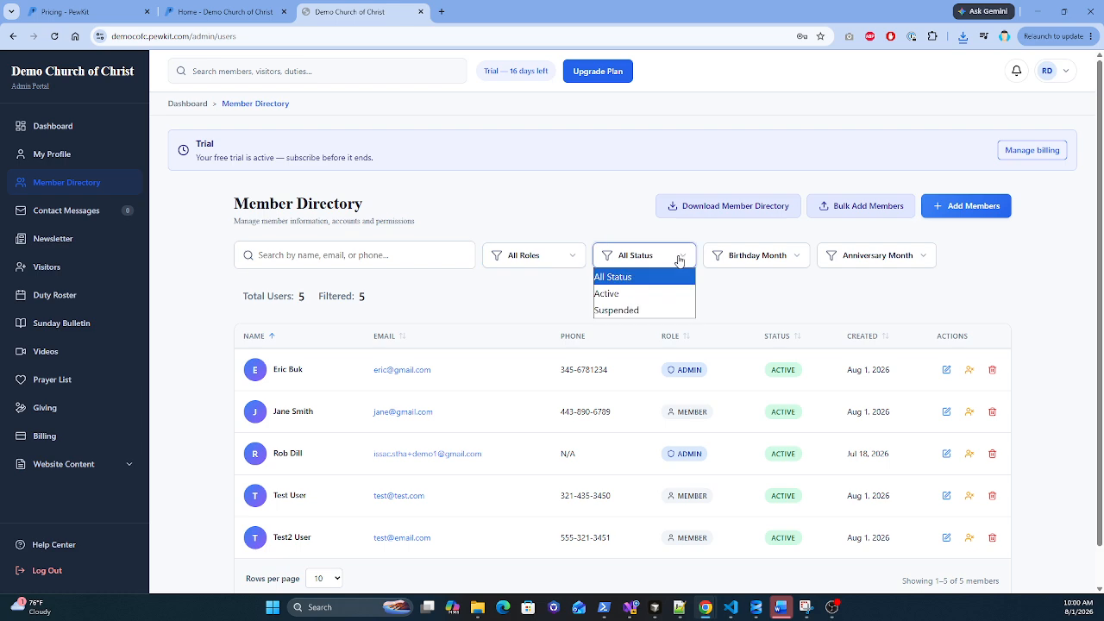
click(526, 300)
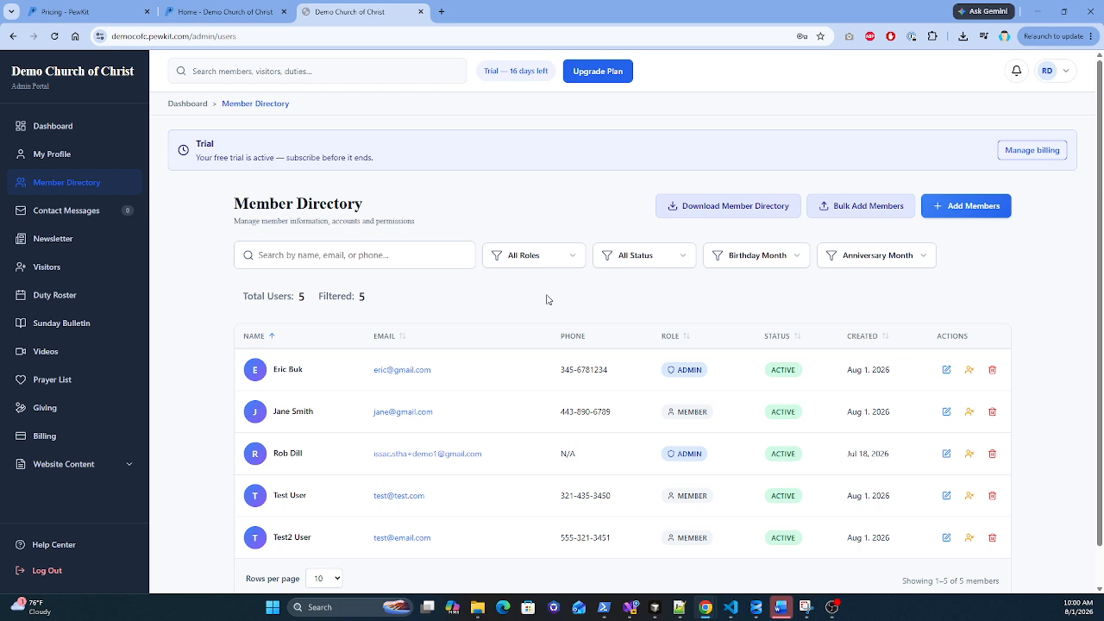
click(782, 262)
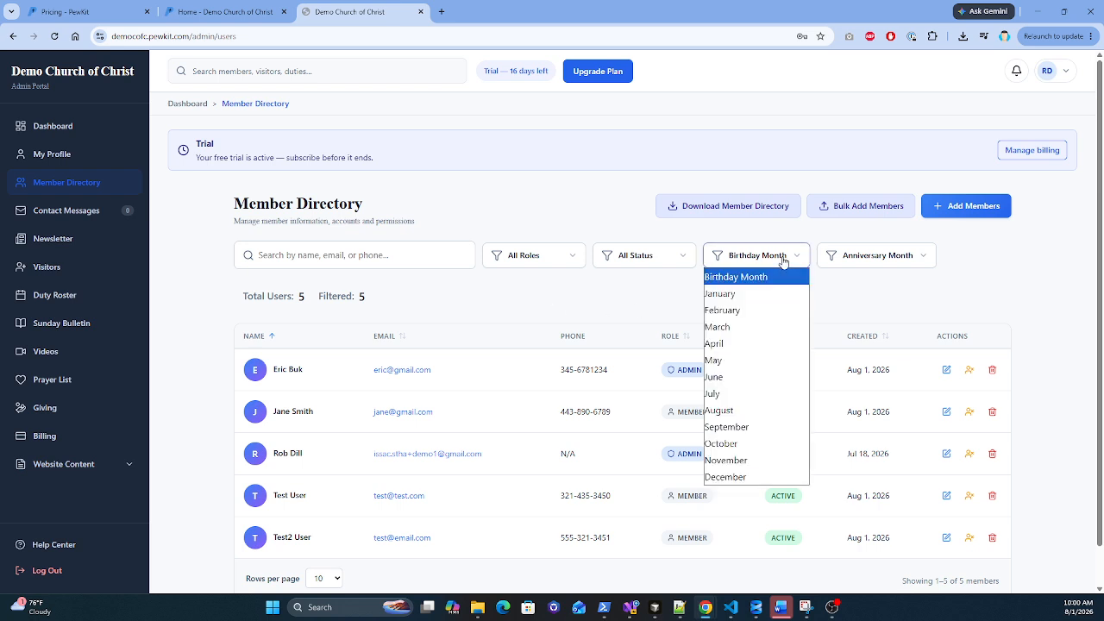
click(757, 295)
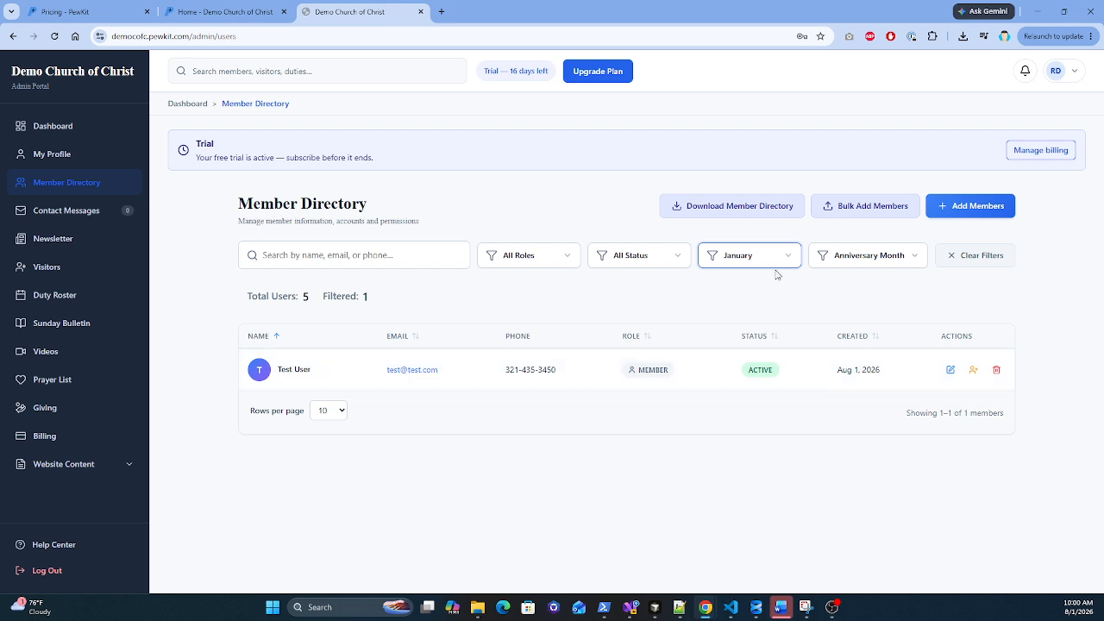
click(785, 259)
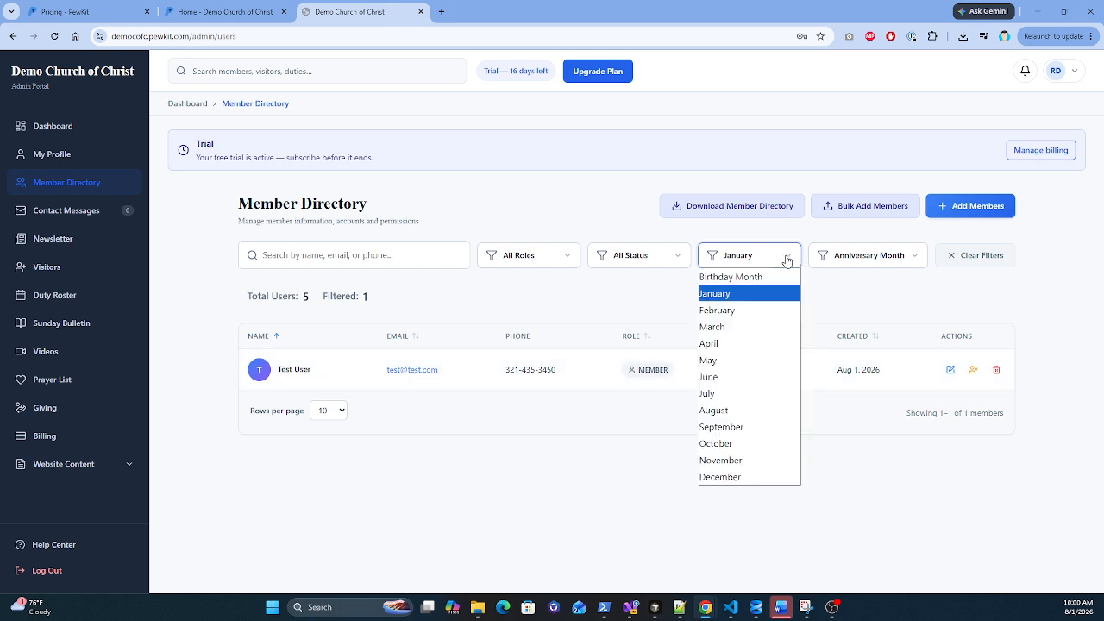
click(757, 277)
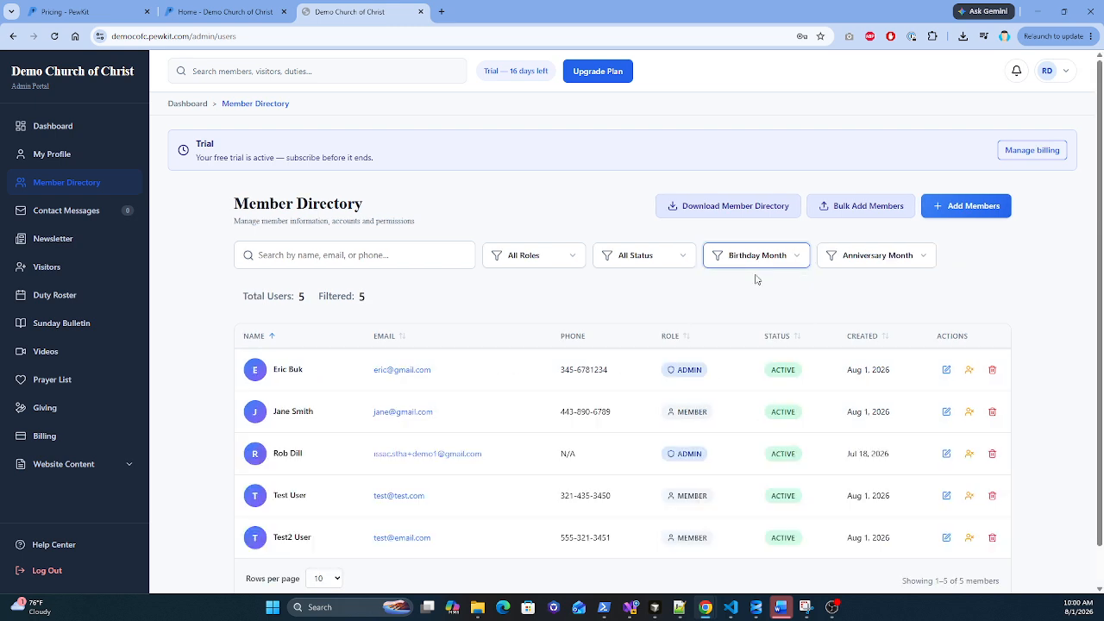
click(878, 259)
click(856, 328)
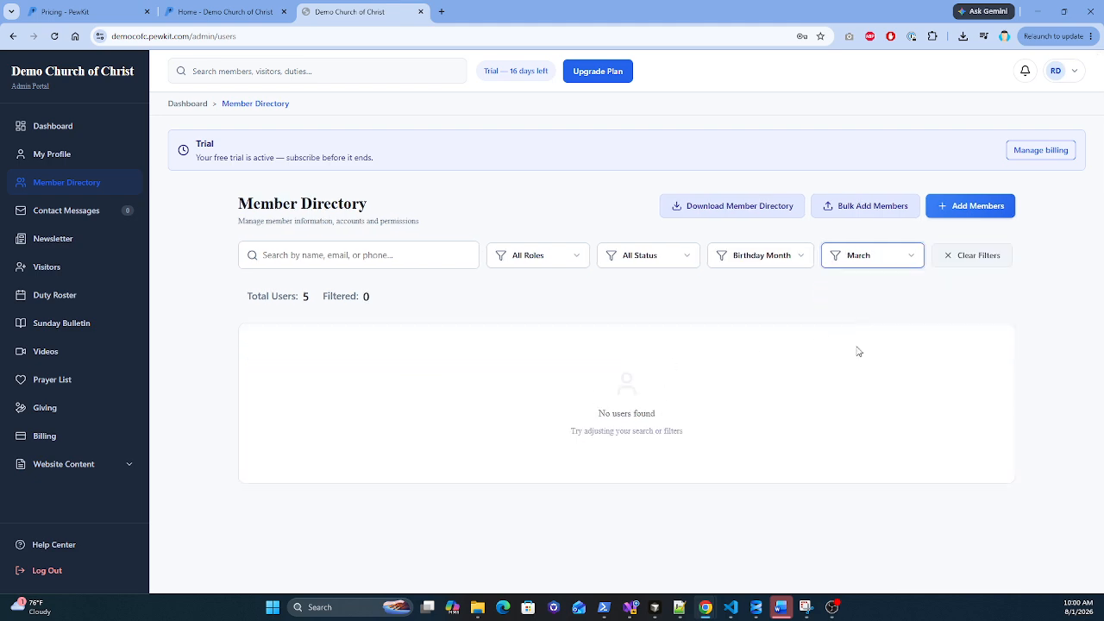
click(948, 262)
scroll(526, 304, down, 1)
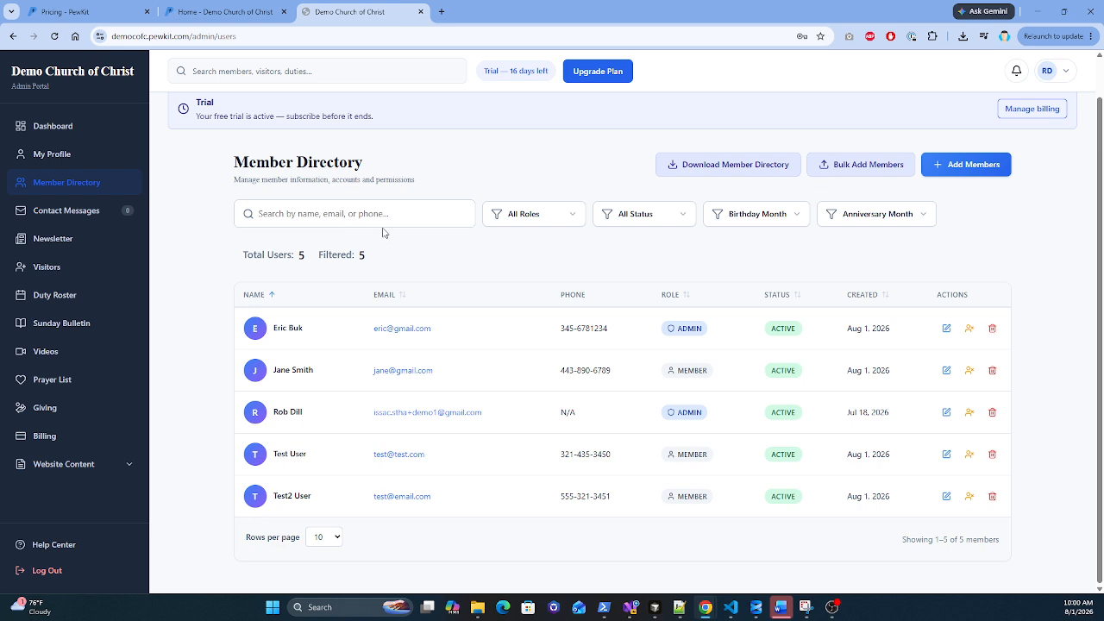
Step: Open the Edit User form from the pencil icon on Test User's row
drag(232, 163, 368, 163)
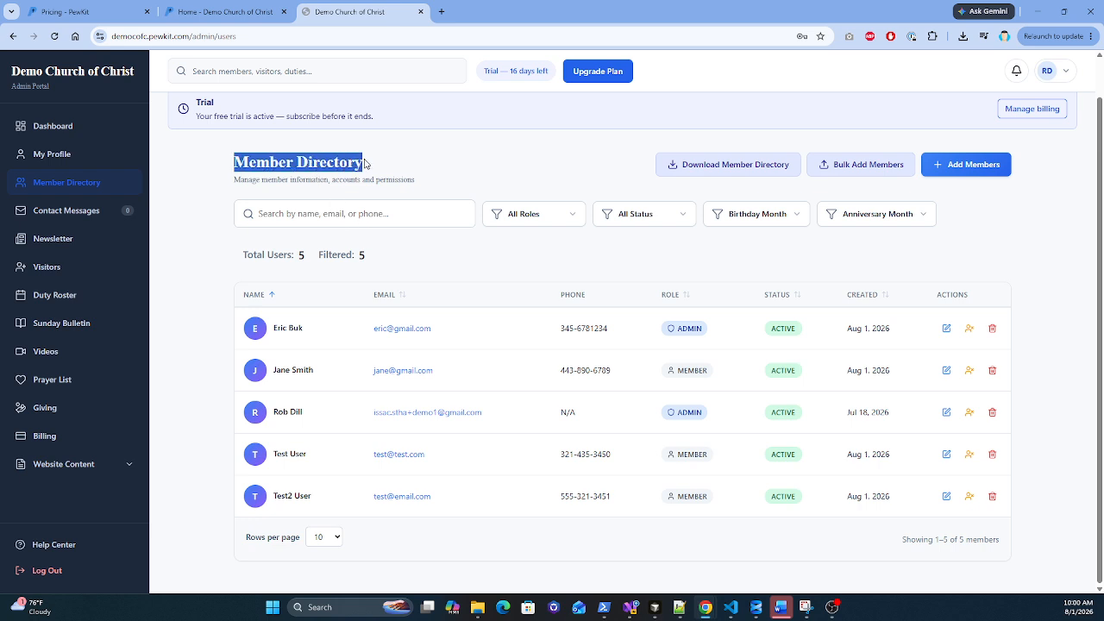
click(462, 259)
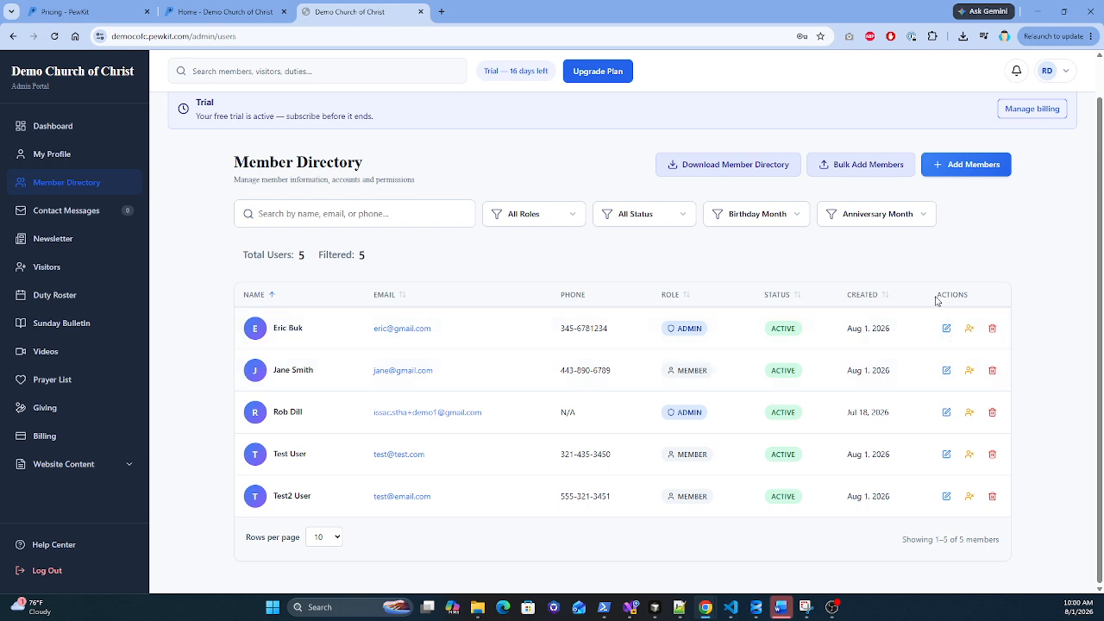
drag(936, 300, 968, 295)
click(1065, 437)
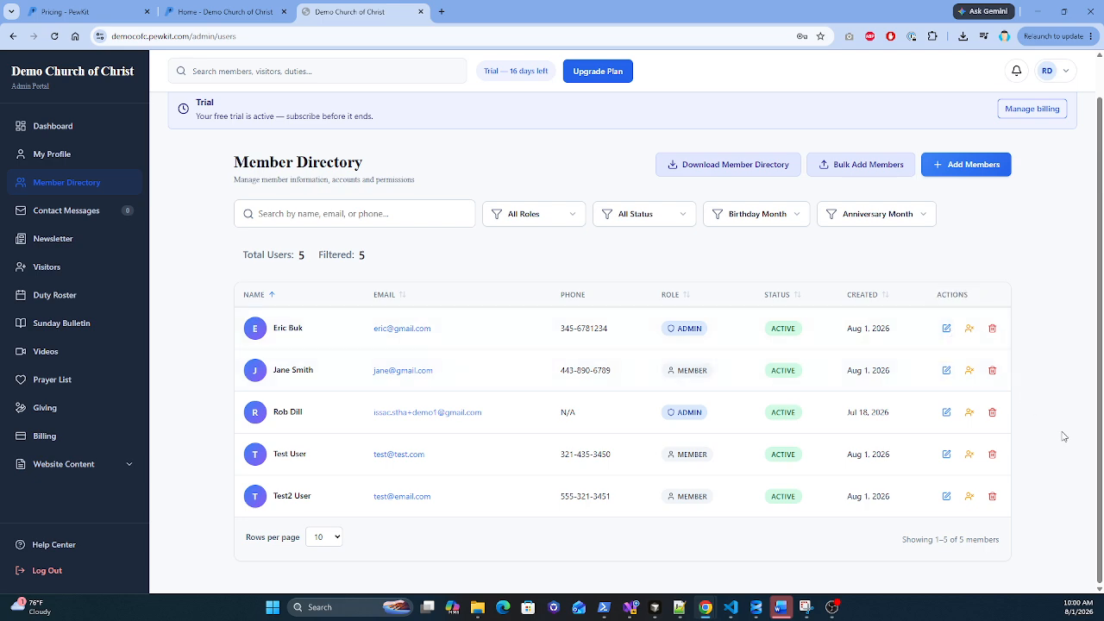
click(946, 454)
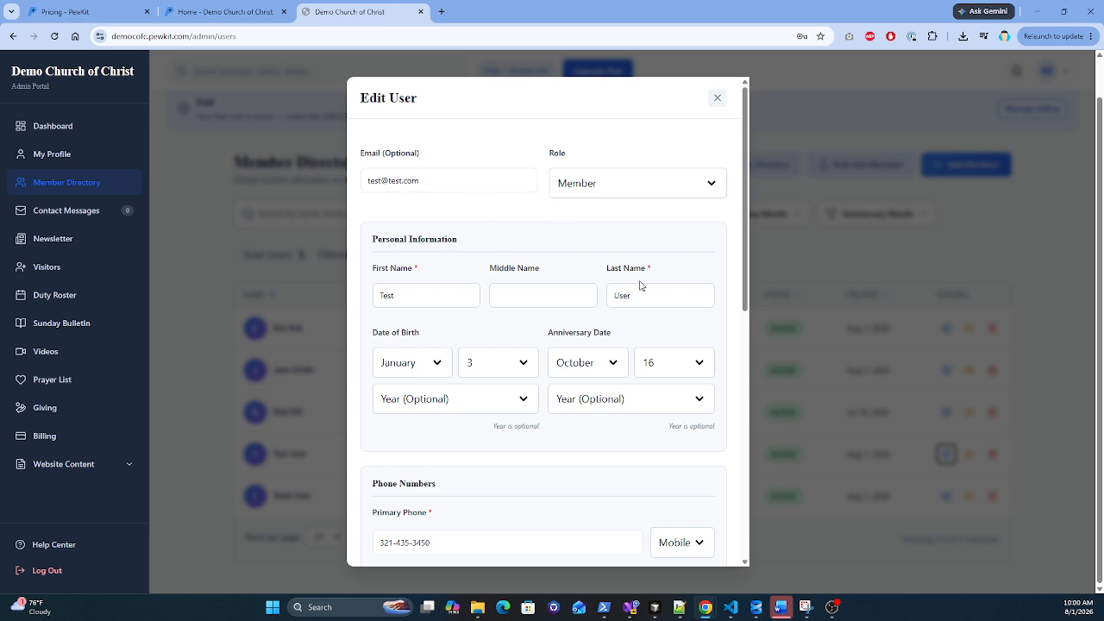
Step: Set Test User's role to Delegated Scheduler and save with Update User
click(636, 189)
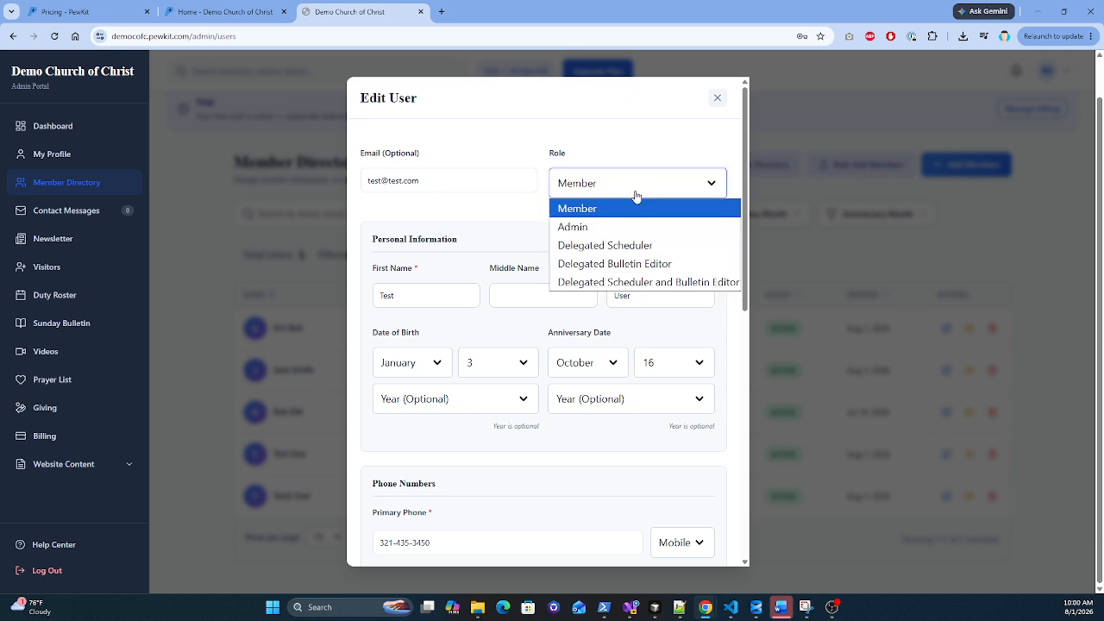
click(609, 245)
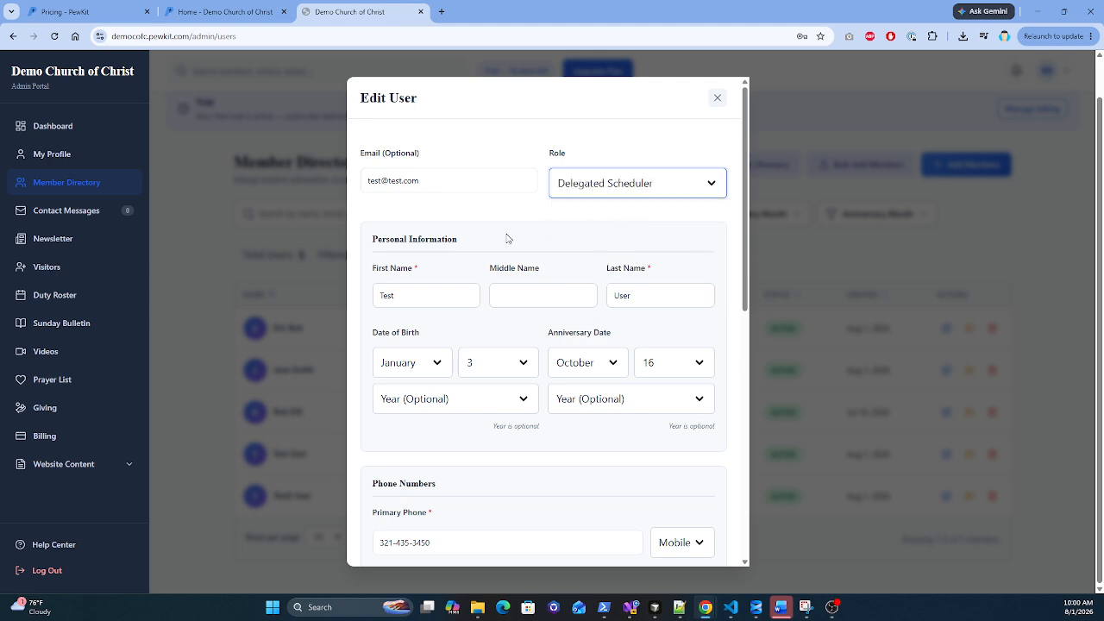
scroll(506, 235, down, 3)
scroll(506, 236, up, 1)
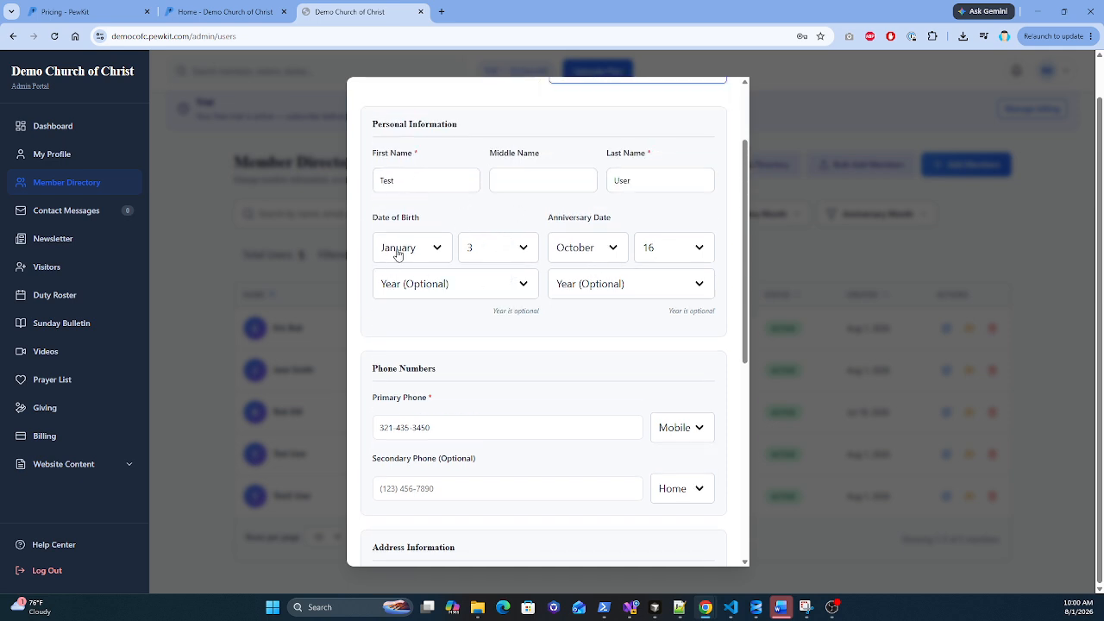
scroll(595, 258, down, 1)
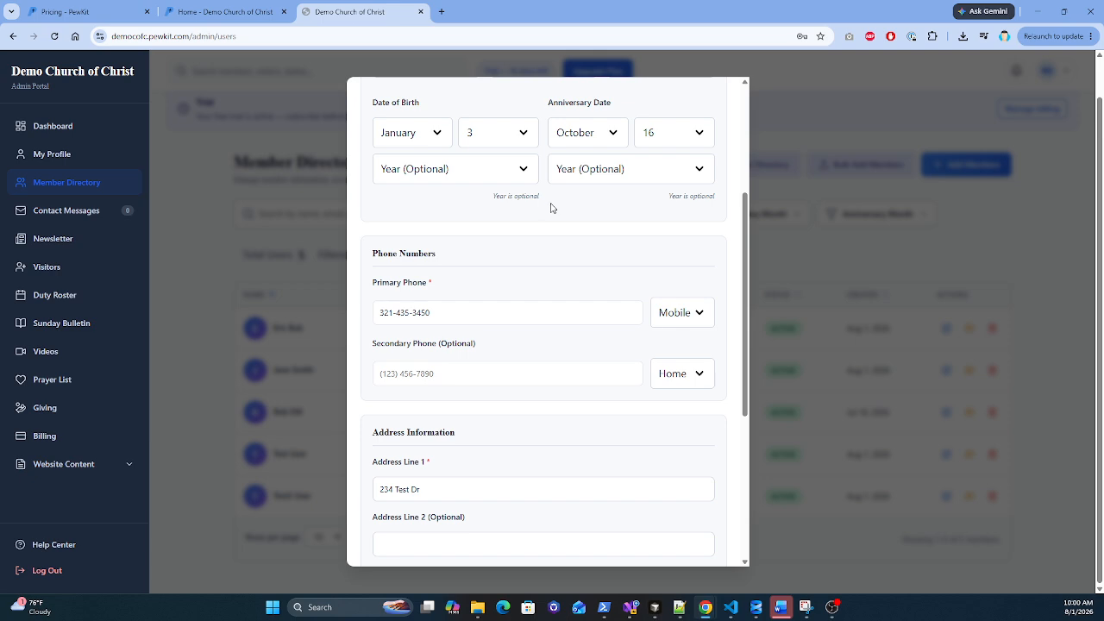
scroll(468, 342, down, 2)
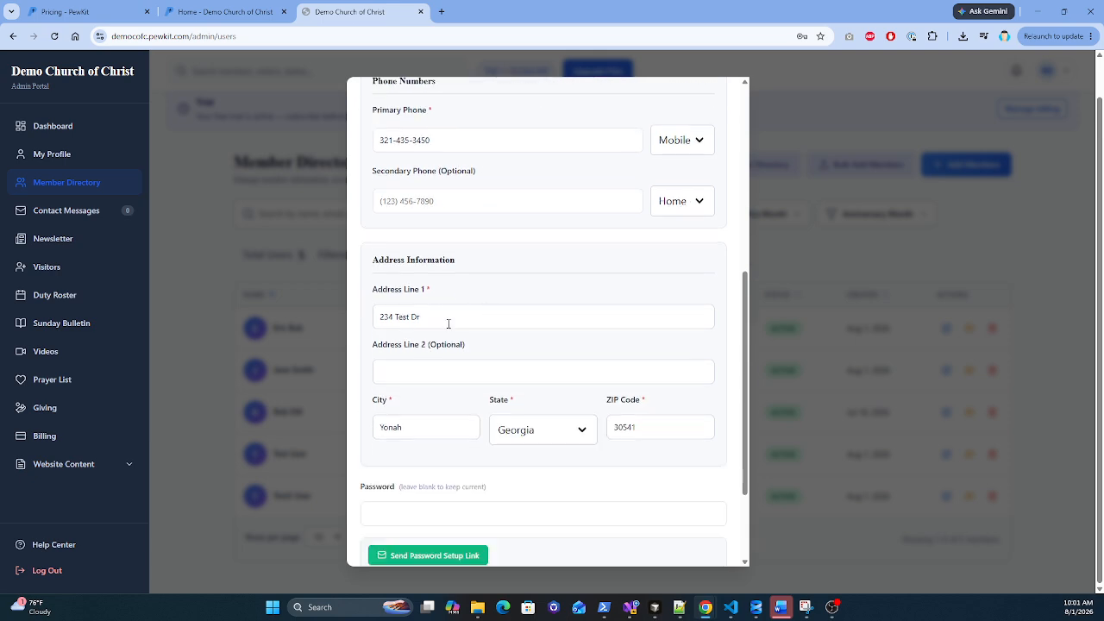
scroll(449, 322, down, 1)
scroll(451, 315, down, 1)
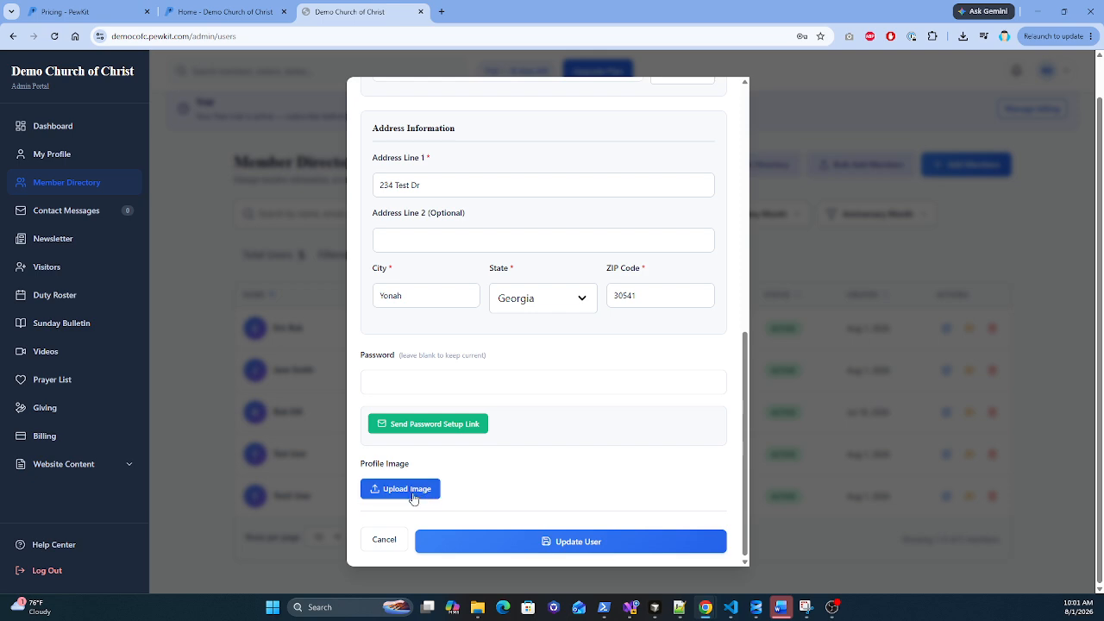
scroll(591, 402, up, 5)
scroll(613, 307, down, 3)
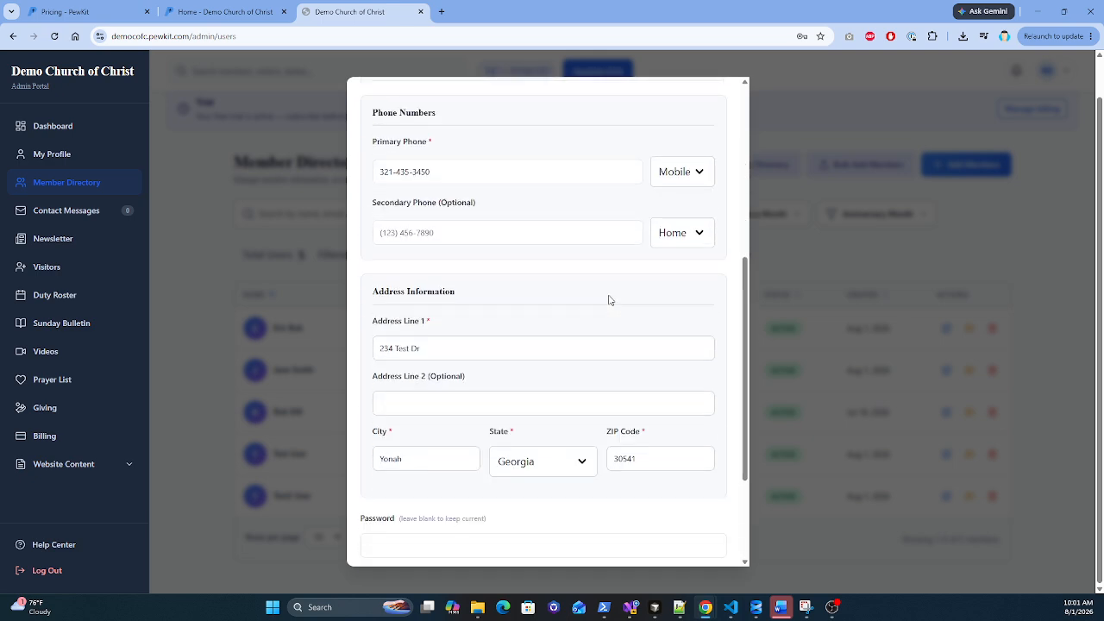
scroll(609, 300, down, 3)
click(569, 544)
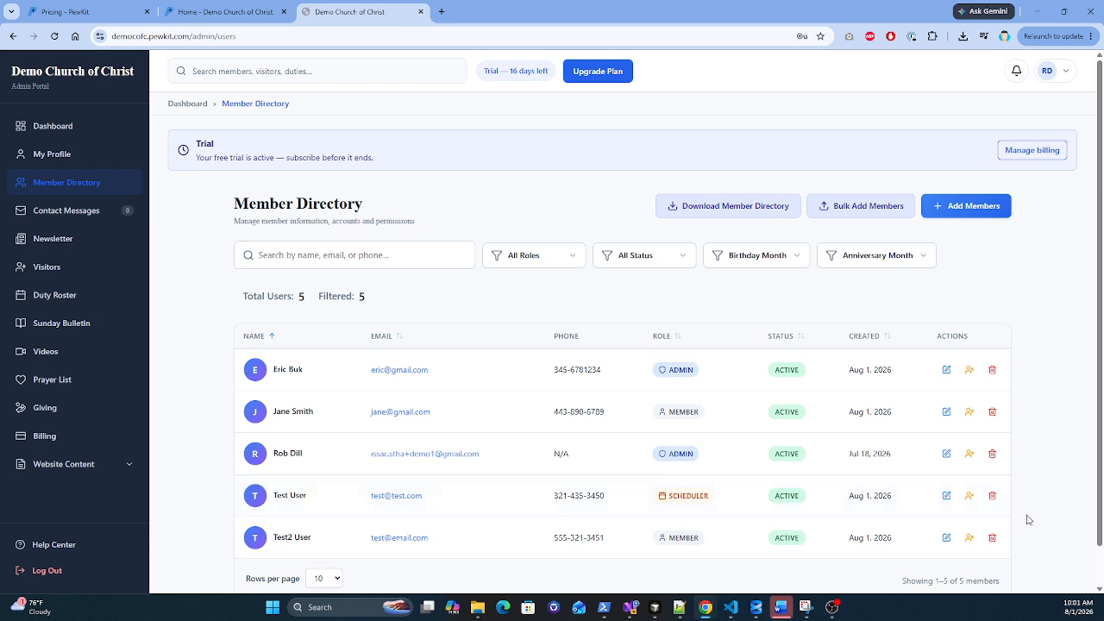
Step: Suspend Test User, then request deletion to bring up the Confirm Delete prompt
click(968, 498)
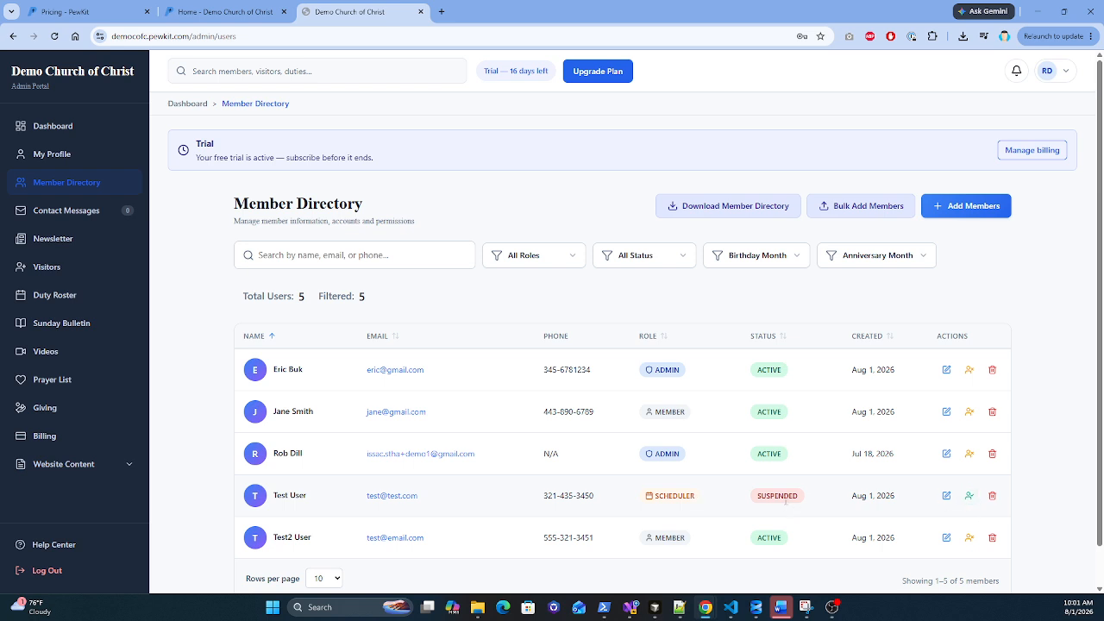
click(991, 497)
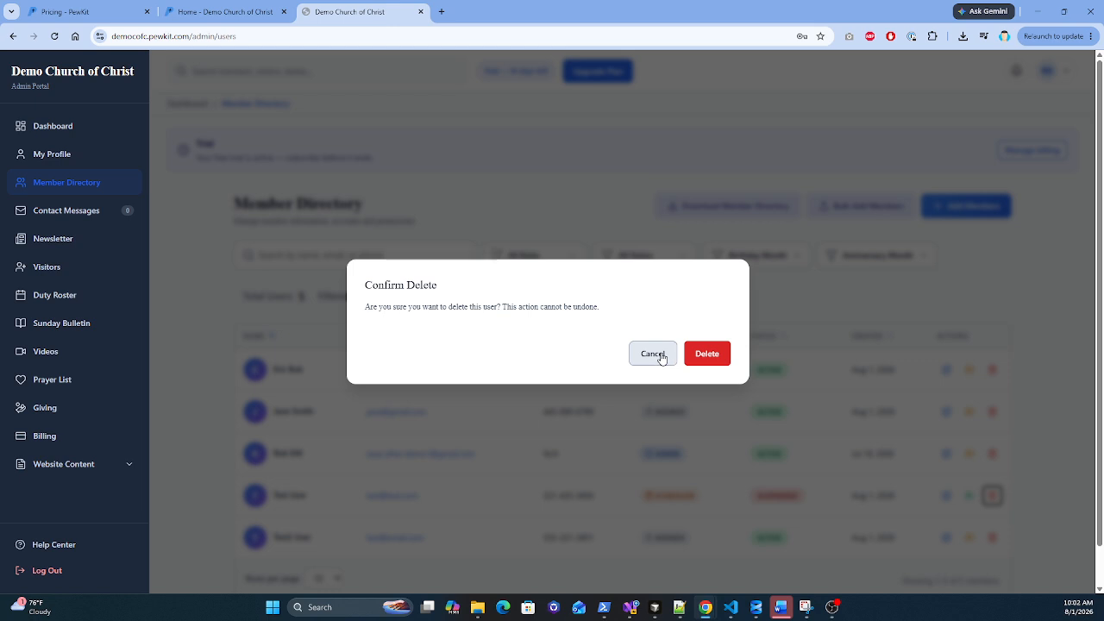
Step: Confirm the deletion of Test User, leaving four active members
click(706, 354)
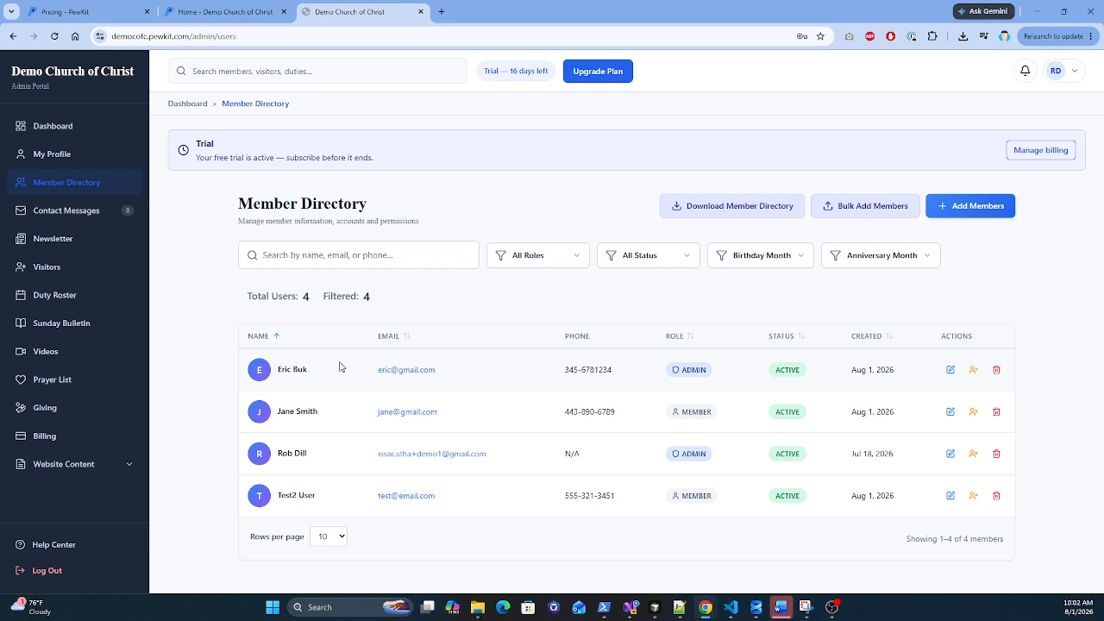
Step: Toggle the name sort, then sort members by the EMAIL column, descending
click(278, 337)
click(278, 338)
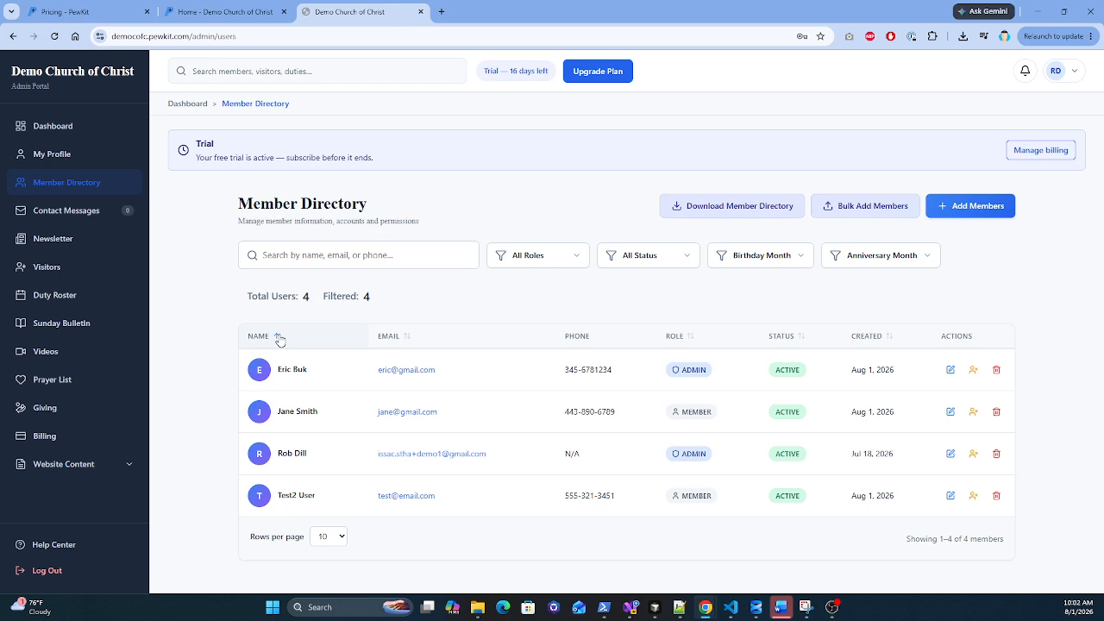
click(410, 343)
click(410, 343)
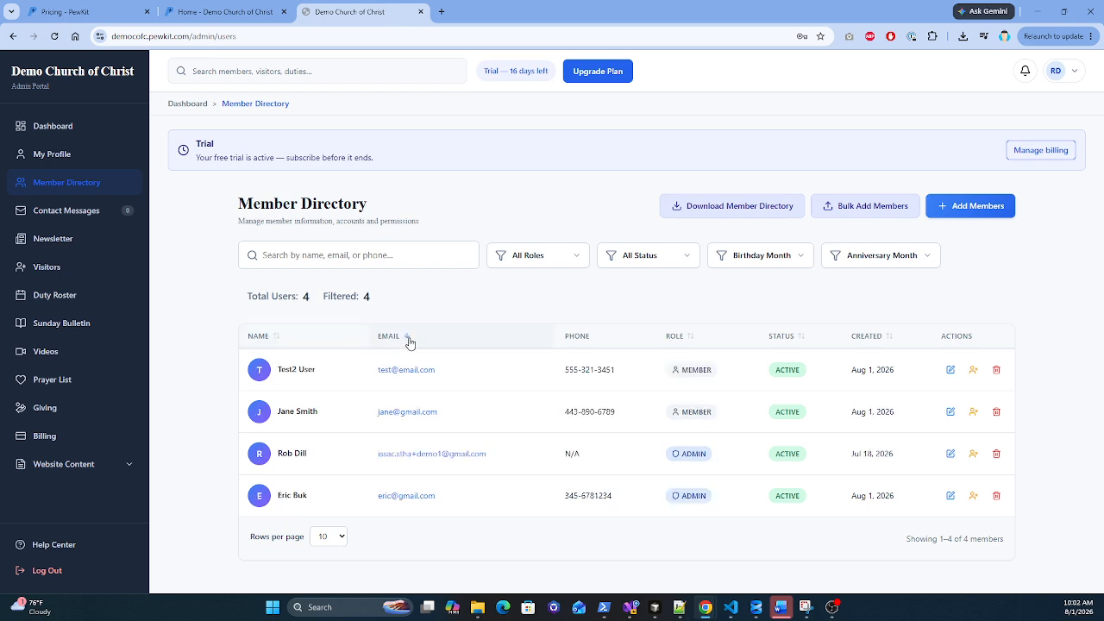